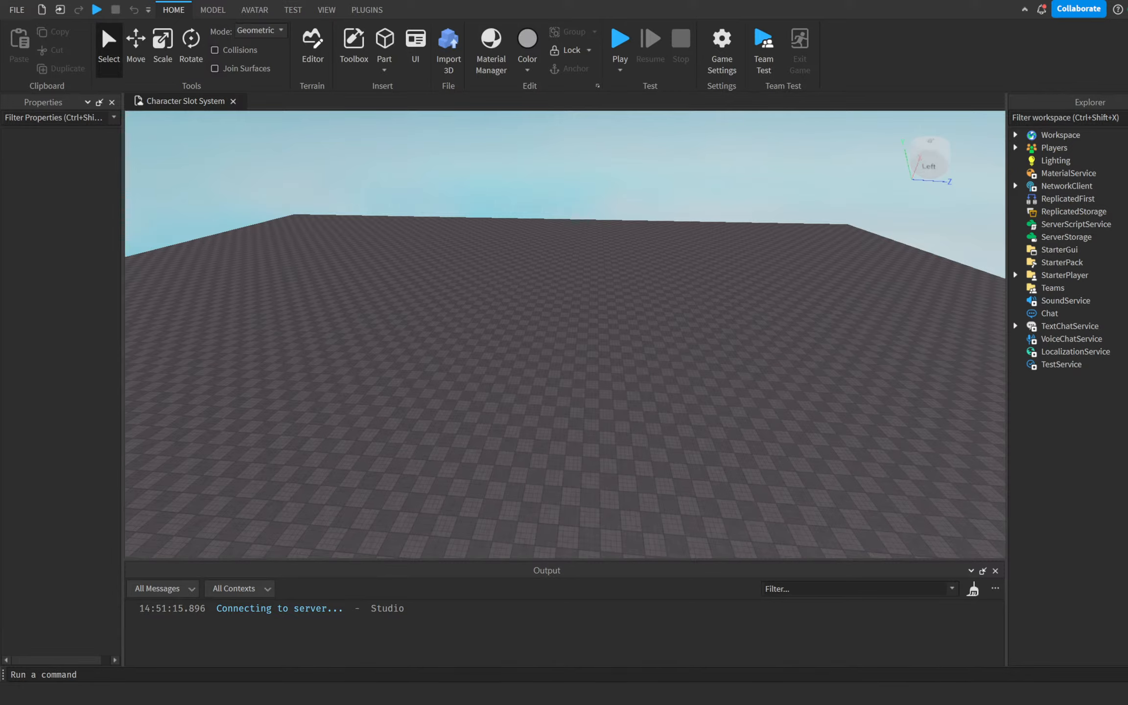
pyautogui.press('super+Left')
pyautogui.moveTo(293, 1); pyautogui.dragTo(341, 1)
pyautogui.moveTo(747, 348); pyautogui.dragTo(667, 378, button='right')
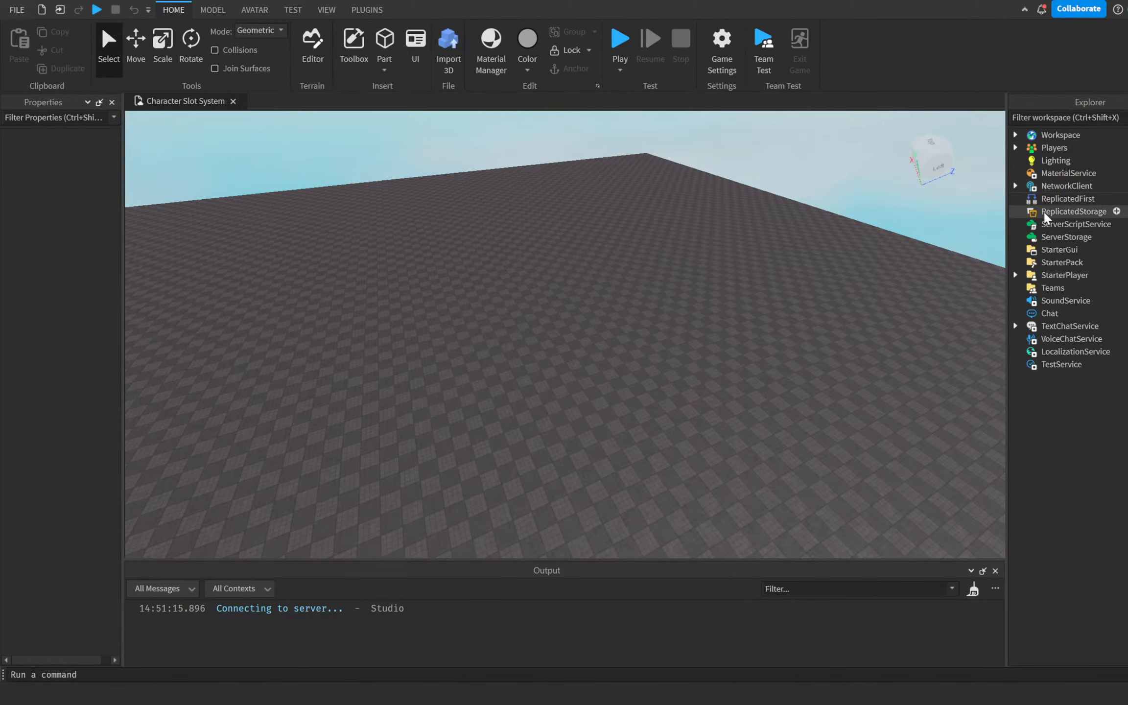
pyautogui.moveTo(783, 348); pyautogui.dragTo(778, 348, button='right')
# Add a ScreenGui to StarterGui and insert a Frame inside it
pyautogui.click(1067, 250)
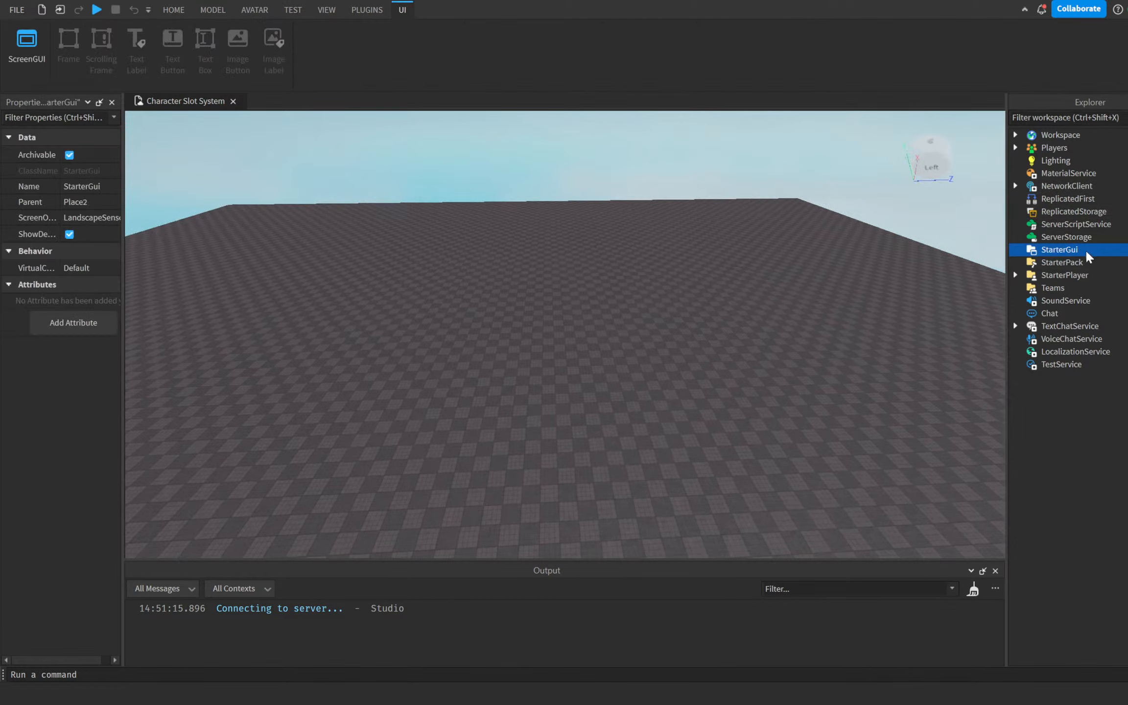
pyautogui.click(1066, 295)
pyautogui.click(1061, 260)
pyautogui.click(1098, 260)
pyautogui.click(1069, 319)
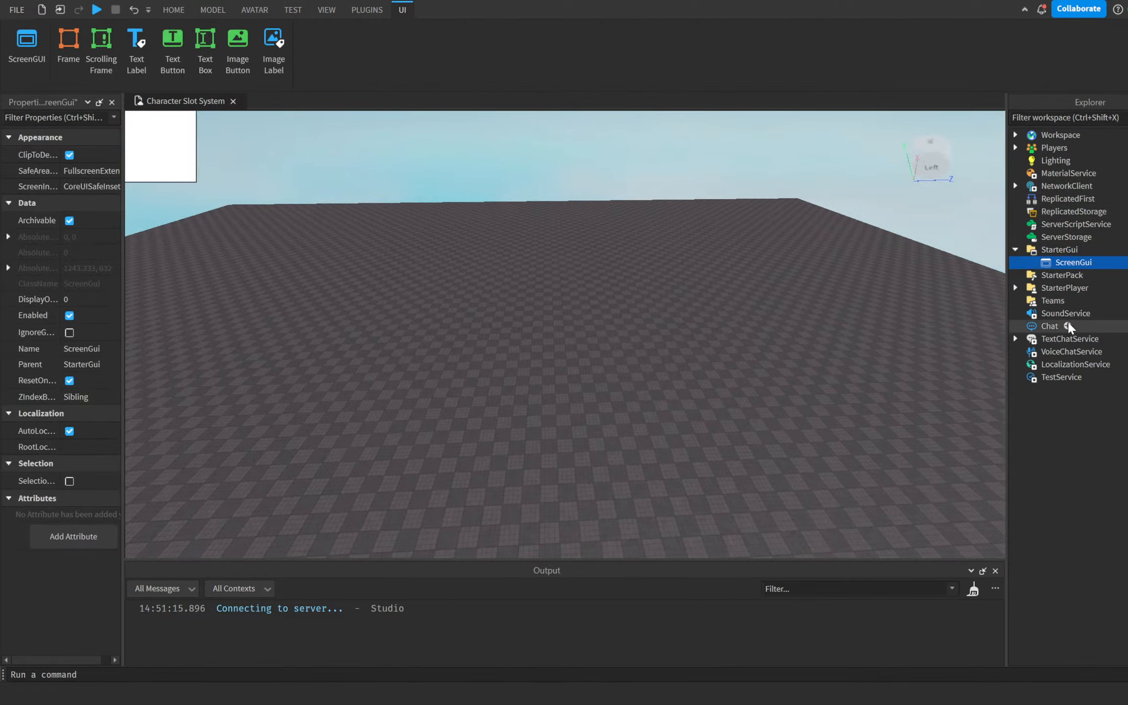
# Set the Frame's anchor point to 0.5, 0.5 and move the Frame to the centre of the viewport
pyautogui.click(80, 269)
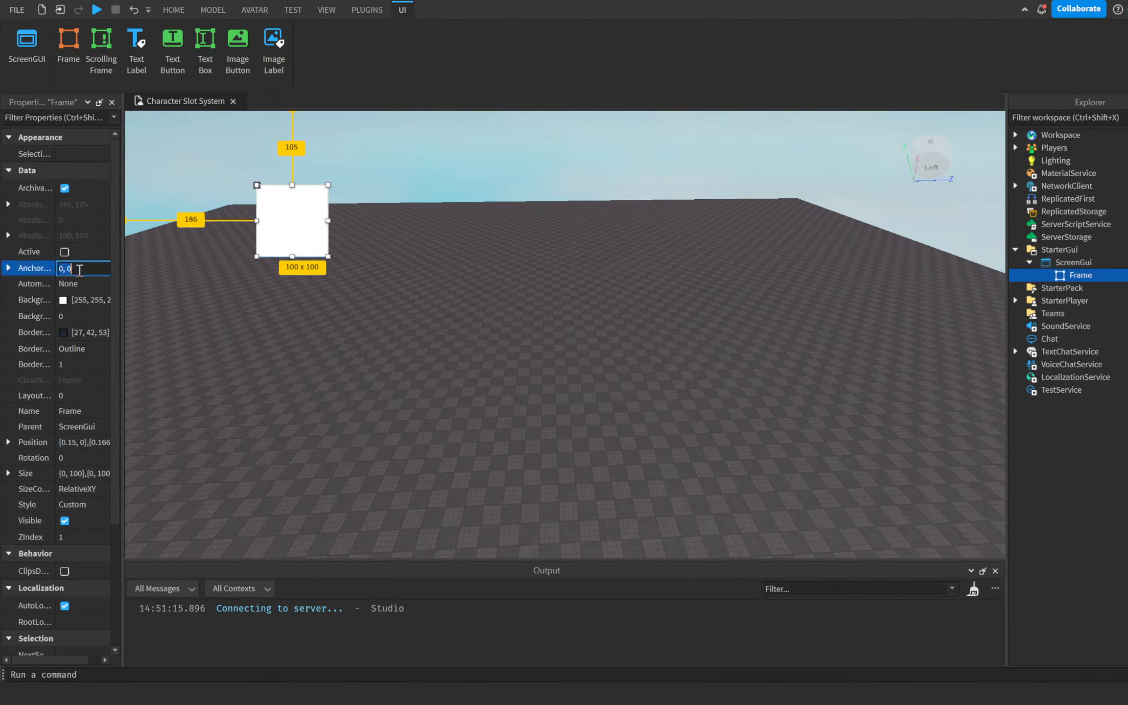
pyautogui.write('0.5, 0.5')
pyautogui.press('Return')
pyautogui.moveTo(284, 193); pyautogui.dragTo(593, 326)
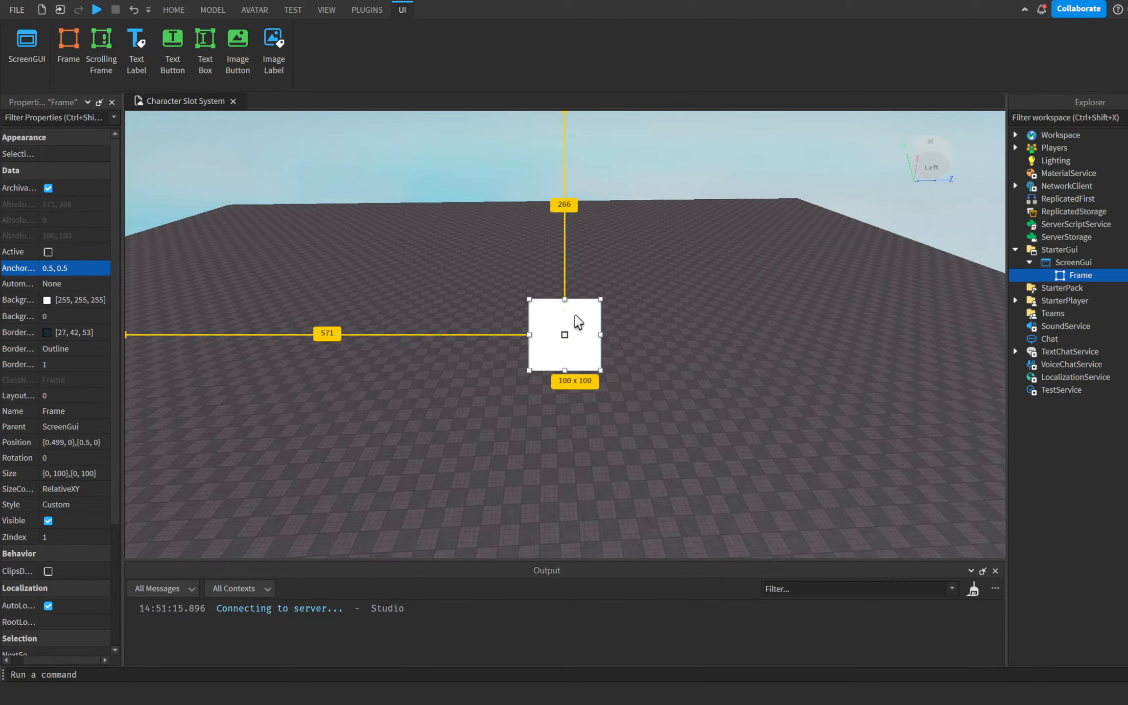
# Enlarge the Frame to about 627 x 314 pixels and centre it horizontally at about 0.5, 0.517
pyautogui.moveTo(600, 371); pyautogui.dragTo(666, 409)
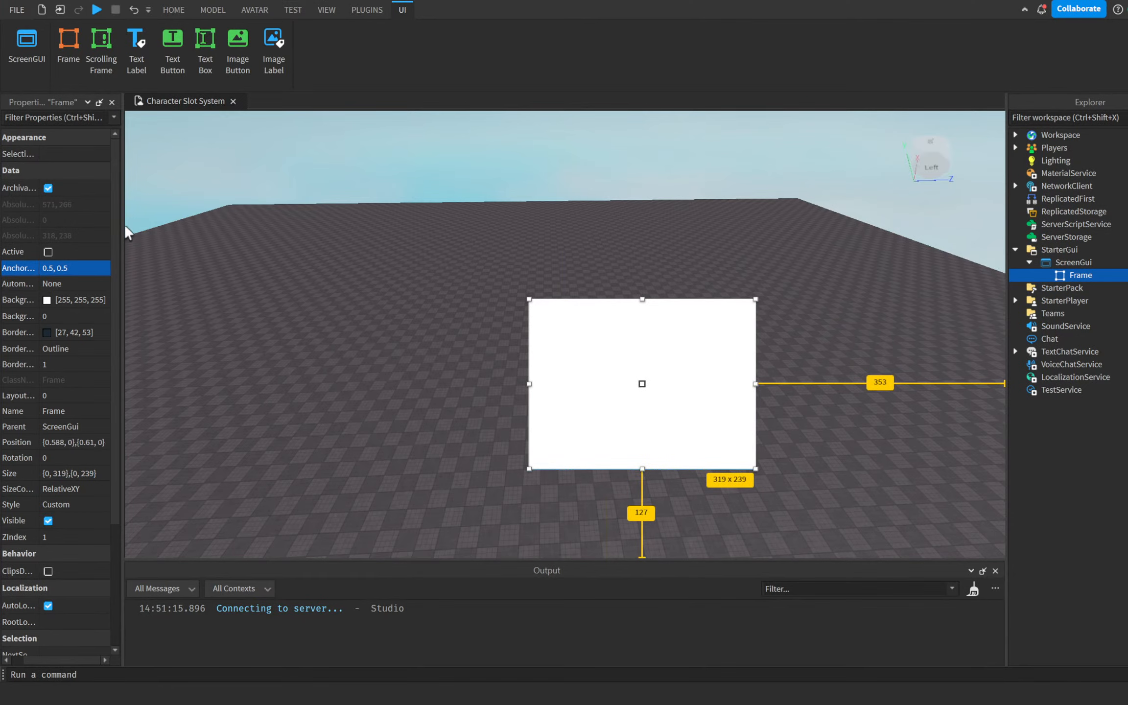
pyautogui.moveTo(126, 231); pyautogui.dragTo(141, 232)
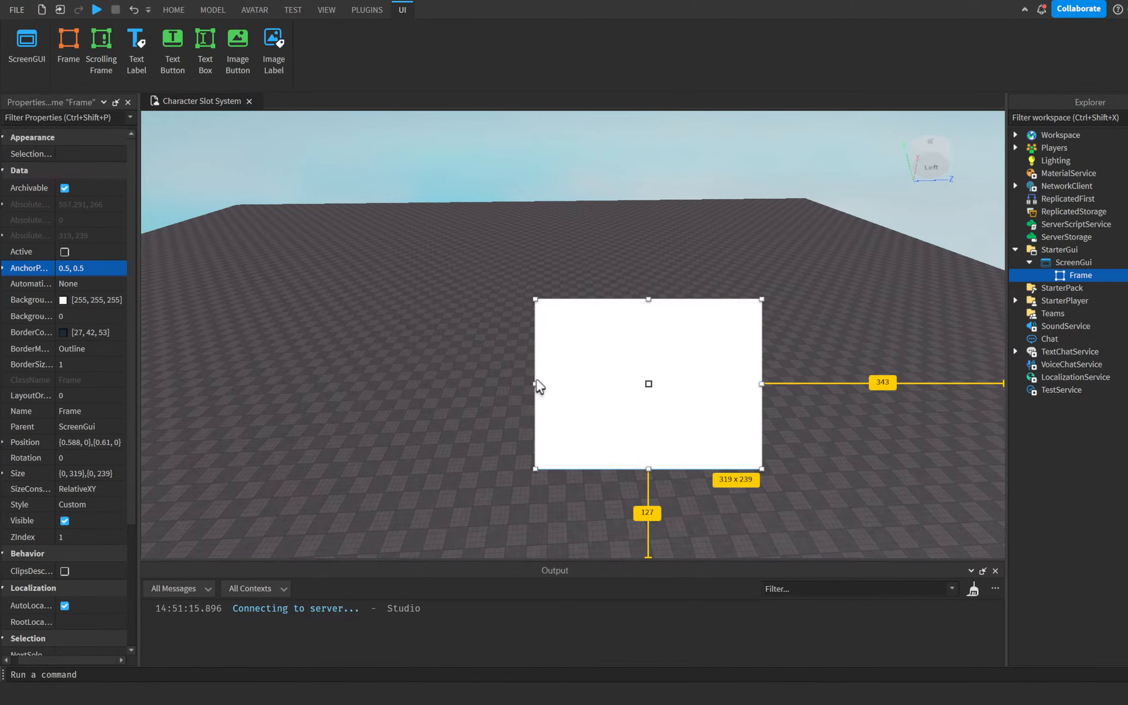
pyautogui.moveTo(537, 384); pyautogui.dragTo(317, 384)
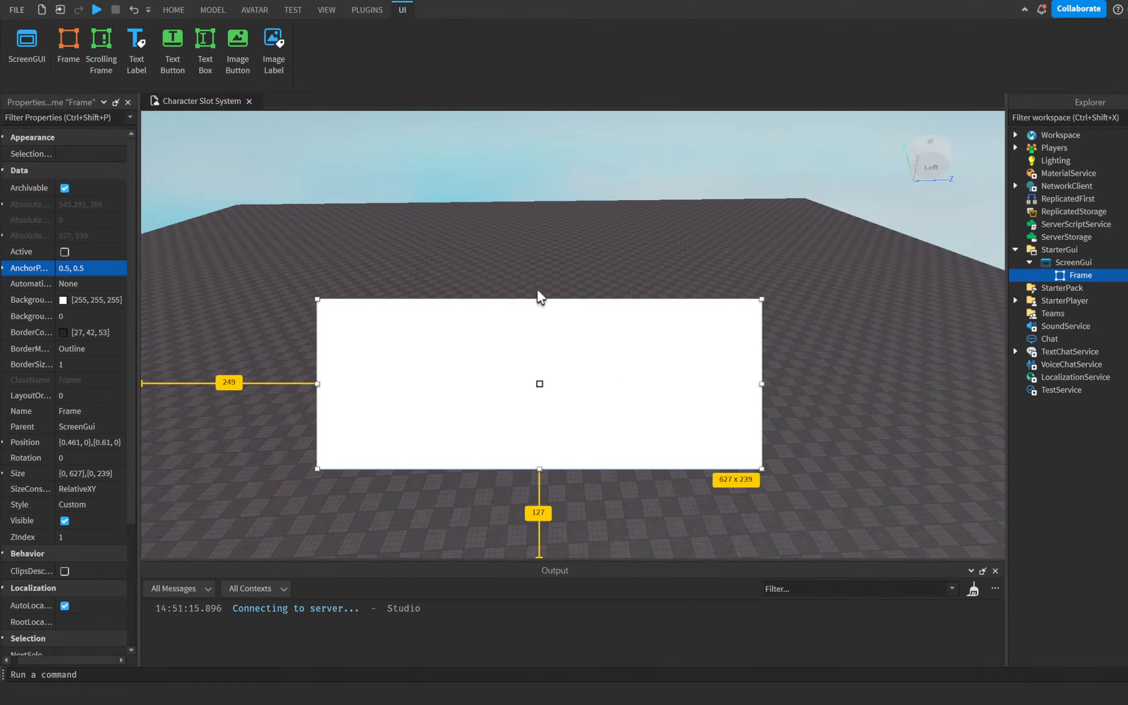
pyautogui.moveTo(538, 299); pyautogui.dragTo(534, 246)
pyautogui.moveTo(596, 394); pyautogui.dragTo(630, 382)
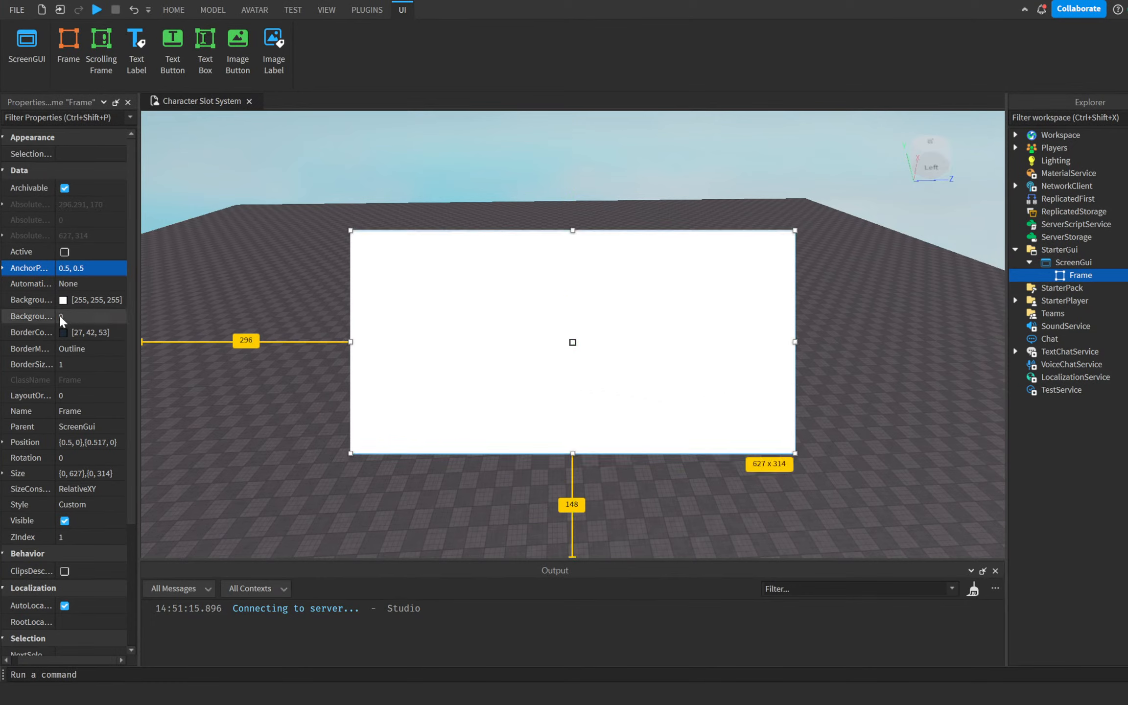
pyautogui.scroll(-3, 62, 342)
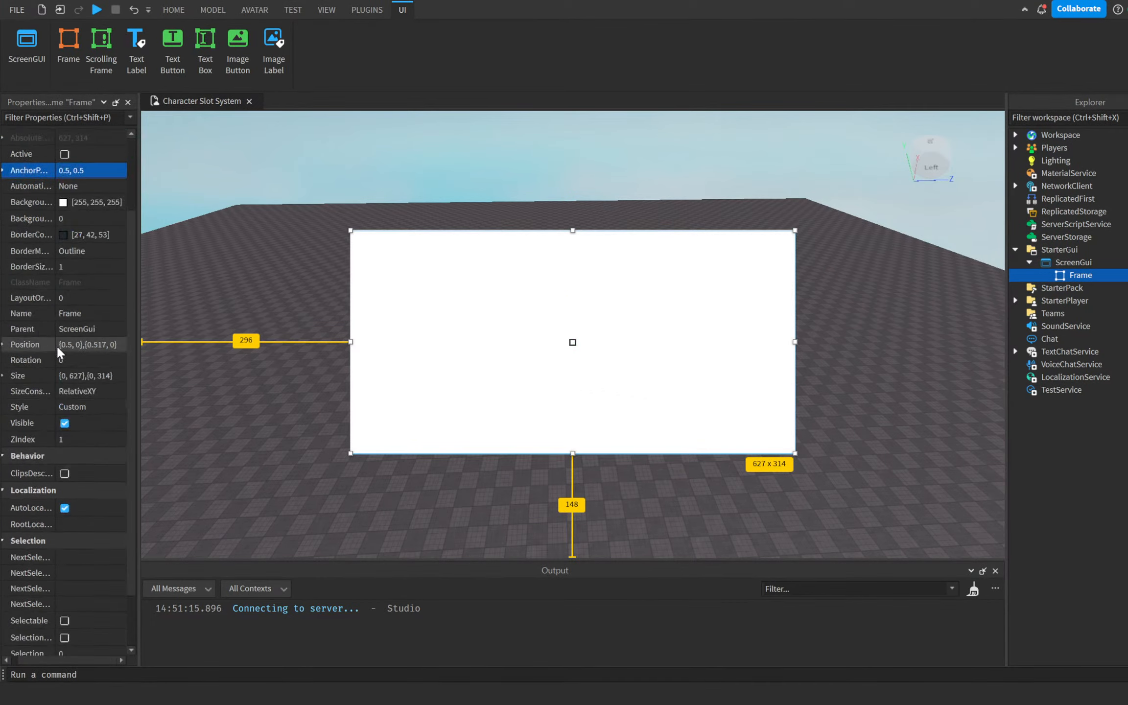
pyautogui.scroll(3, 122, 298)
pyautogui.click(123, 301)
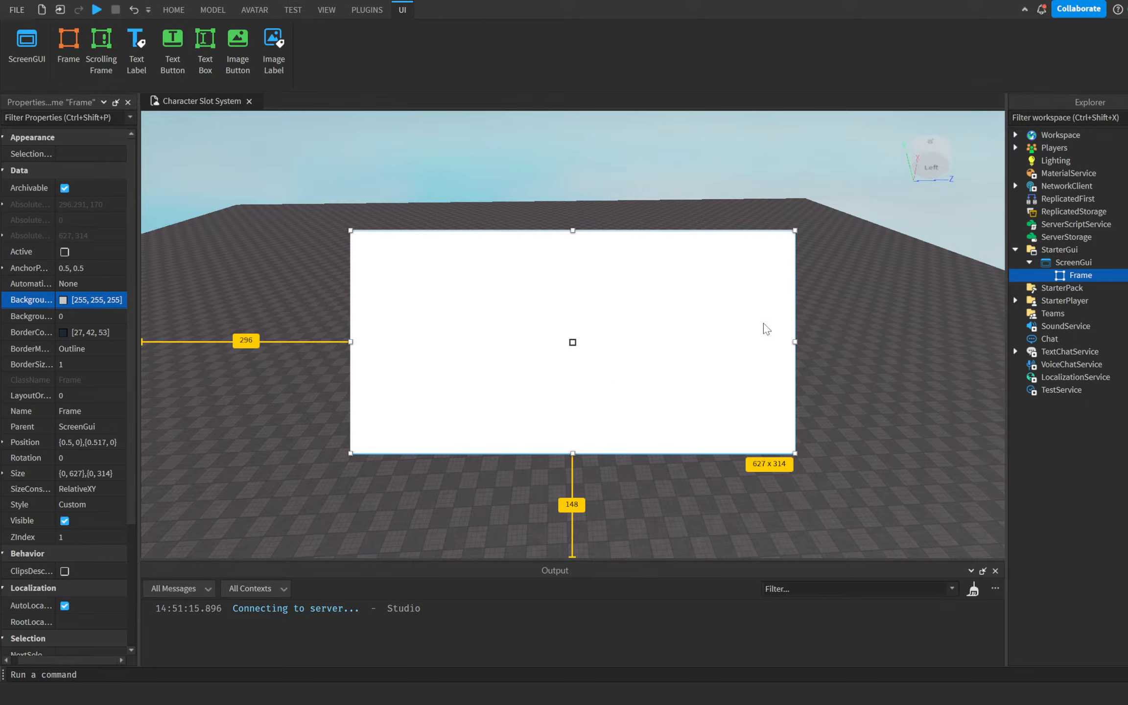
pyautogui.moveTo(770, 338); pyautogui.dragTo(772, 365)
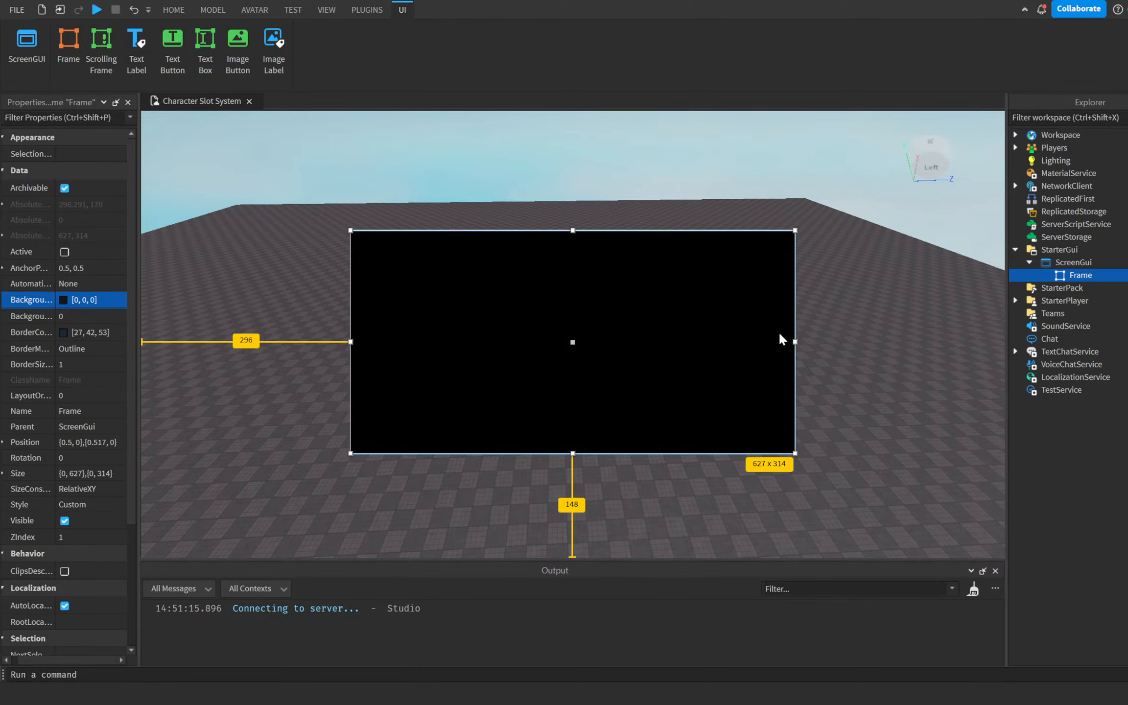
pyautogui.moveTo(764, 276); pyautogui.dragTo(761, 195)
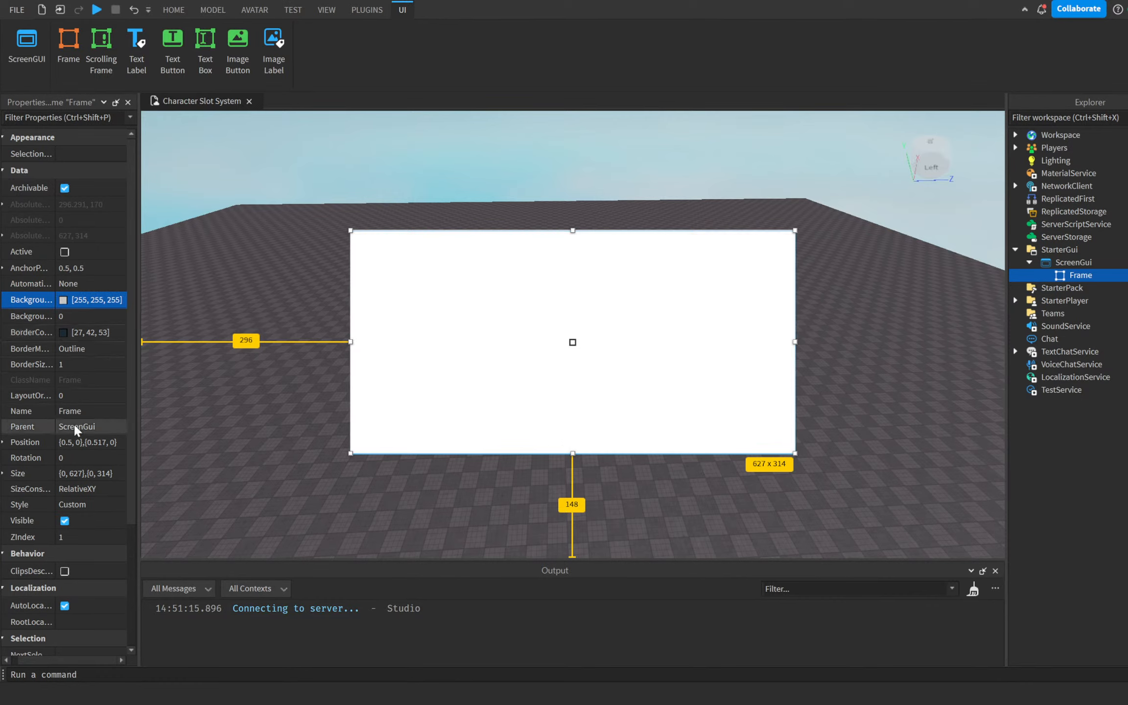
pyautogui.click(76, 317)
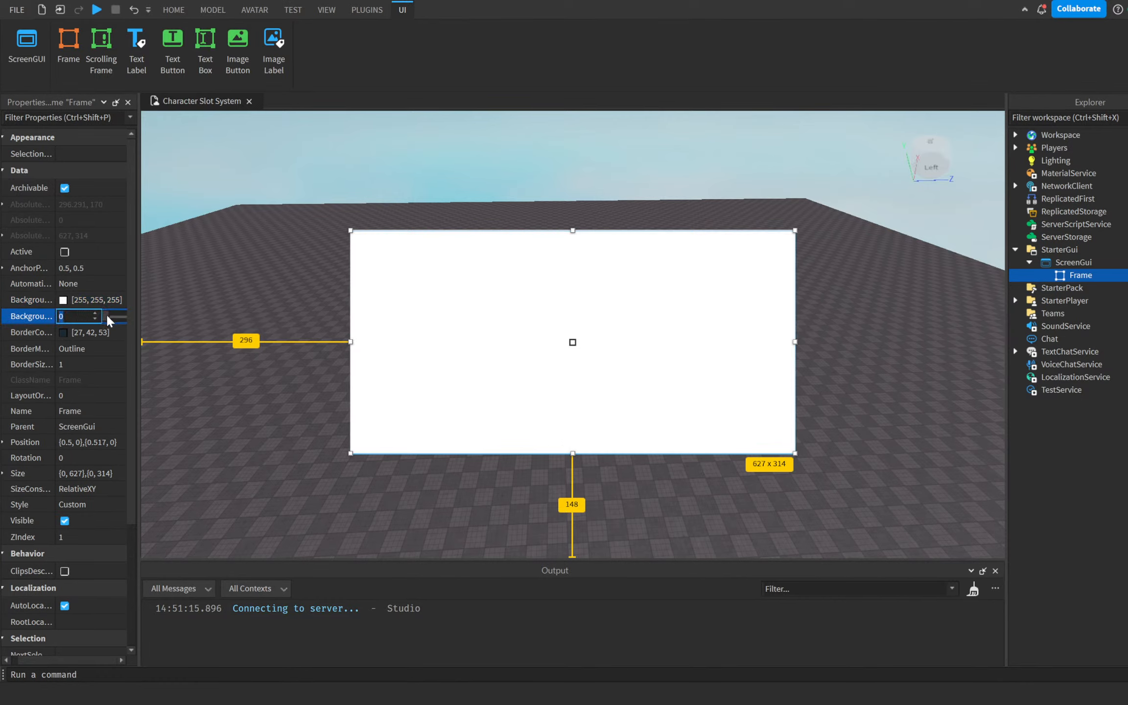
pyautogui.click(110, 317)
pyautogui.moveTo(111, 317); pyautogui.dragTo(103, 317)
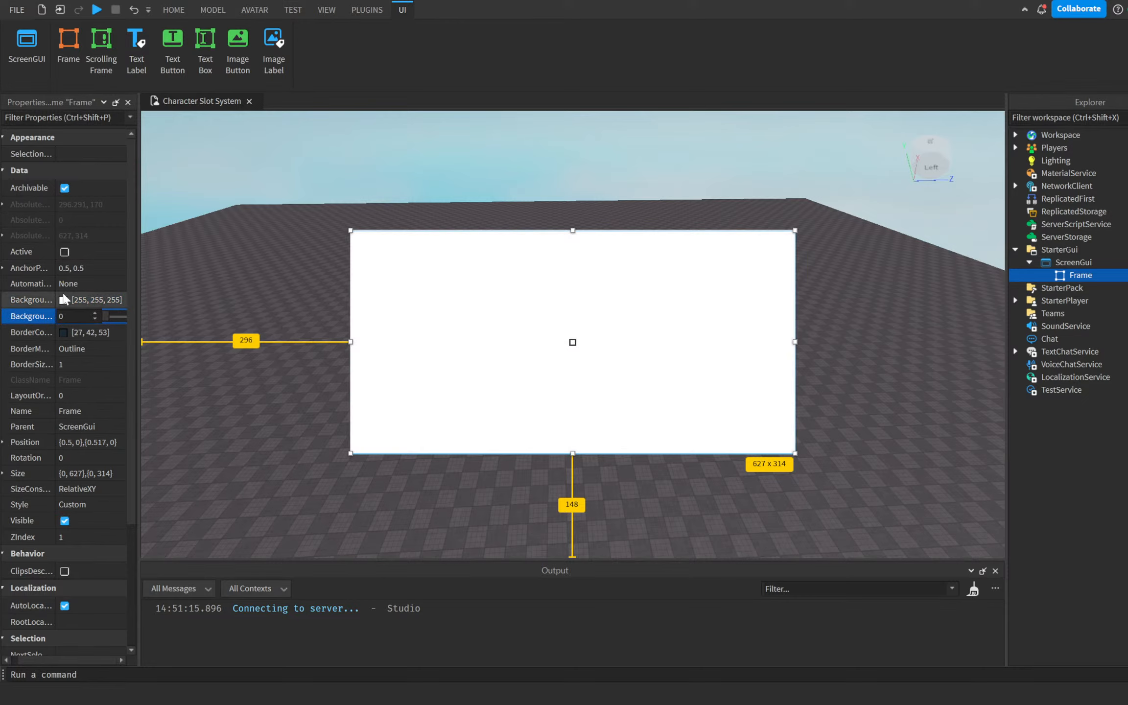
# Set the Frame's background colour to grey, 124, 124, 124
pyautogui.click(62, 303)
pyautogui.moveTo(763, 332); pyautogui.dragTo(765, 303)
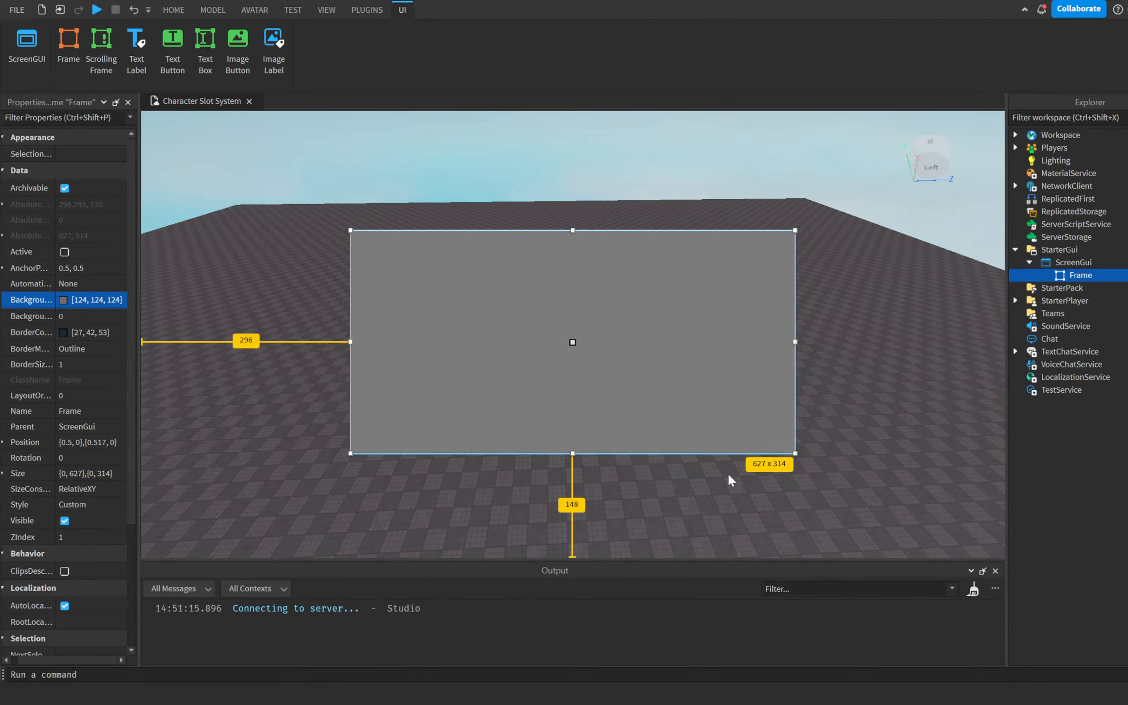
# Rename the ScreenGui under StarterGui as SlotGui
pyautogui.click(1057, 252)
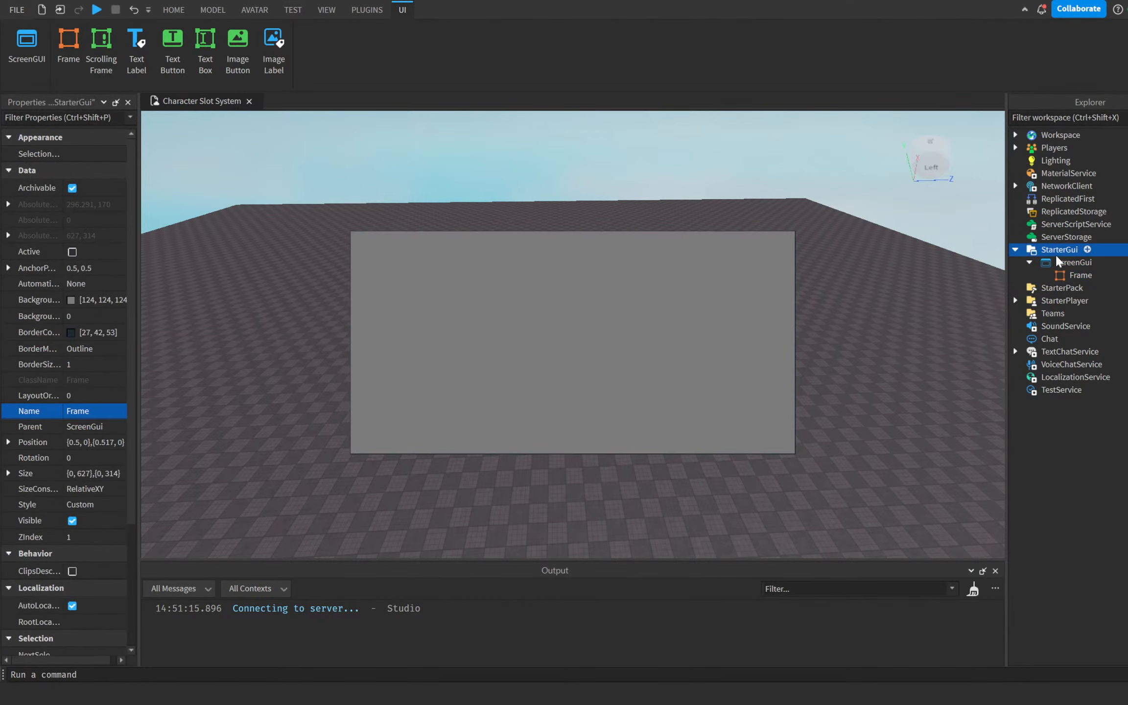
pyautogui.click(1059, 263)
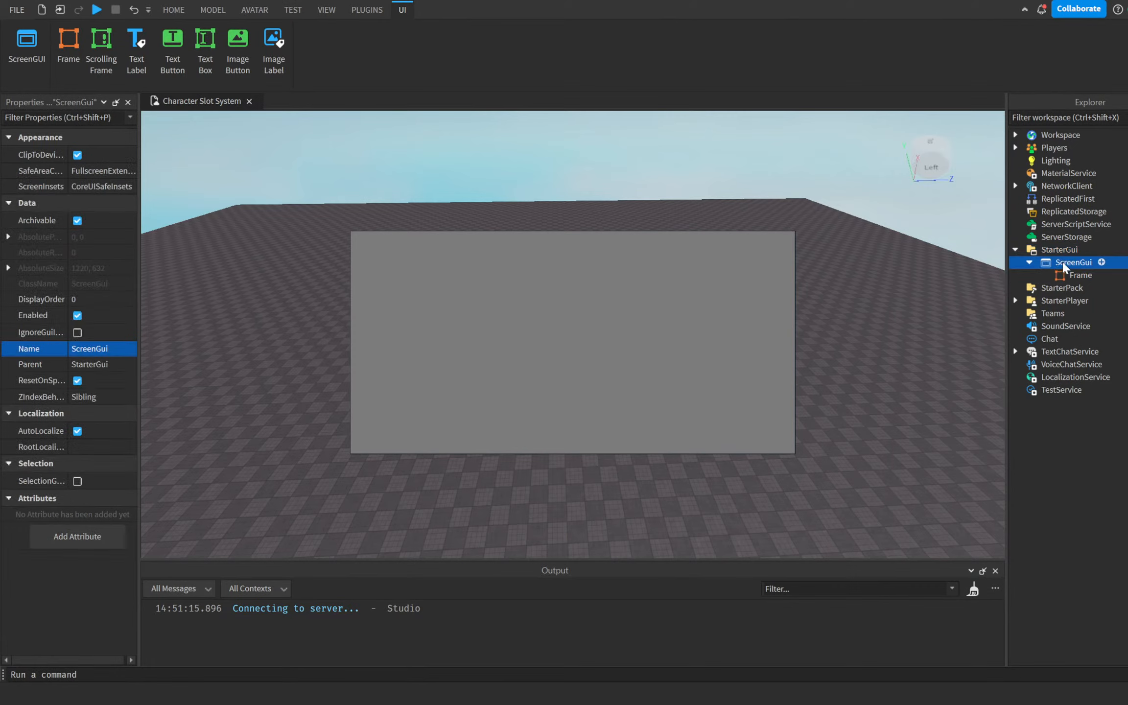
pyautogui.click(1062, 264)
pyautogui.write('SlotGui')
pyautogui.press('Return')
# Rename the Frame inside SlotGui as MainFrame
pyautogui.click(1067, 276)
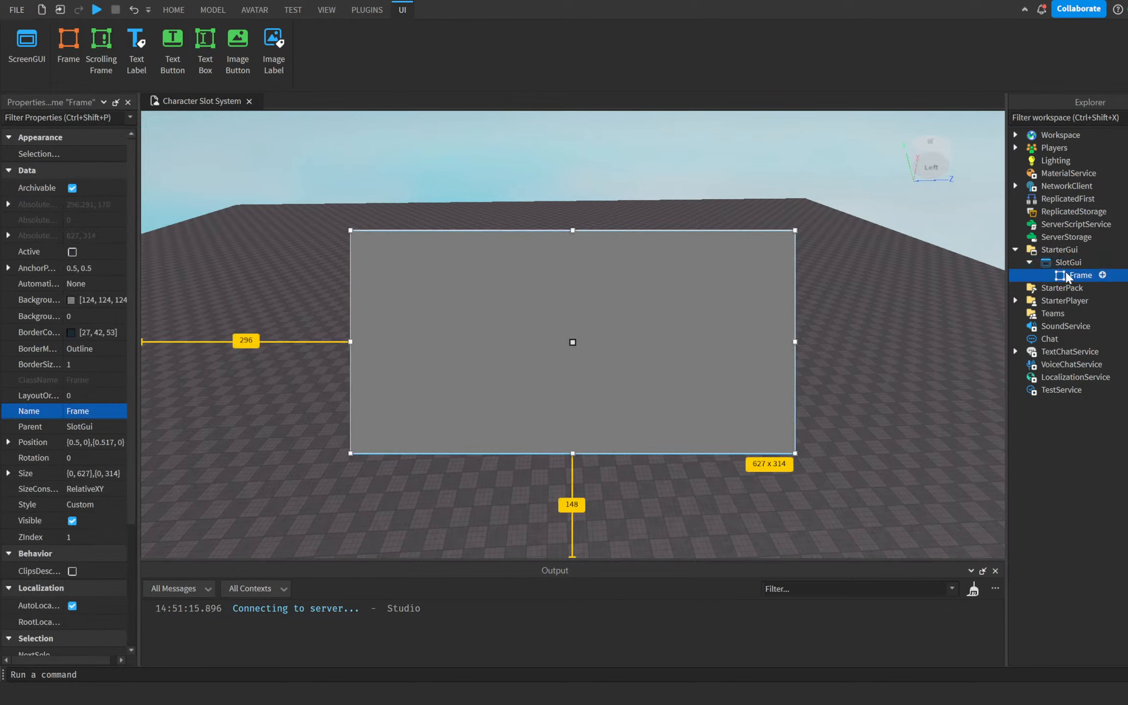
pyautogui.click(1068, 276)
pyautogui.write('MainFrame')
pyautogui.press('Return')
pyautogui.click(832, 351)
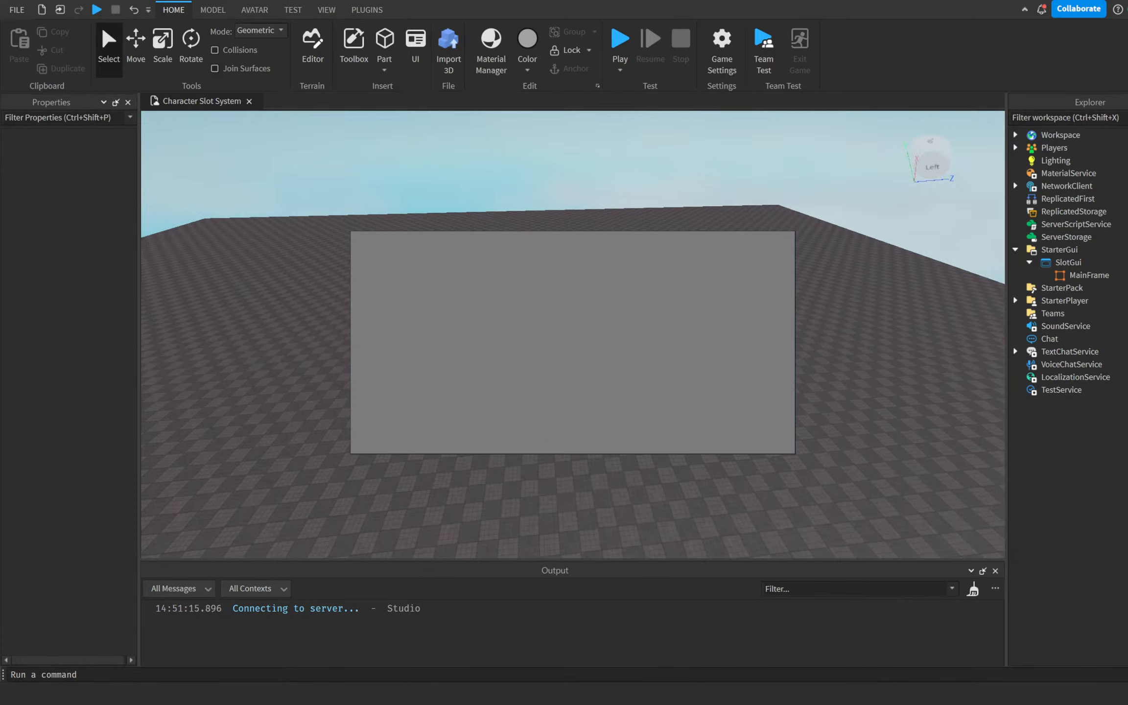
# Insert a new Frame inside MainFrame and move it near MainFrame's upper left corner
pyautogui.click(1077, 262)
pyautogui.click(1089, 276)
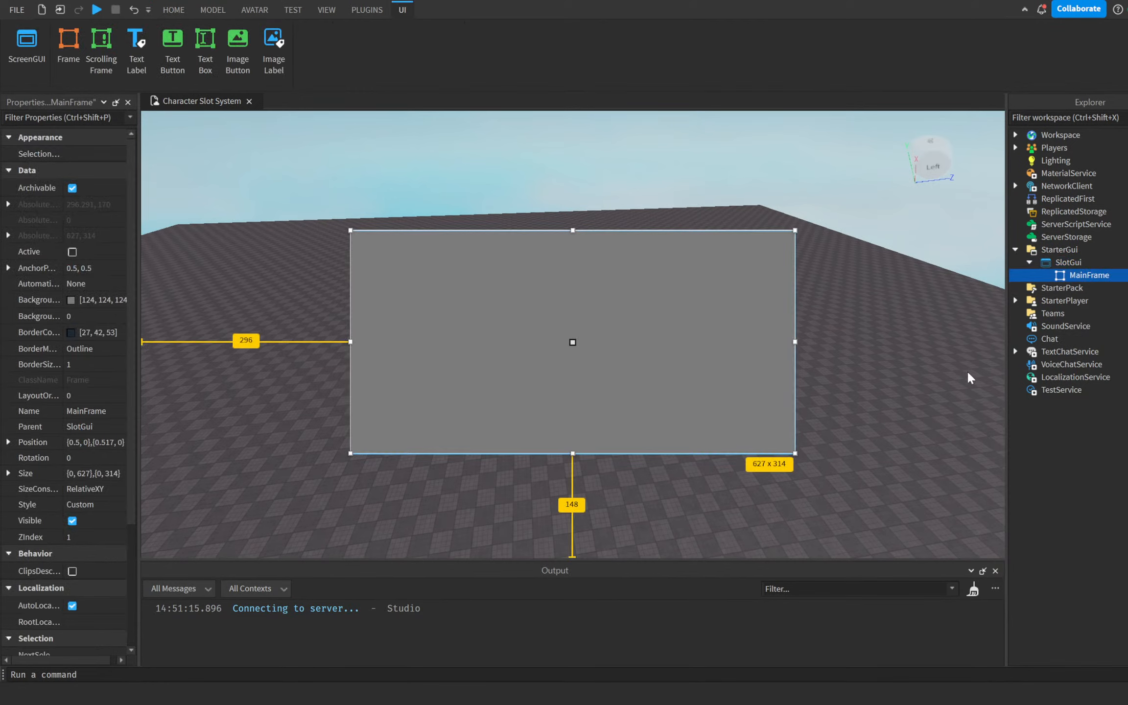
pyautogui.click(1028, 356)
pyautogui.moveTo(360, 268); pyautogui.dragTo(414, 275)
# Extend MainFrame downward and stretch the inner white Frame into a bar about 543 x 113 pixels across MainFrame's upper part
pyautogui.click(586, 440)
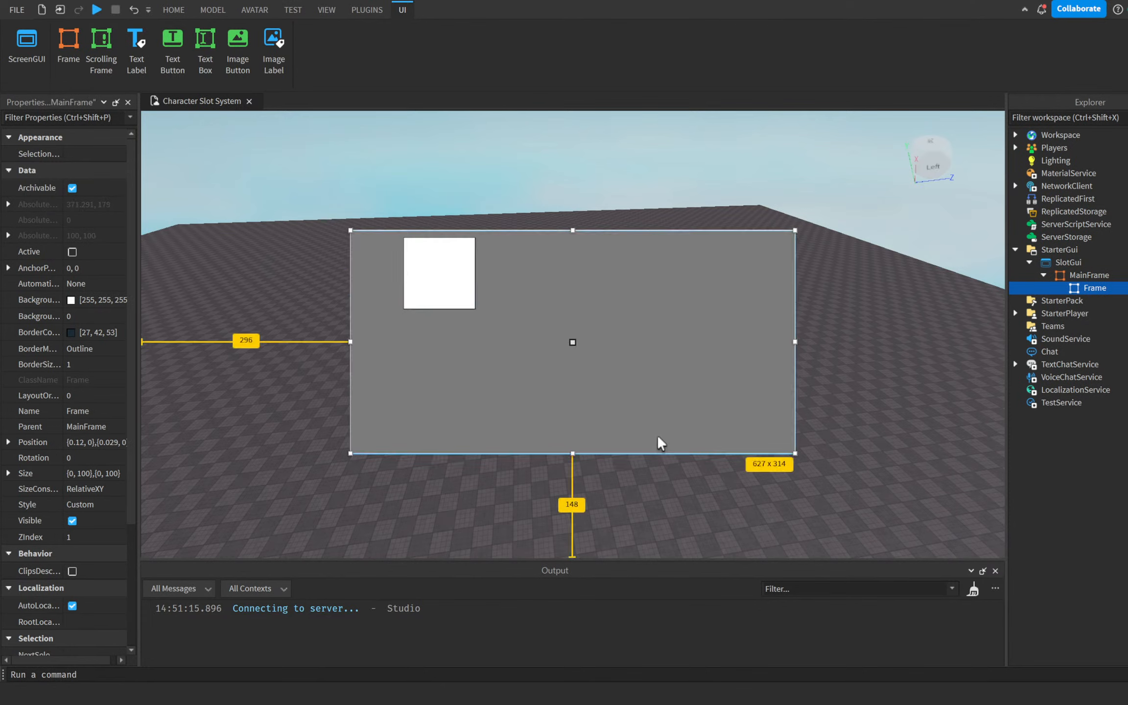
pyautogui.moveTo(572, 453); pyautogui.dragTo(573, 498)
pyautogui.moveTo(444, 267); pyautogui.dragTo(764, 301)
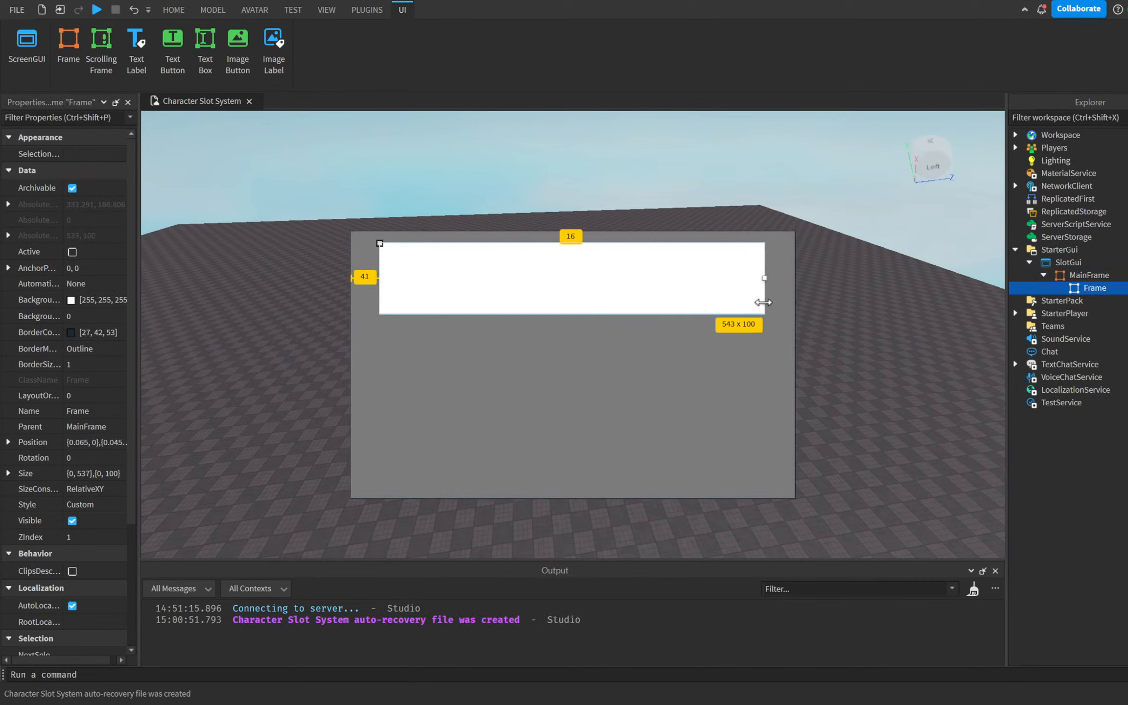
pyautogui.moveTo(573, 315); pyautogui.dragTo(571, 323)
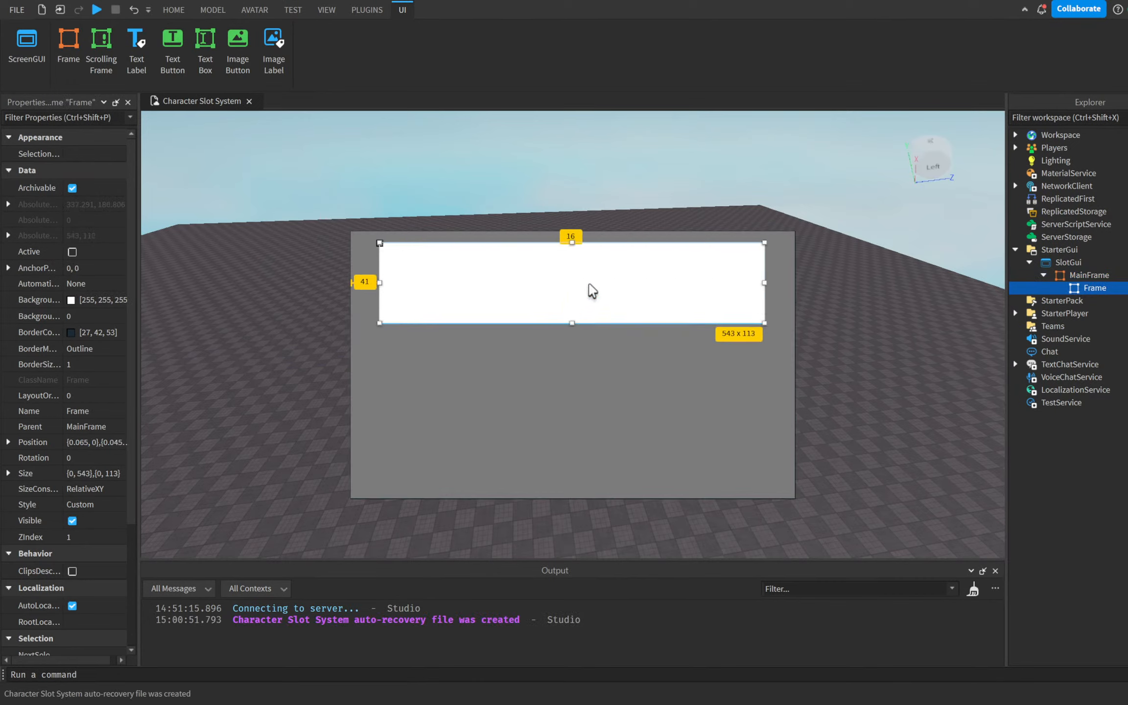
# Duplicate the white bar, place the copy below the original, and extend MainFrame farther downward
pyautogui.hotkey('ctrl', 'd')
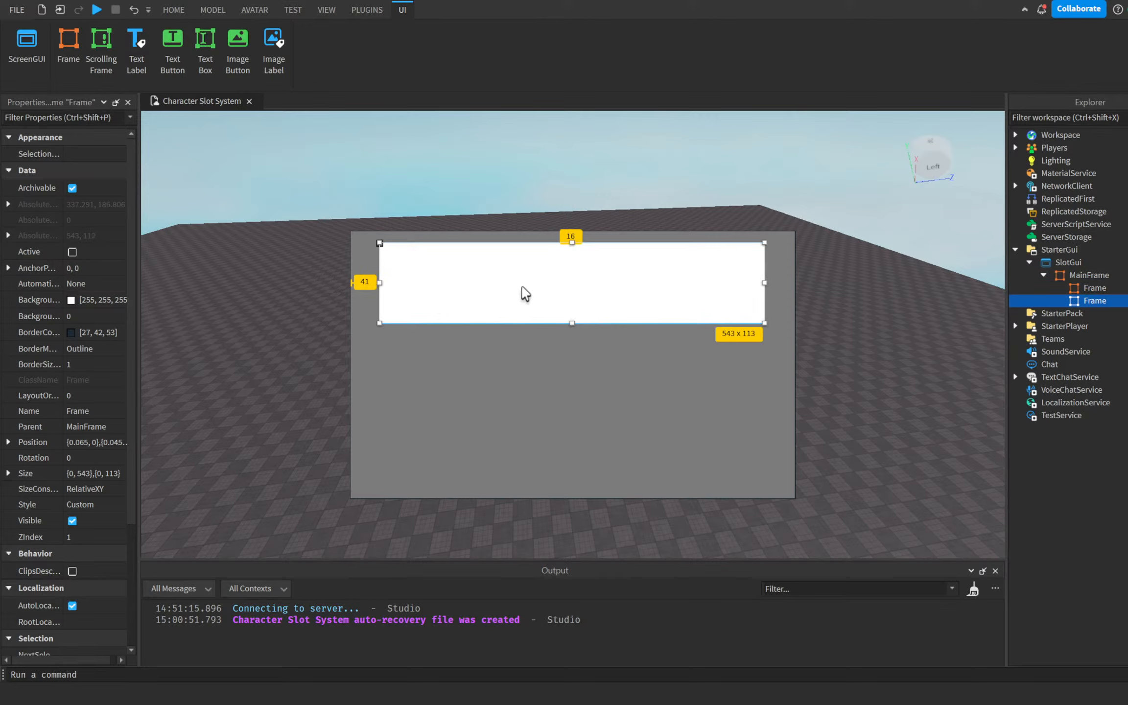
pyautogui.moveTo(602, 282); pyautogui.dragTo(604, 379)
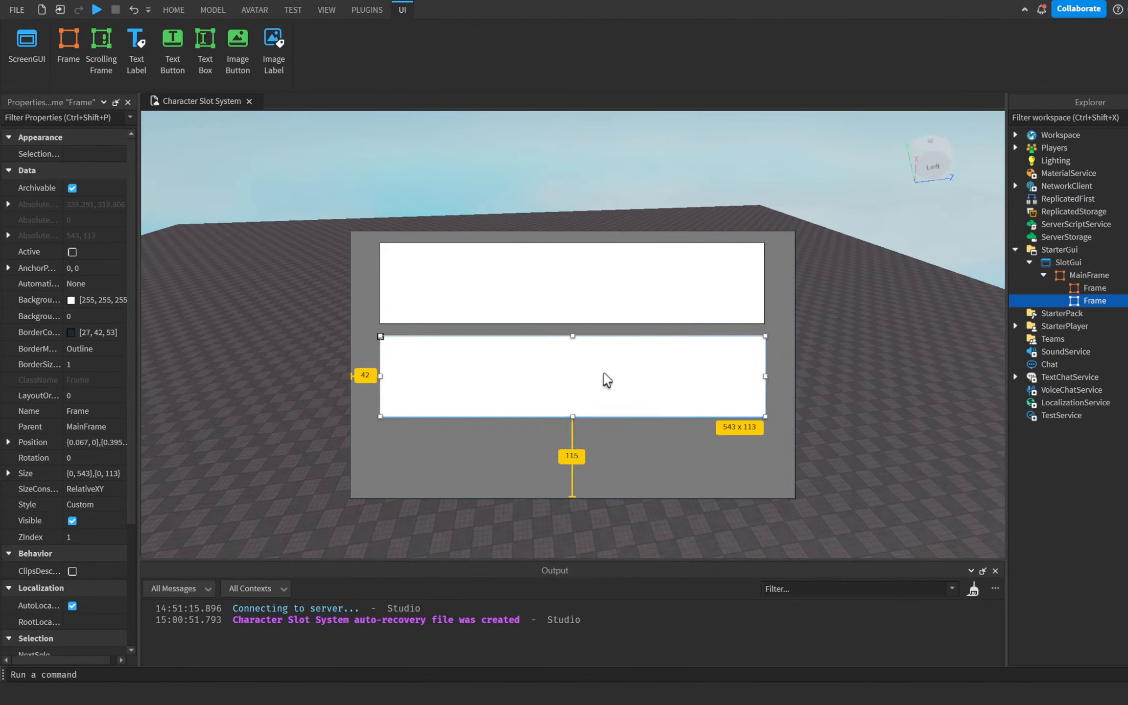
pyautogui.click(612, 428)
pyautogui.moveTo(574, 499); pyautogui.dragTo(573, 520)
# Reduce the height of both white bars to about 96 pixels, keeping the copy just below the original
pyautogui.click(550, 390)
pyautogui.moveTo(552, 391); pyautogui.dragTo(574, 398)
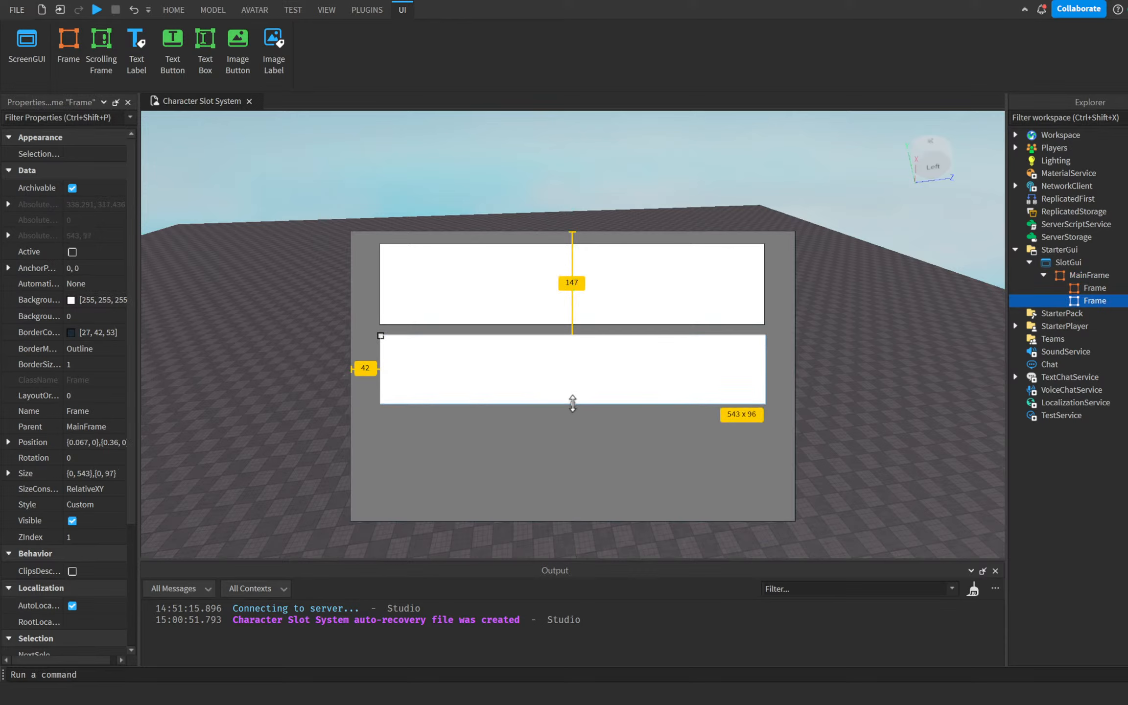
pyautogui.click(594, 315)
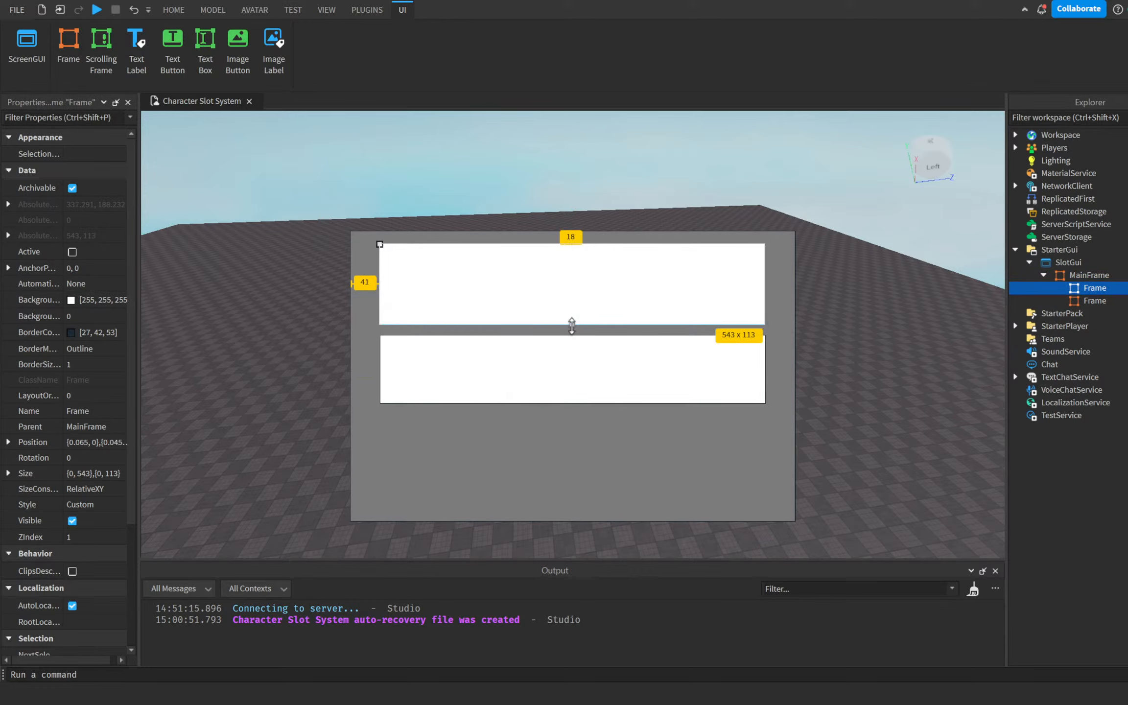
pyautogui.moveTo(574, 322); pyautogui.dragTo(574, 312)
# Move the duplicate bar up closer to the first one and delete the duplicate
pyautogui.click(576, 381)
pyautogui.moveTo(576, 381); pyautogui.dragTo(577, 371)
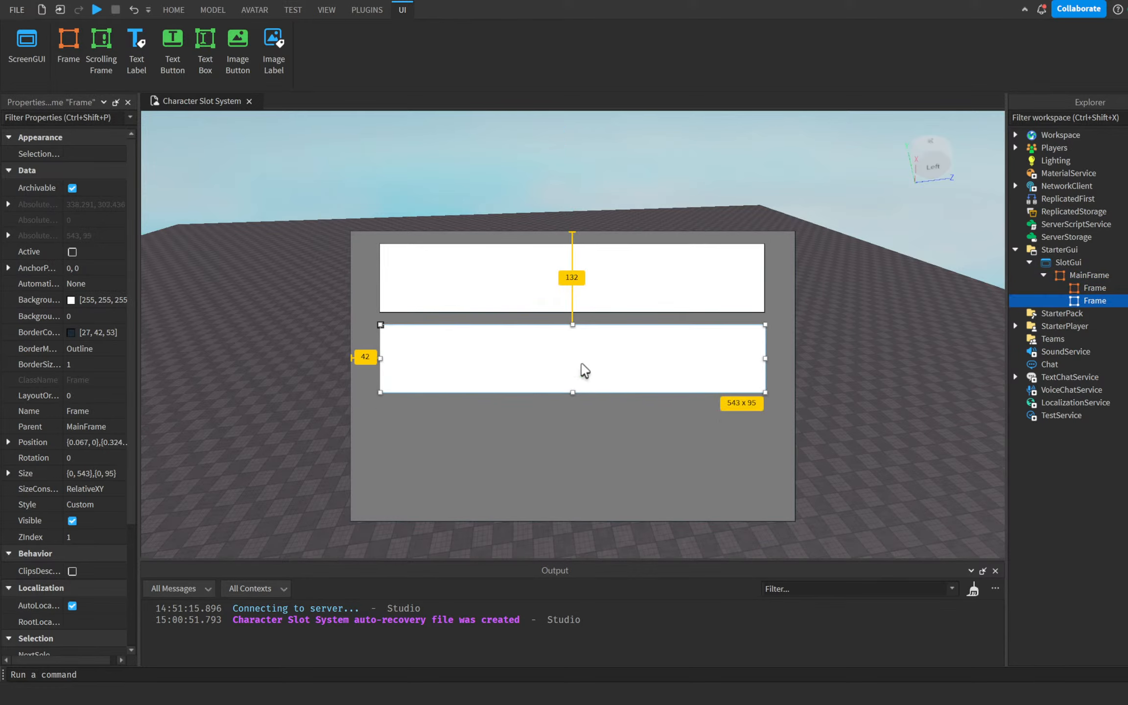
pyautogui.press('Delete')
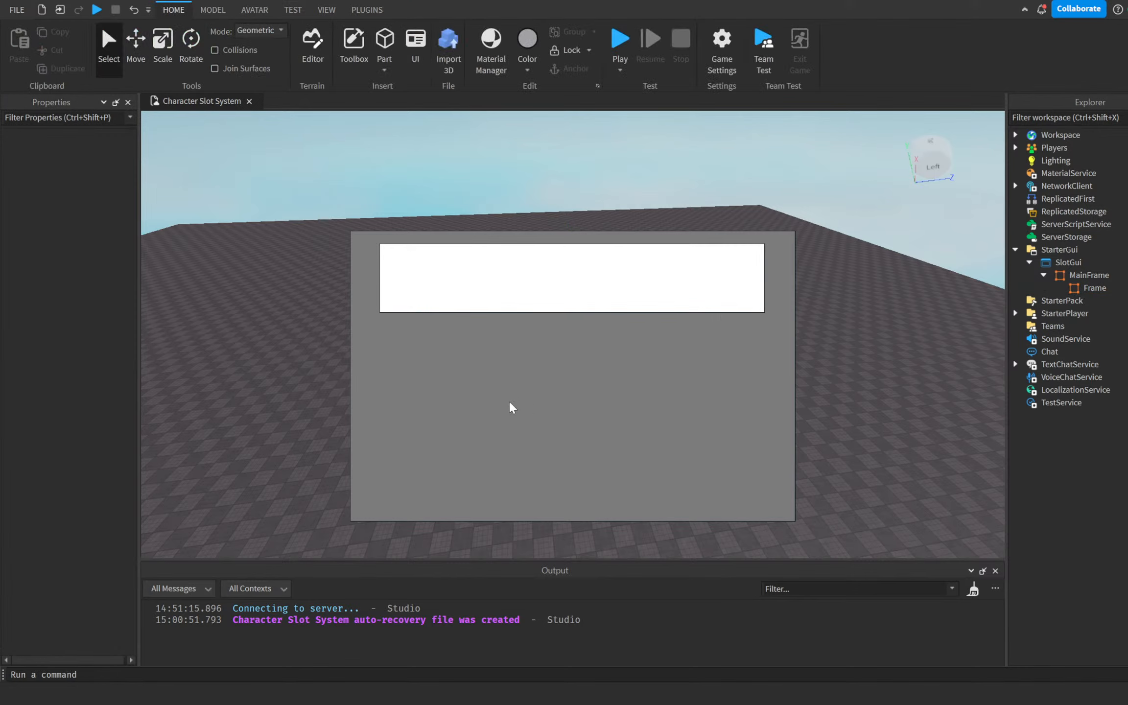
# Rename the remaining bar as Slot1 and centre it horizontally in MainFrame, about 30 pixels below its upper edge
pyautogui.click(1085, 287)
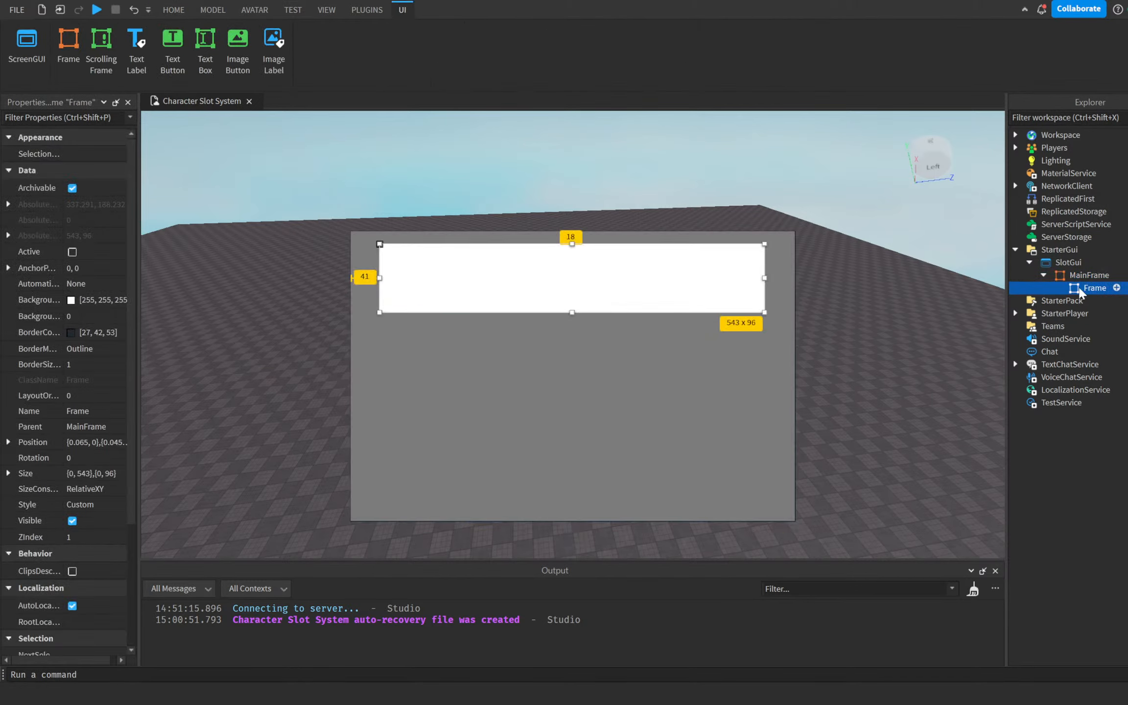
pyautogui.click(1084, 281)
pyautogui.doubleClick(1080, 287)
pyautogui.write('Slot1')
pyautogui.press('Return')
pyautogui.moveTo(706, 288)
pyautogui.mouseDown()
pyautogui.moveTo(708, 300)
pyautogui.moveTo(700, 287)
pyautogui.mouseUp()
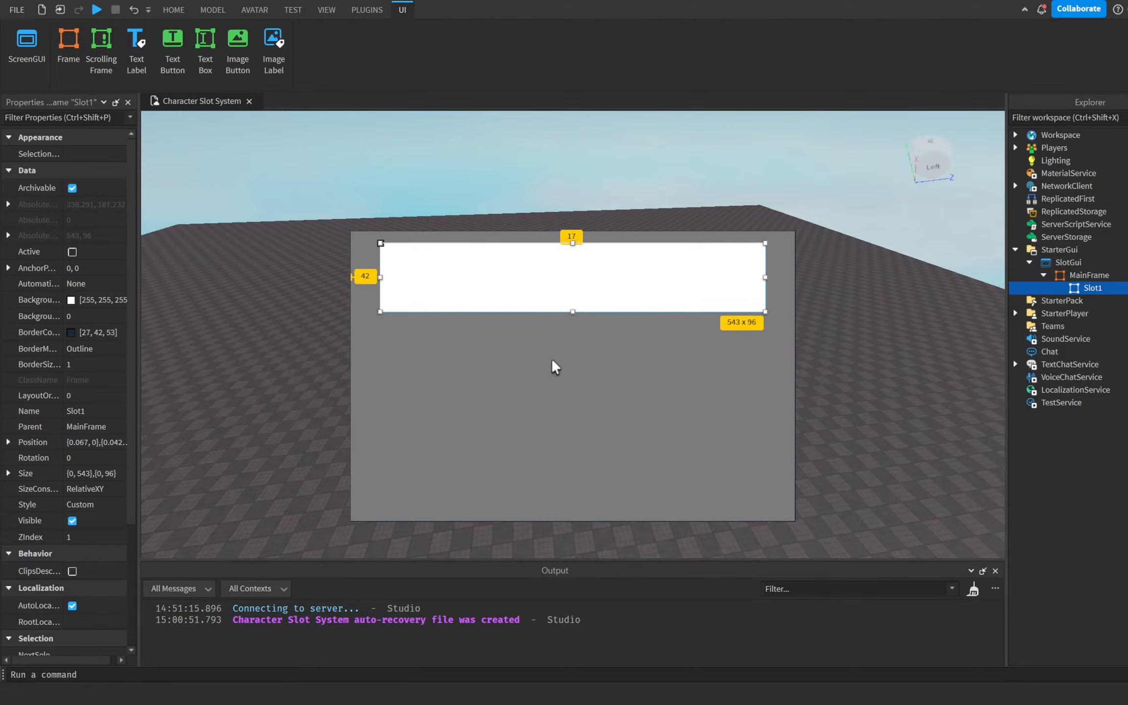
pyautogui.moveTo(639, 267); pyautogui.dragTo(639, 274)
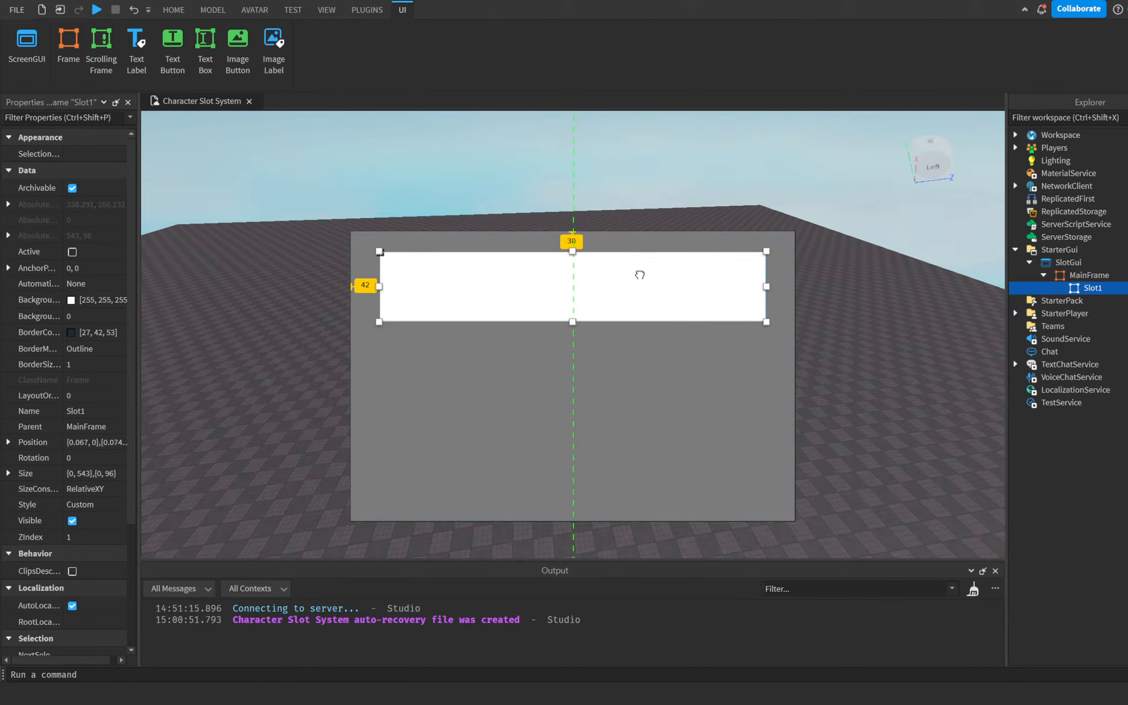
# Insert a TextLabel inside Slot1
pyautogui.click(1063, 274)
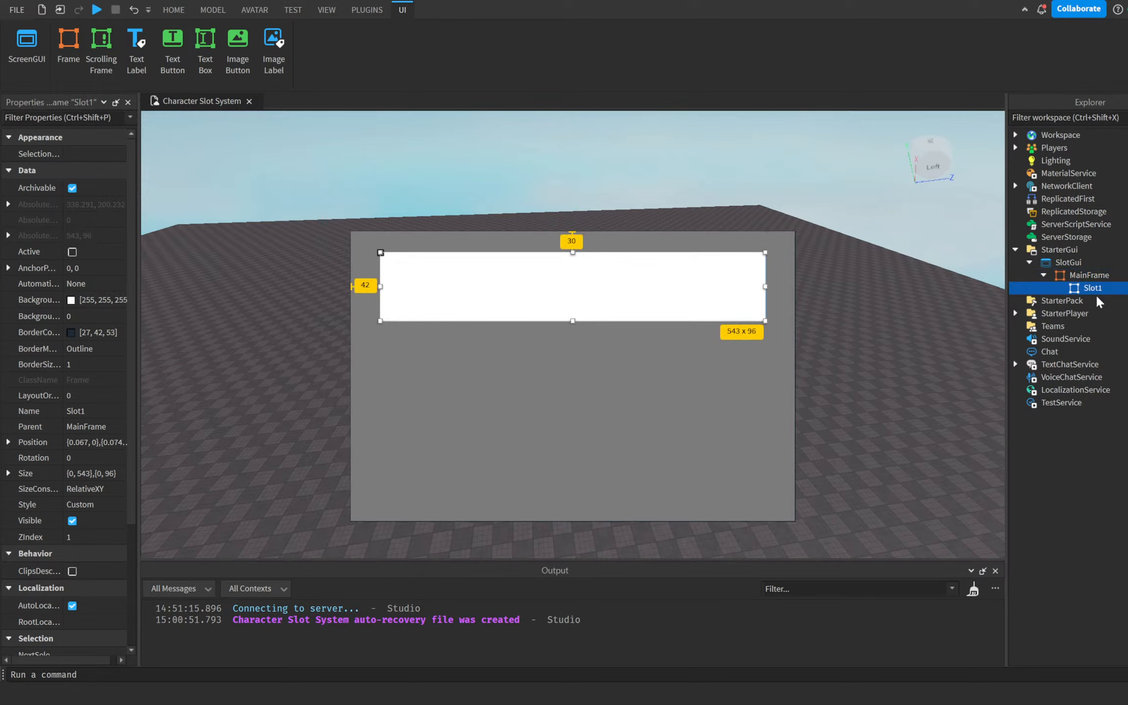
pyautogui.click(1058, 338)
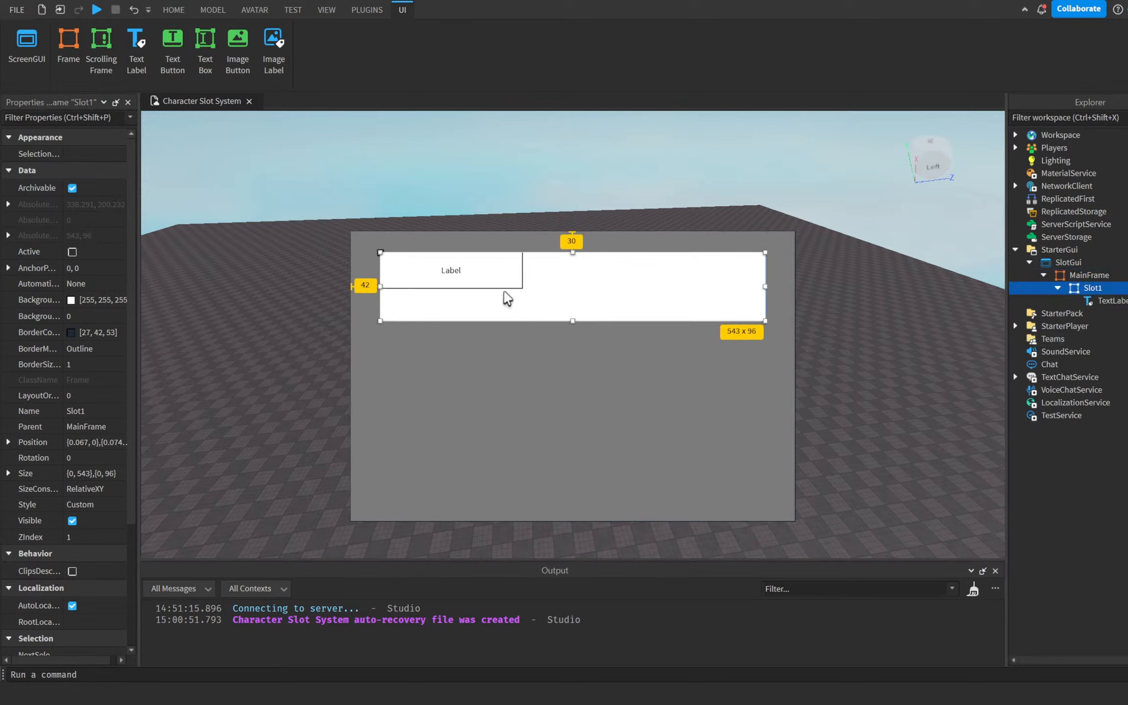
# Delete the TextLabel from Slot1 and add a UICorner to Slot1 instead
pyautogui.moveTo(494, 268); pyautogui.dragTo(512, 284)
pyautogui.press('Delete')
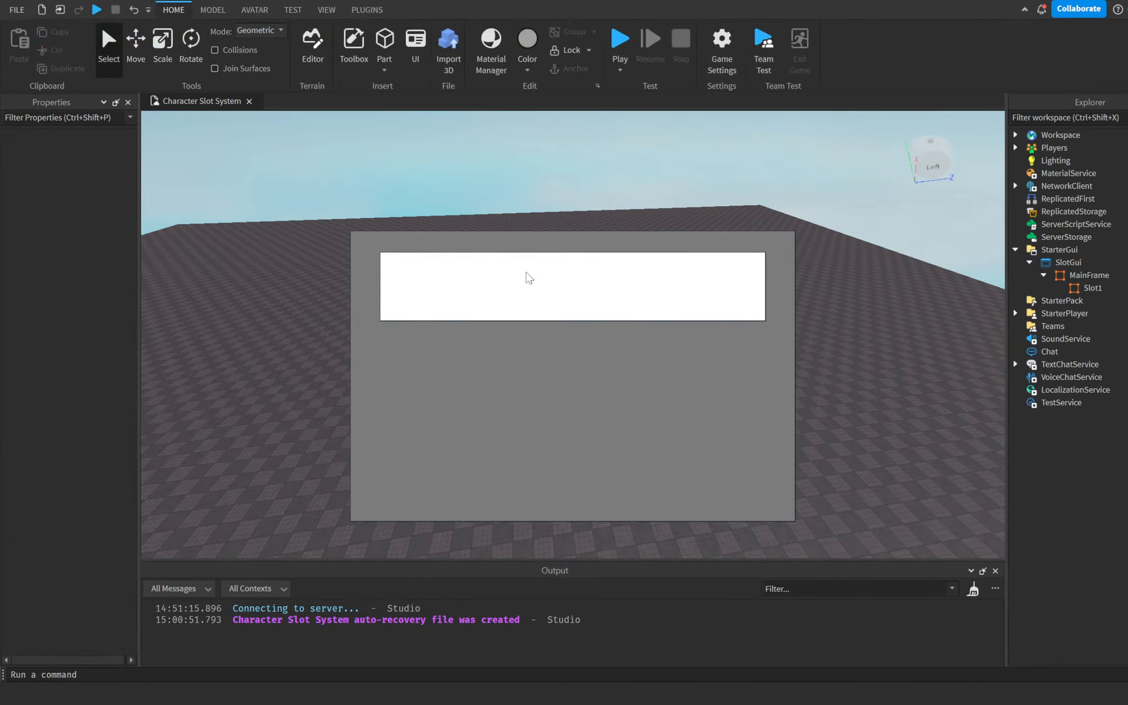
pyautogui.click(1063, 289)
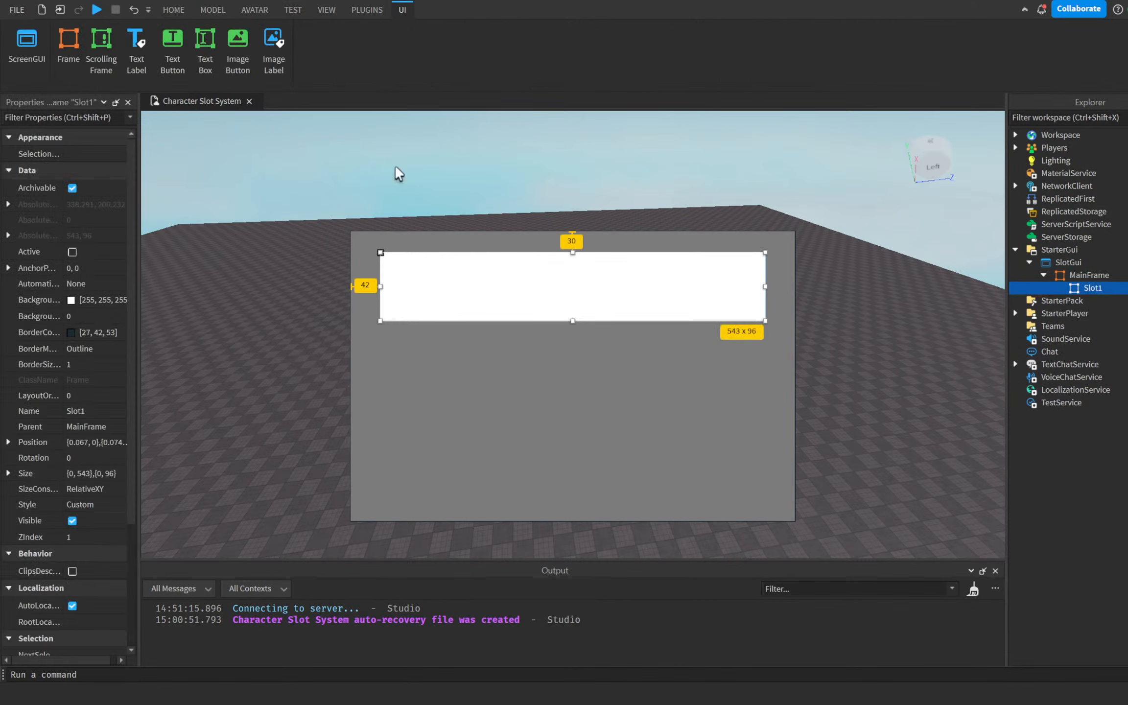
pyautogui.click(1119, 288)
pyautogui.click(1038, 338)
# Add a UICorner to MainFrame to round the grey panel's corners
pyautogui.click(1086, 275)
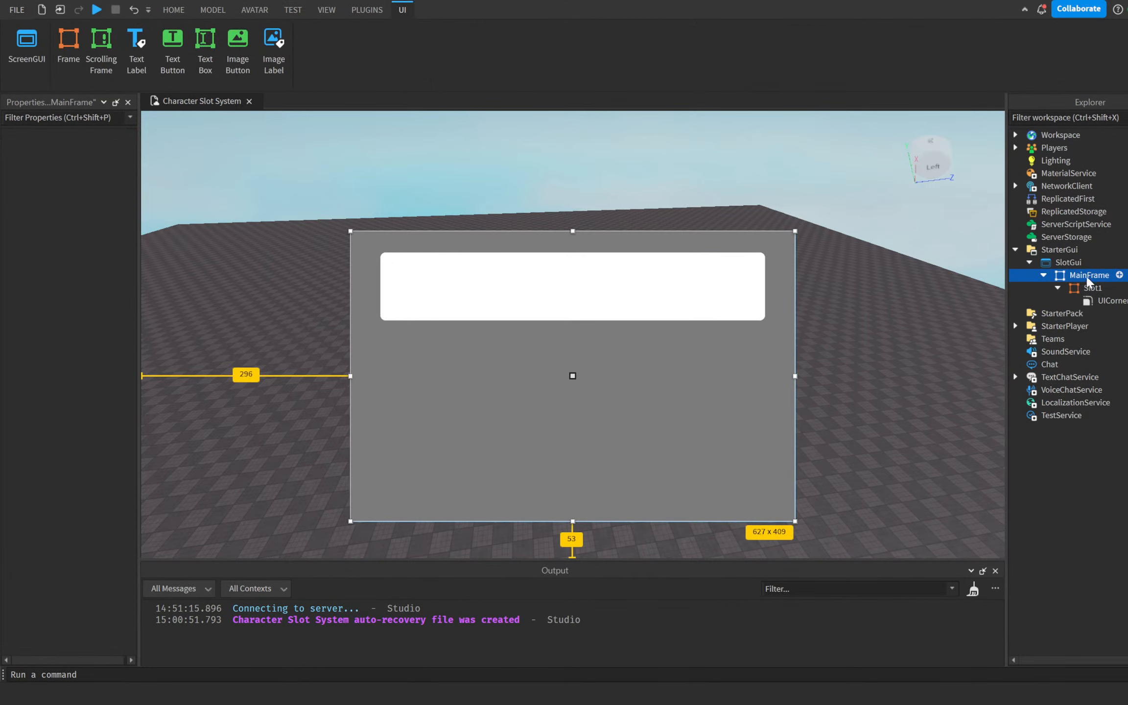
pyautogui.click(1123, 274)
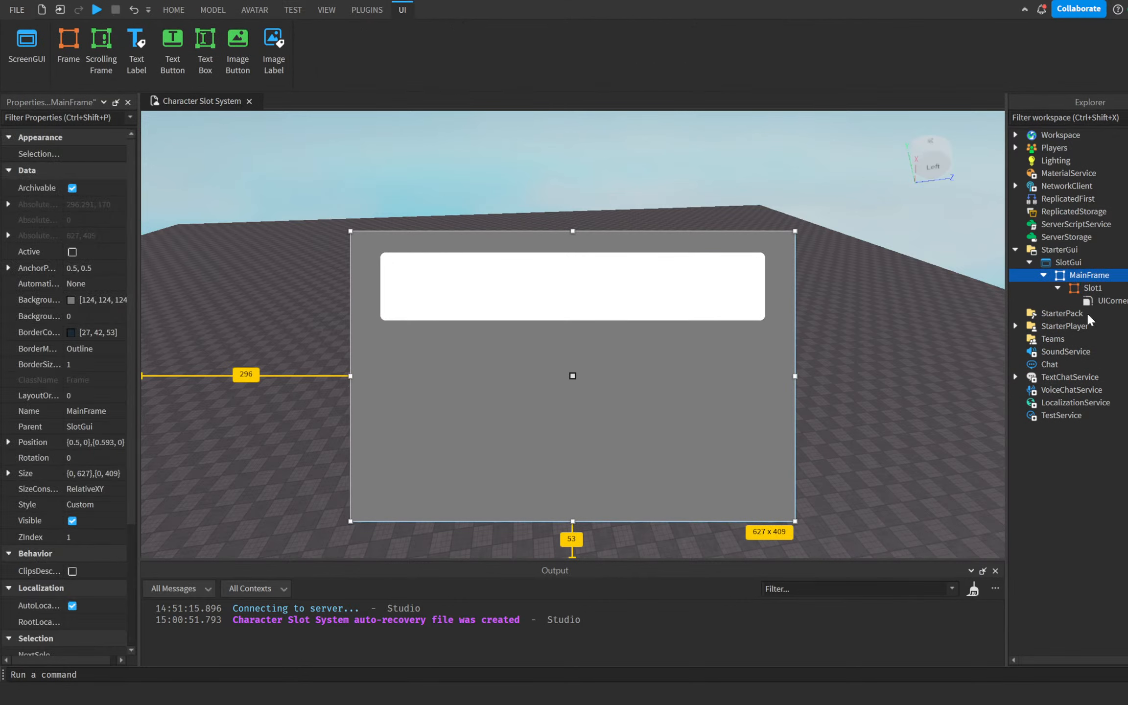
pyautogui.click(1087, 316)
pyautogui.click(944, 351)
pyautogui.moveTo(871, 347); pyautogui.dragTo(850, 308, button='right')
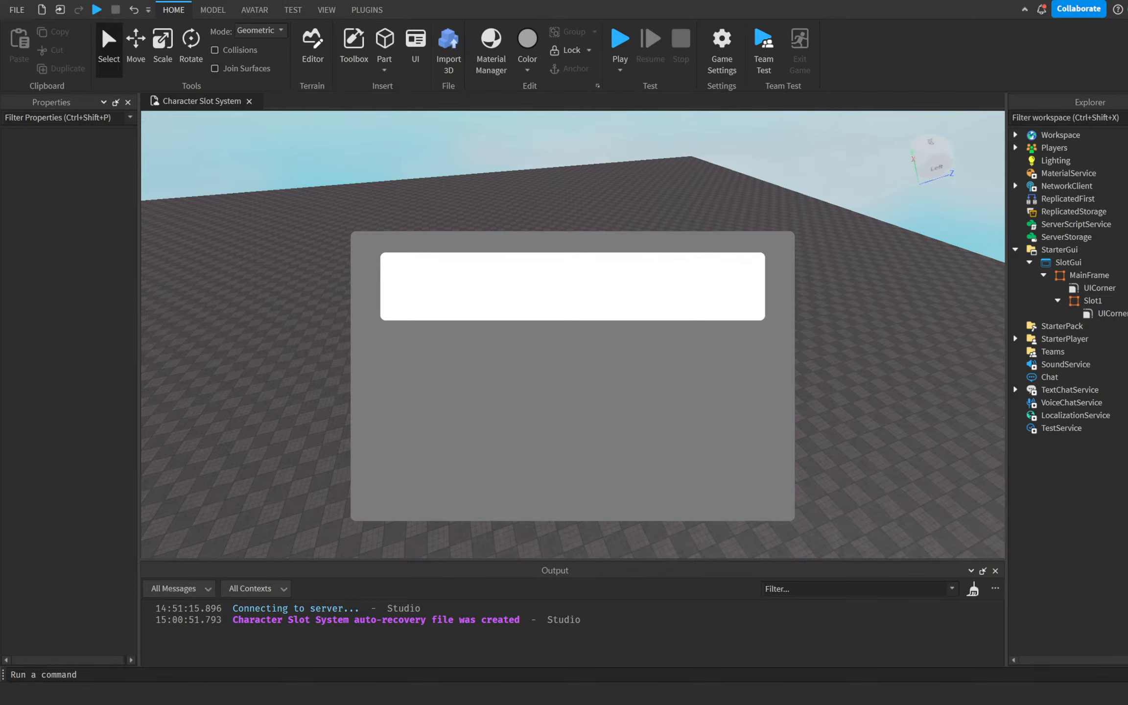
pyautogui.click(1089, 301)
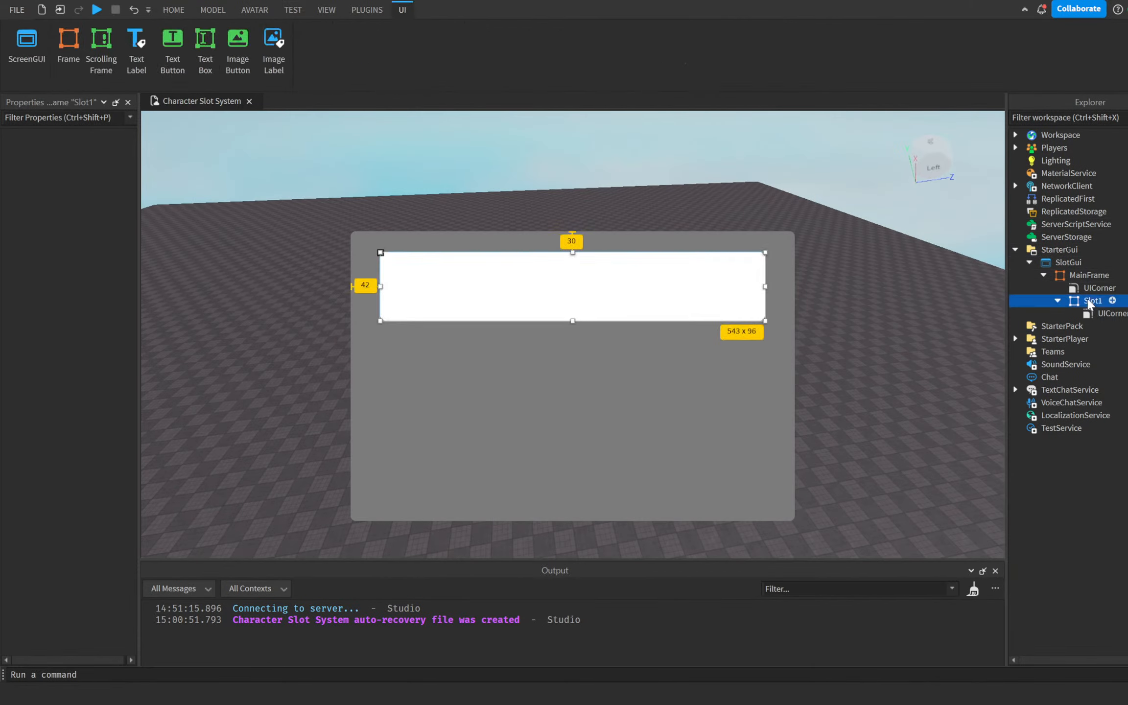
pyautogui.click(958, 353)
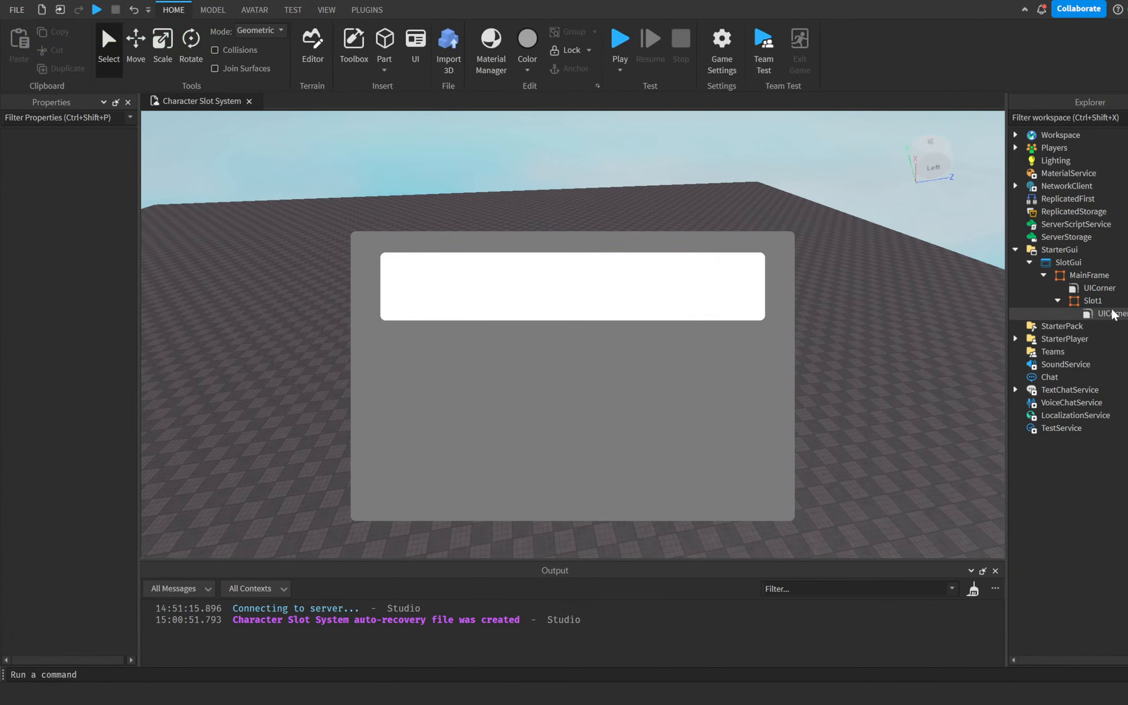
pyautogui.click(1103, 314)
pyautogui.click(1093, 301)
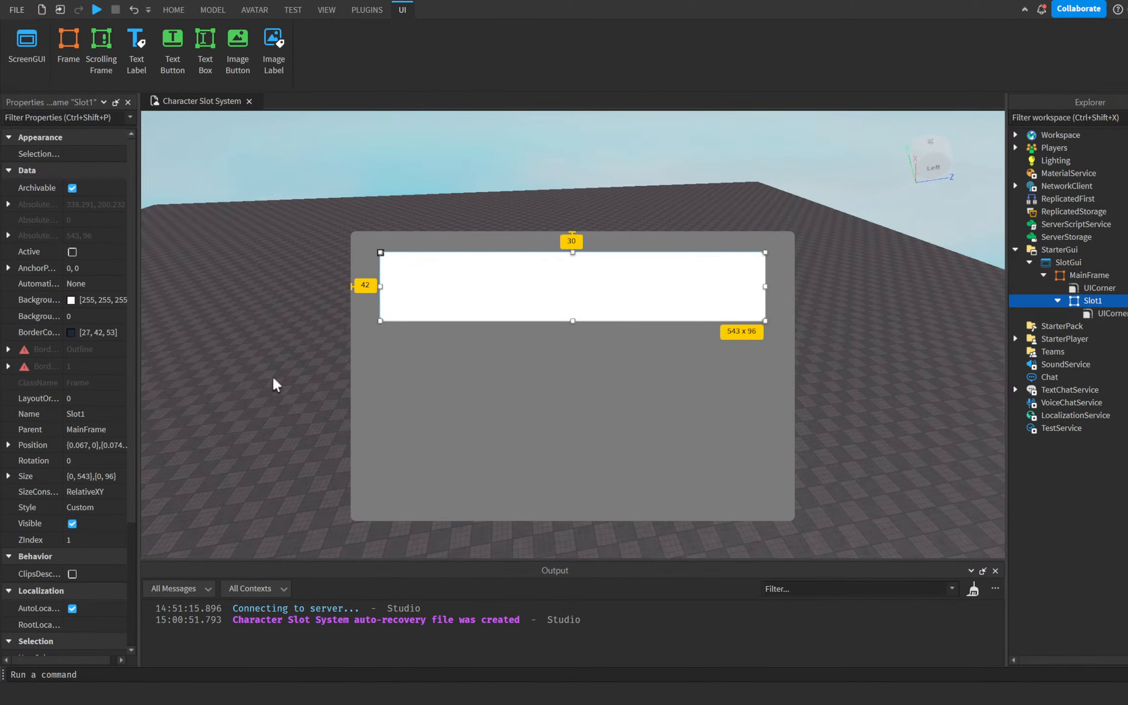
pyautogui.click(1071, 275)
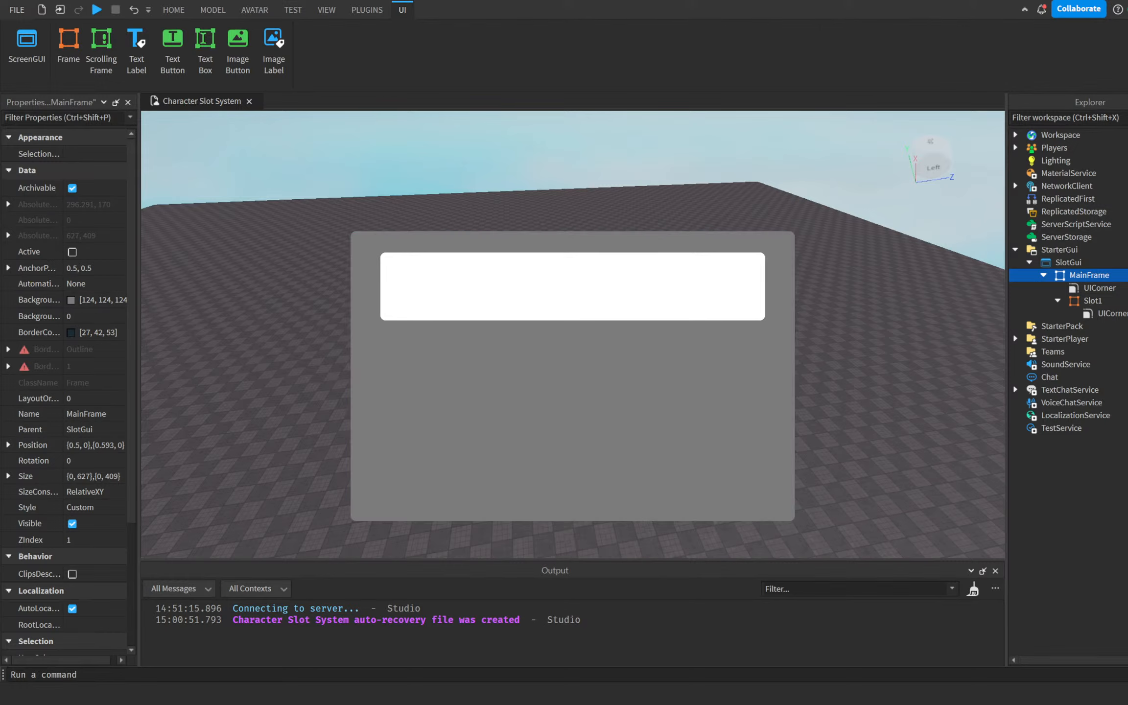
# Insert a TextLabel in Slot1, sized about 171 x 33 pixels and placed in the slot's lower-left corner
pyautogui.click(1079, 302)
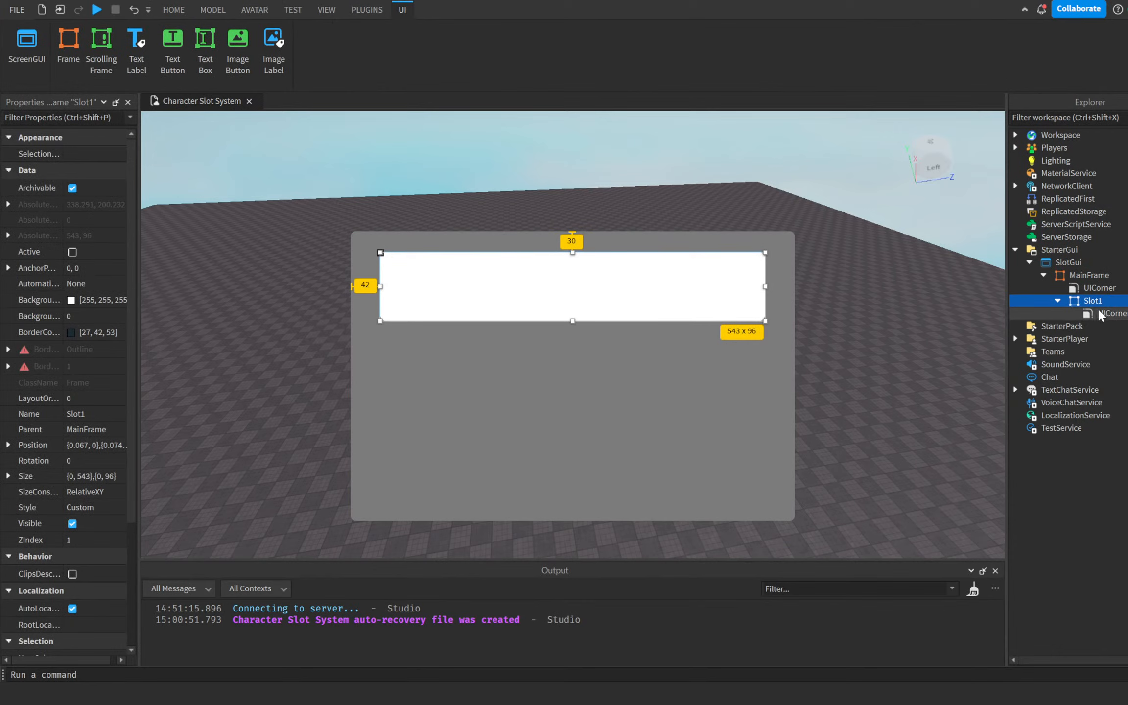
pyautogui.click(1076, 361)
pyautogui.moveTo(475, 270); pyautogui.dragTo(502, 297)
pyautogui.doubleClick(463, 308)
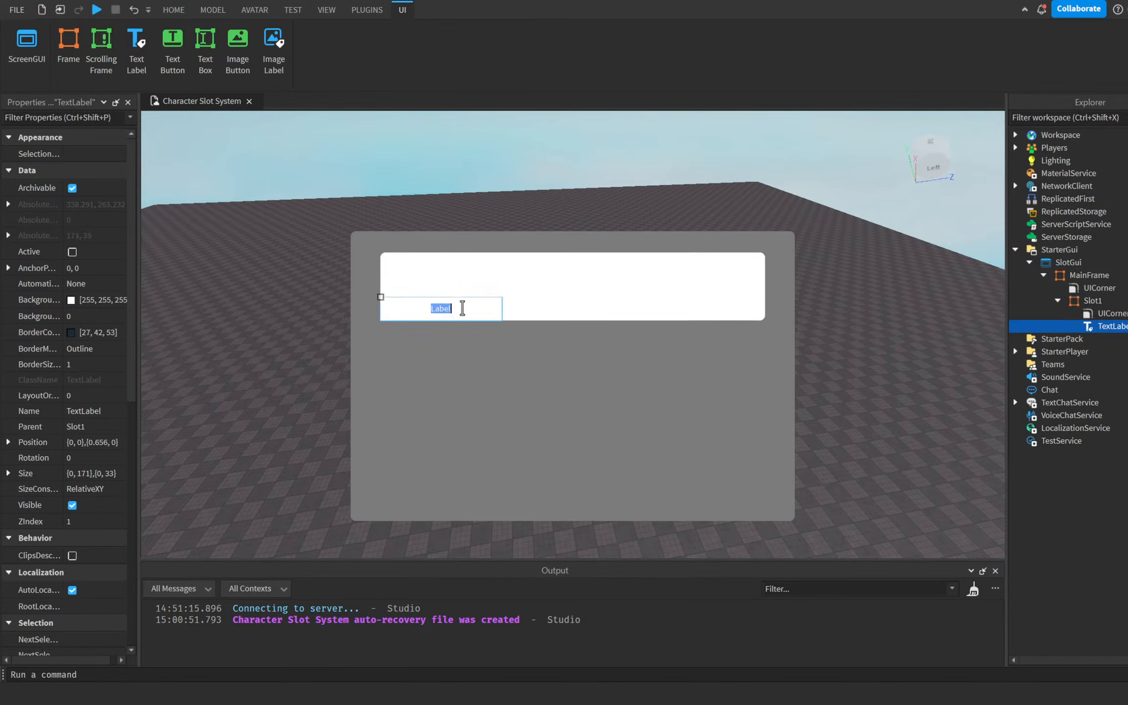
# Enable TextScaled and RichText for the TextLabel in Slot1
pyautogui.click(73, 118)
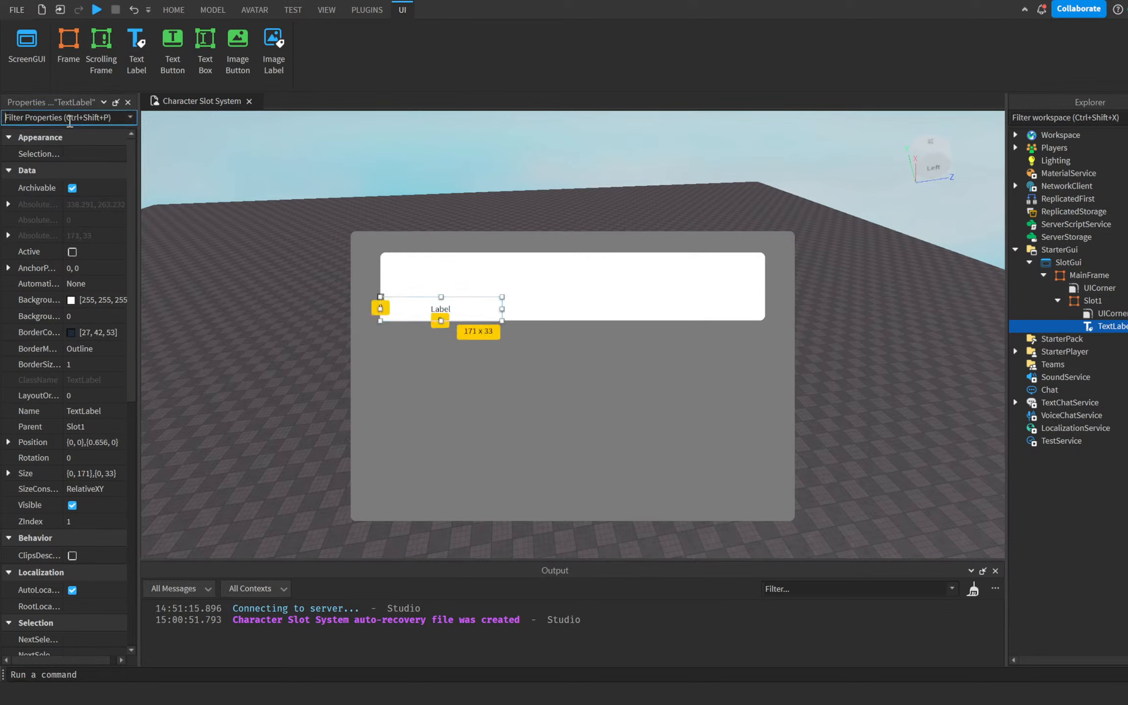
pyautogui.write('sca')
pyautogui.click(78, 155)
pyautogui.doubleClick(44, 118)
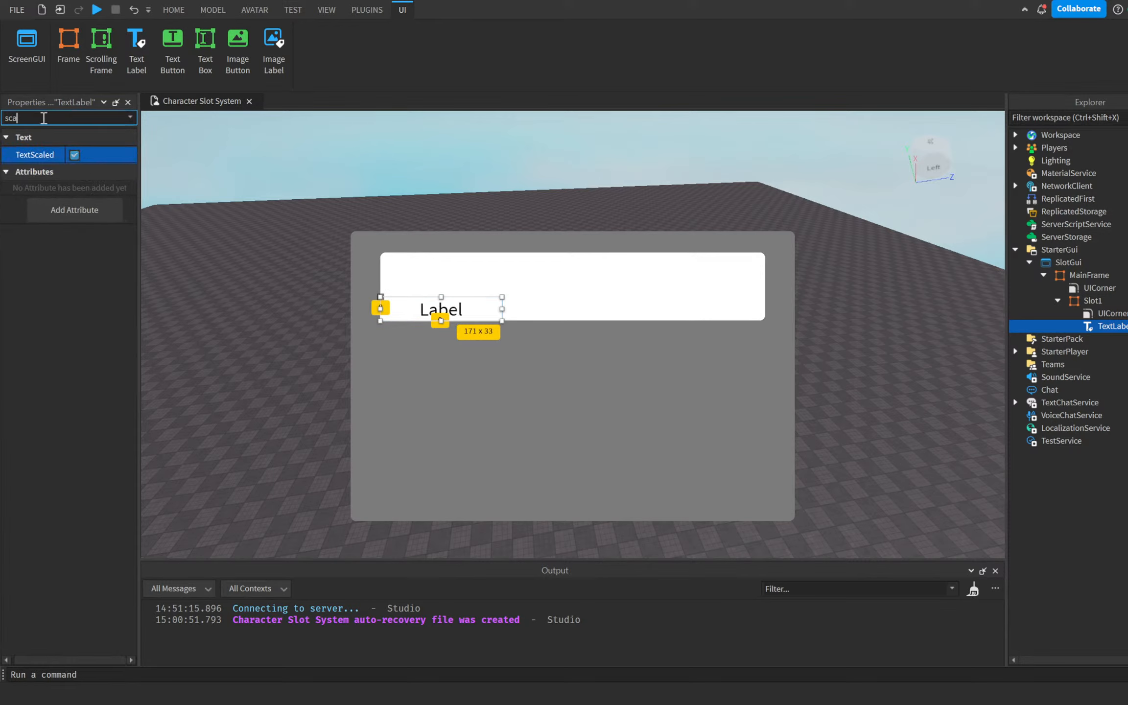
pyautogui.write('ric')
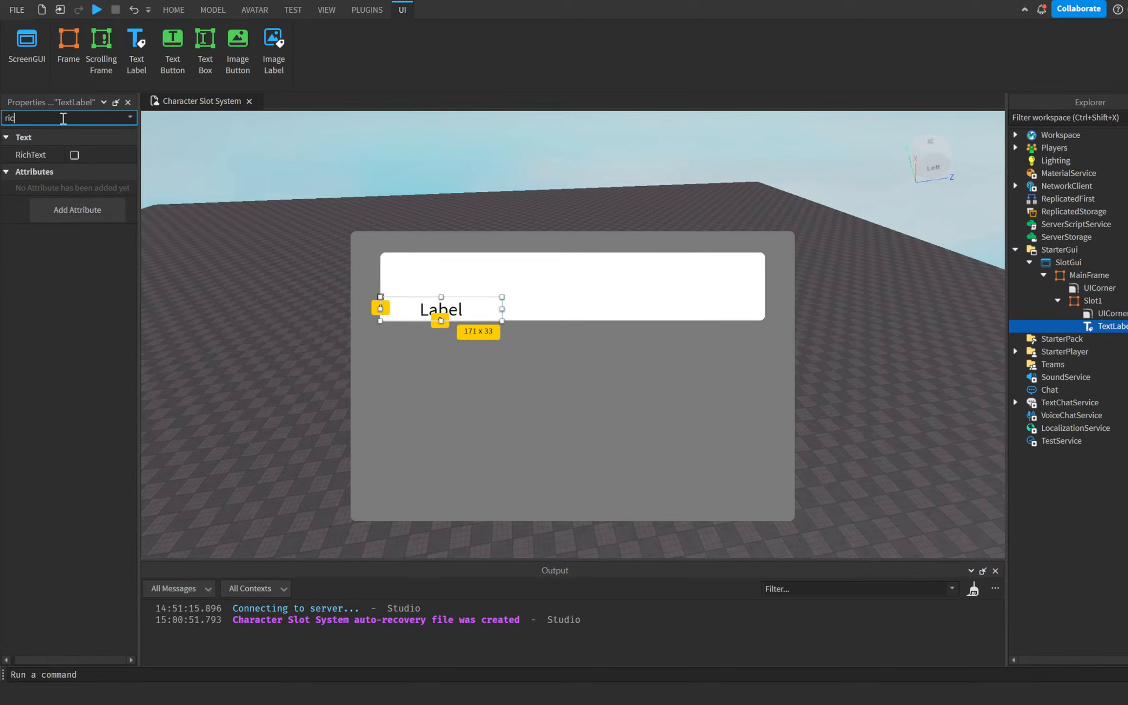
pyautogui.click(75, 155)
pyautogui.doubleClick(83, 118)
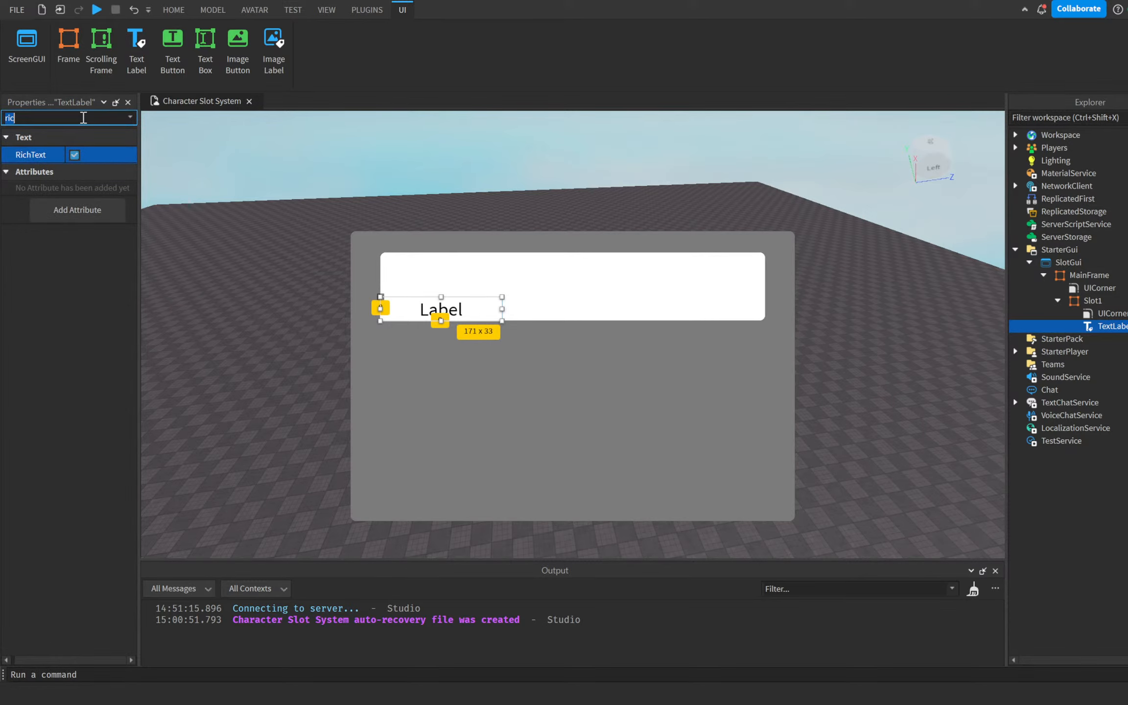
pyautogui.press('BackSpace')
pyautogui.click(275, 396)
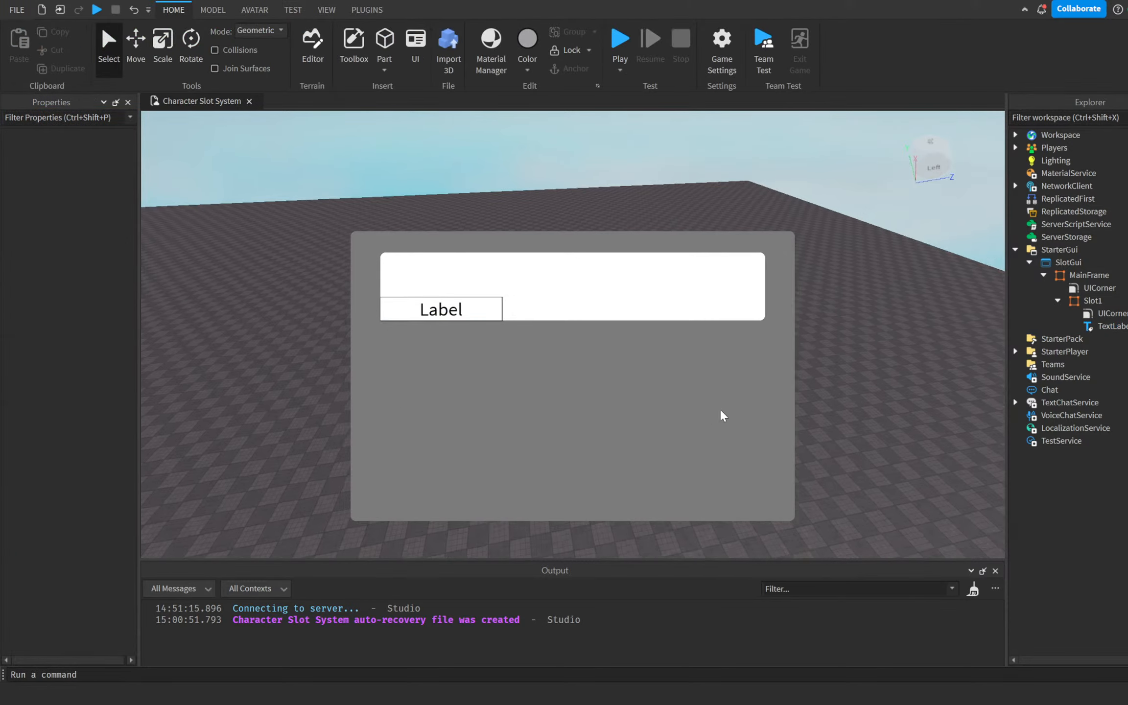
# Replace the text of the label in Slot1 with "Lvl:"
pyautogui.click(1076, 339)
pyautogui.click(1101, 326)
pyautogui.doubleClick(487, 313)
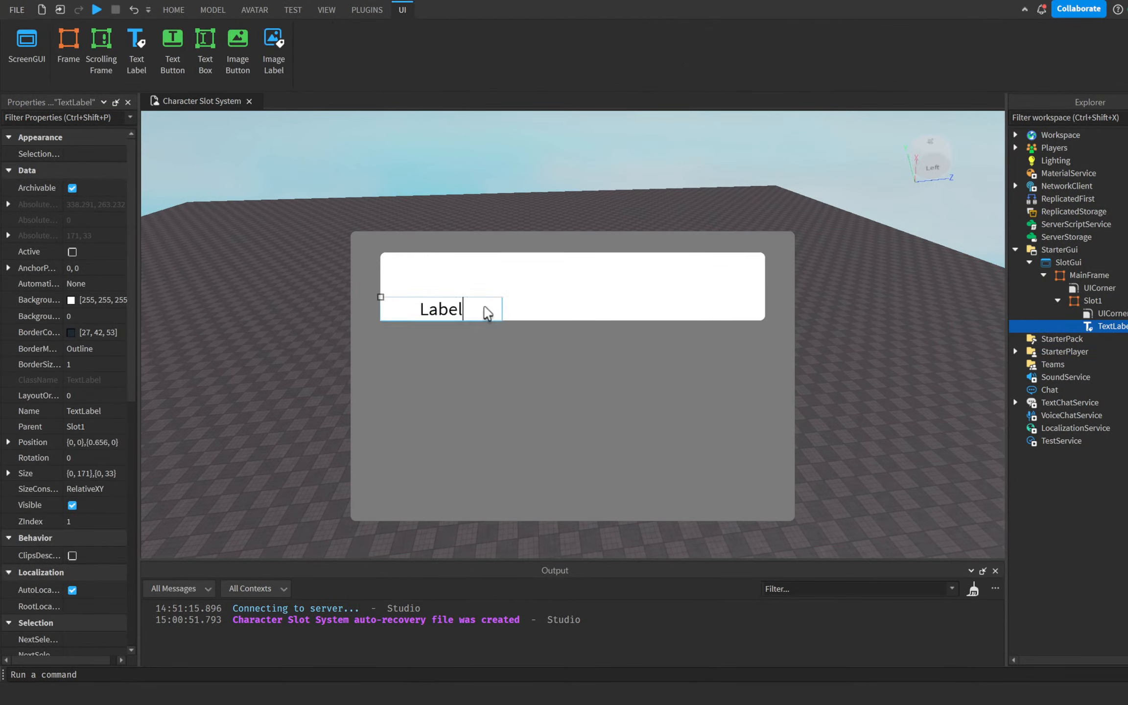
pyautogui.hotkey('ctrl', 'a')
pyautogui.press('BackSpace')
pyautogui.write('Lv;')
pyautogui.press('BackSpace')
pyautogui.write('l:')
pyautogui.click(809, 324)
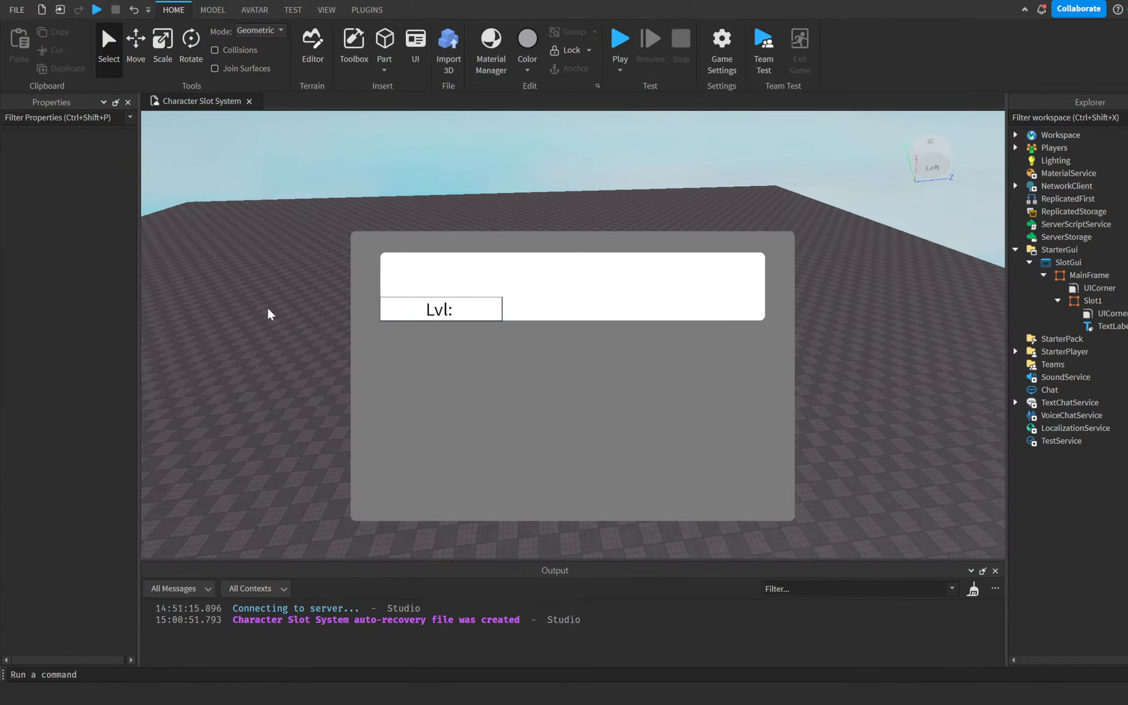
# Add a UICorner to the "Lvl:" label so that its corners are rounded
pyautogui.click(1094, 326)
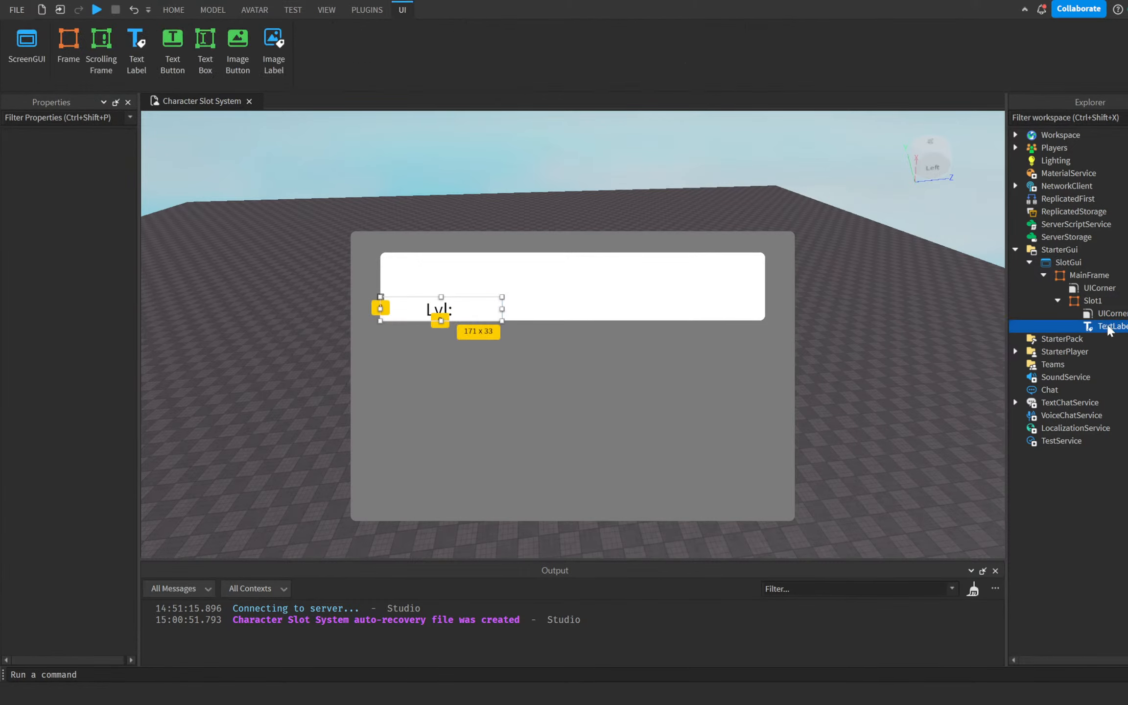
pyautogui.click(1087, 341)
pyautogui.click(978, 390)
pyautogui.click(1101, 326)
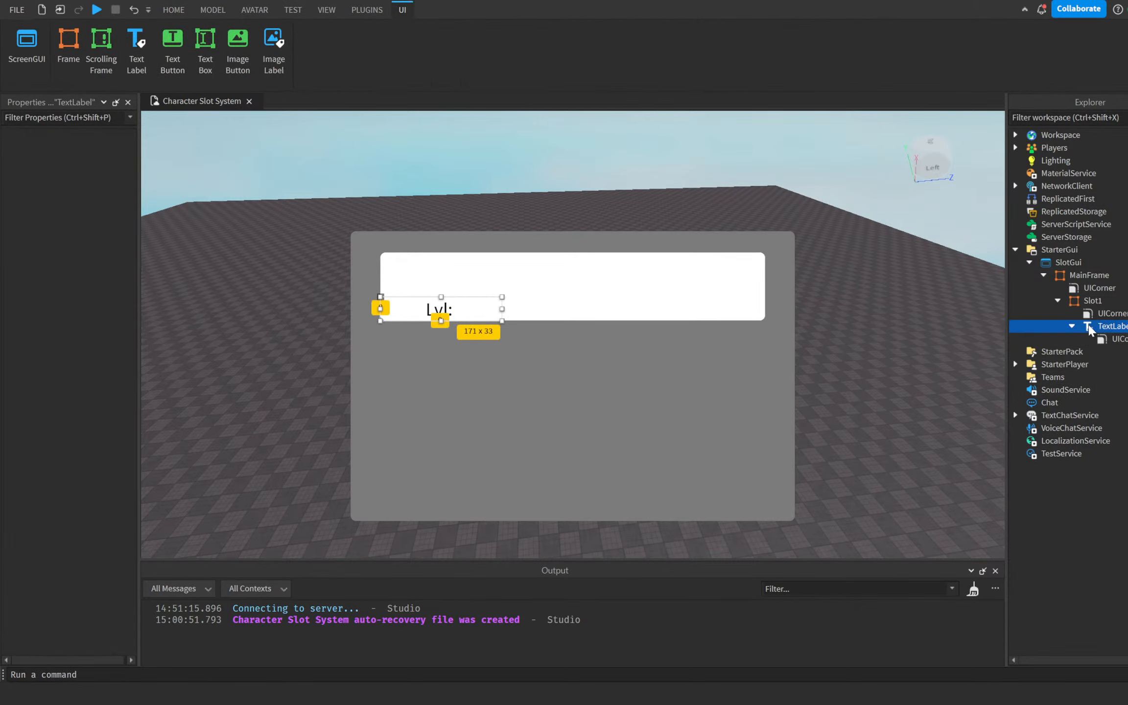
pyautogui.click(1107, 313)
pyautogui.click(1105, 327)
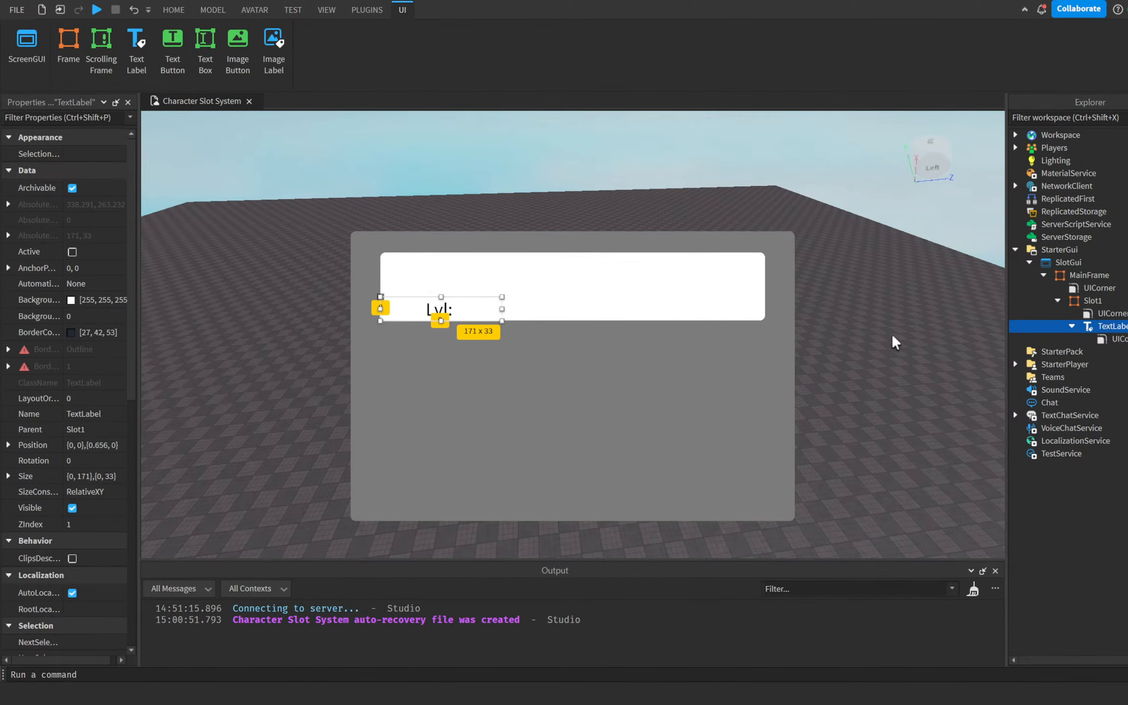
# Change Slot1's background colour to a dark green of about 81, 115, 53
pyautogui.click(1092, 300)
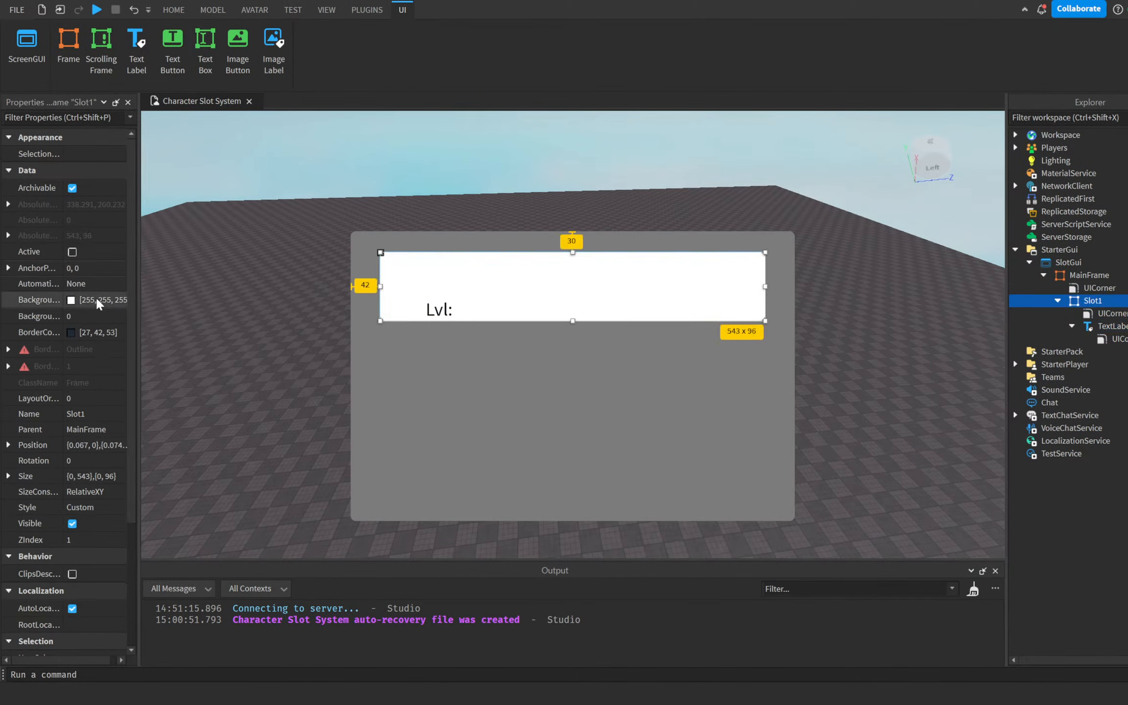
pyautogui.click(78, 300)
pyautogui.moveTo(771, 325); pyautogui.dragTo(769, 303)
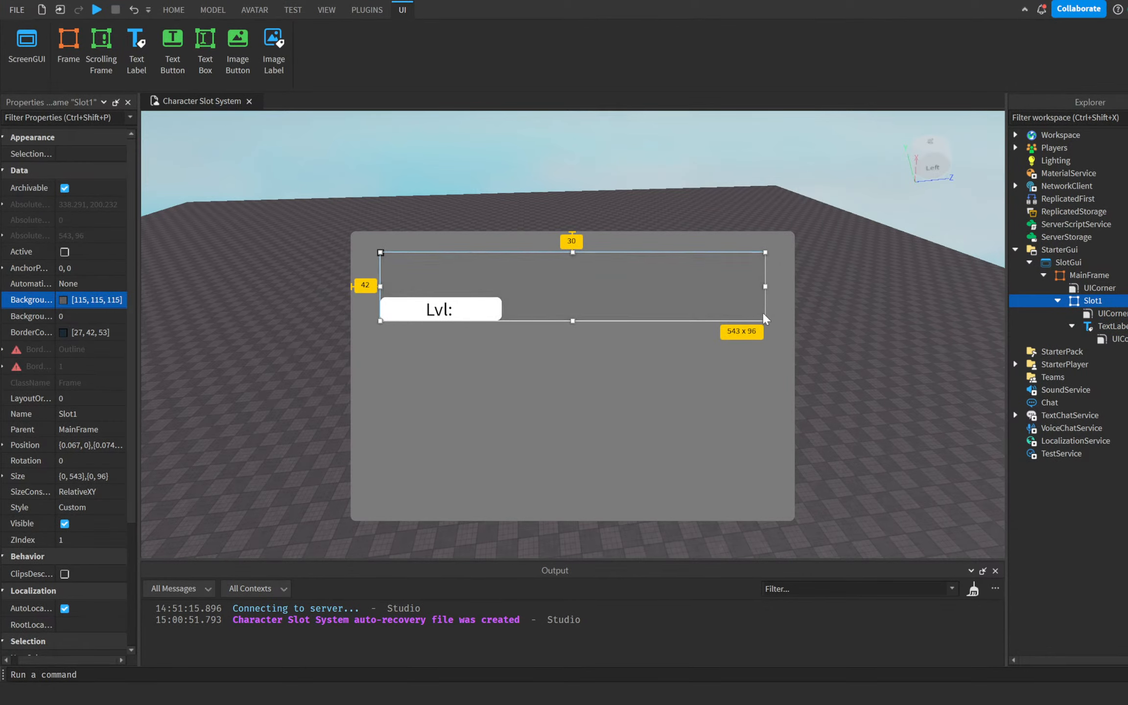
pyautogui.click(703, 269)
pyautogui.moveTo(704, 273); pyautogui.dragTo(711, 296)
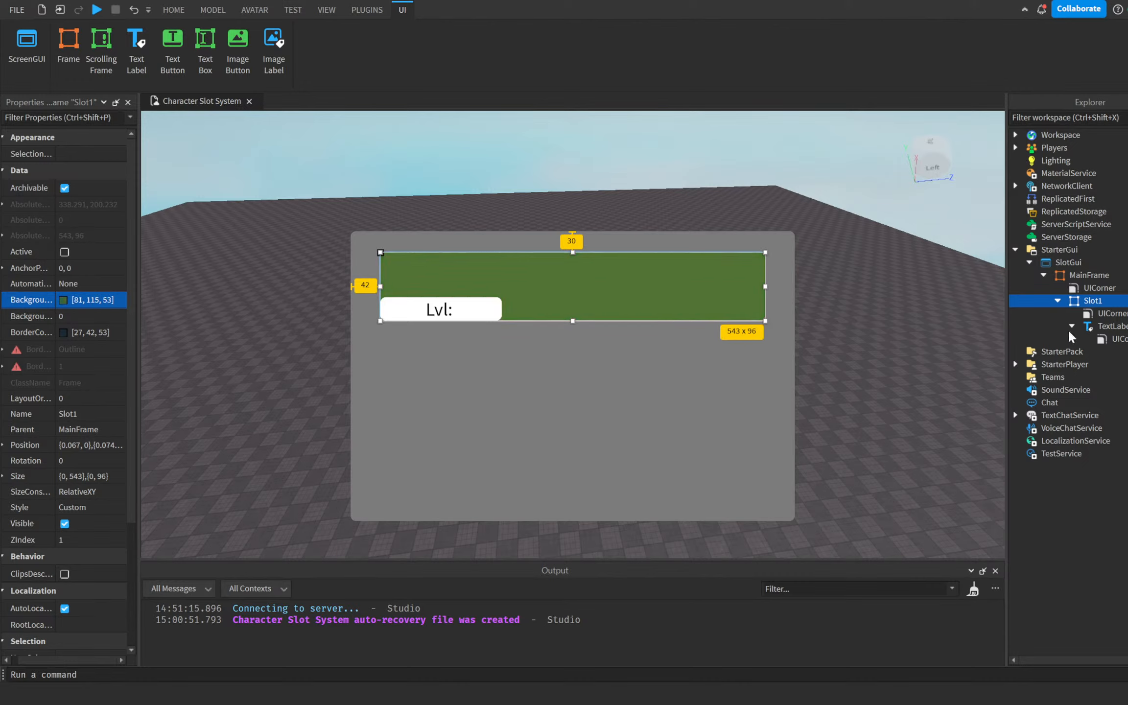
pyautogui.click(918, 400)
pyautogui.moveTo(916, 401); pyautogui.dragTo(914, 398, button='right')
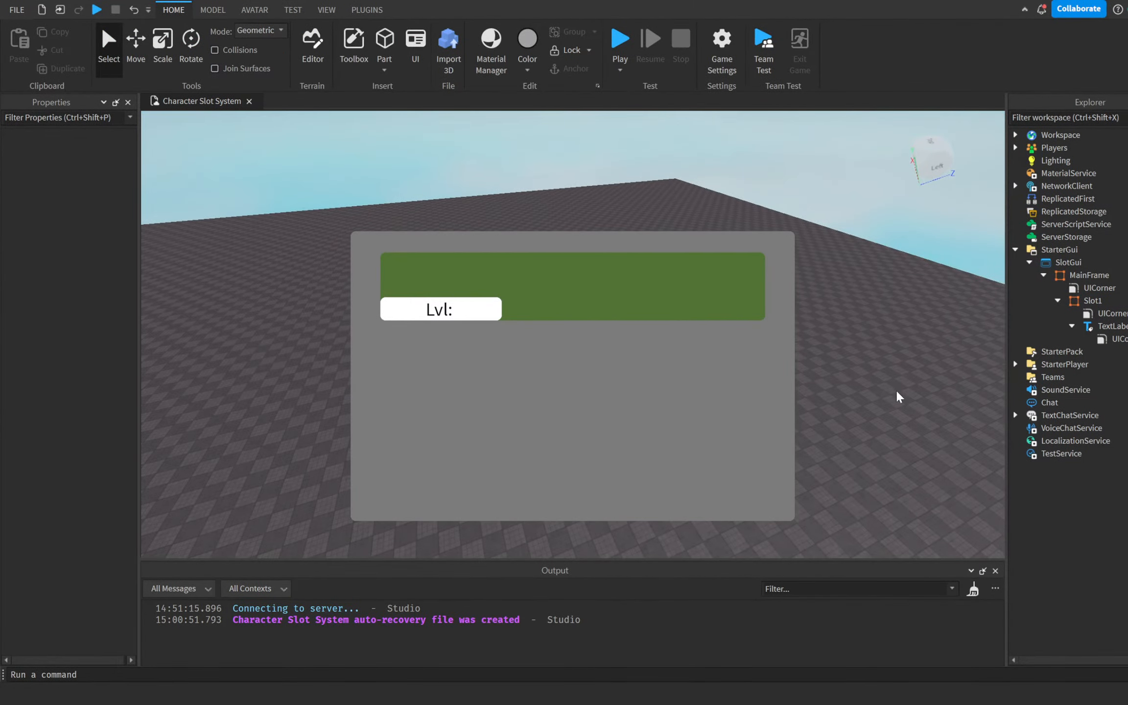
# Set the background transparency of the "Lvl:" label to about 0.55
pyautogui.click(1108, 338)
pyautogui.click(1107, 327)
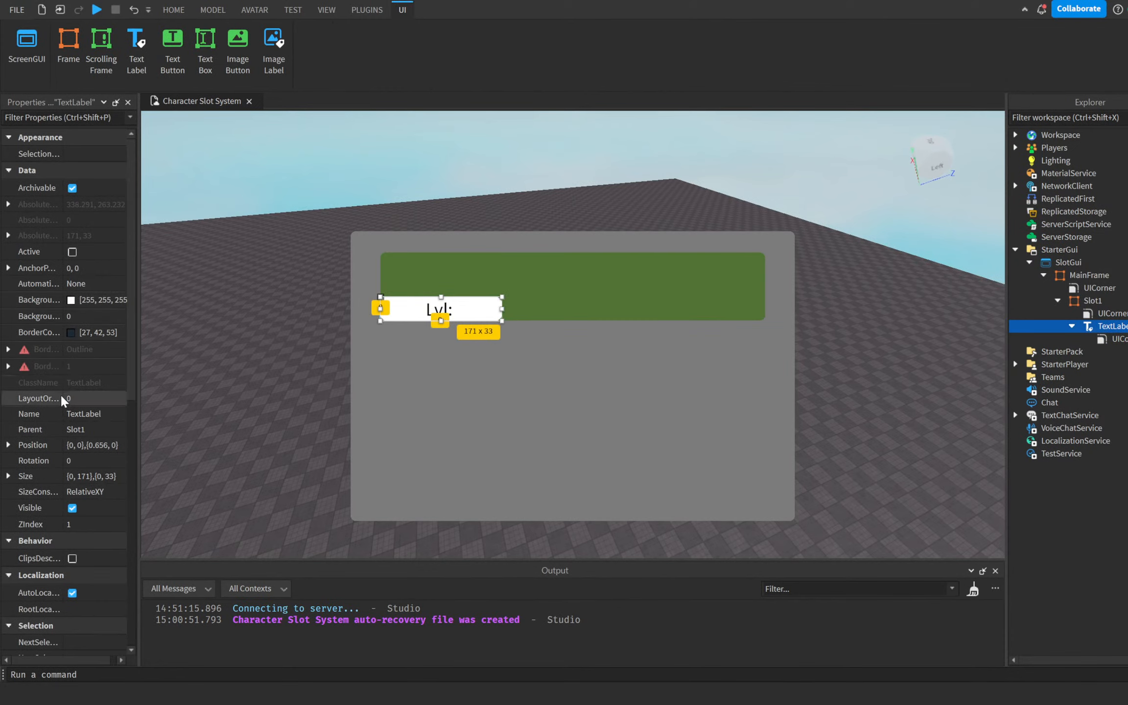
pyautogui.click(113, 318)
pyautogui.moveTo(113, 323); pyautogui.dragTo(115, 325)
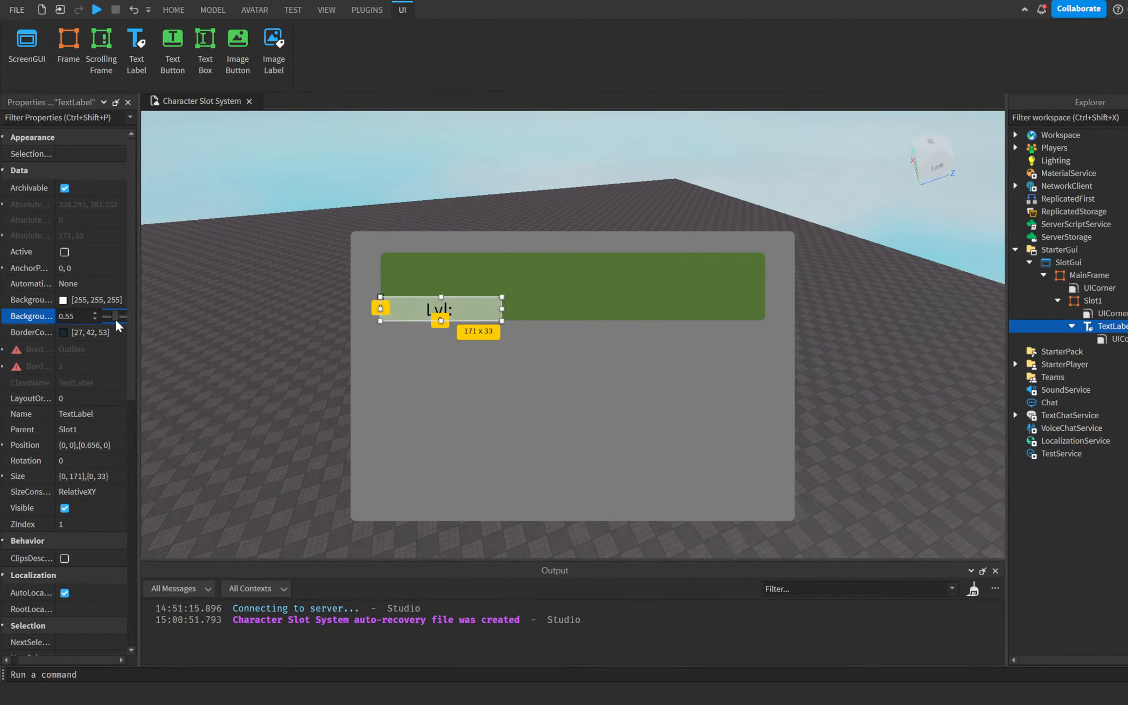
pyautogui.click(294, 355)
pyautogui.scroll(-3, 294, 355)
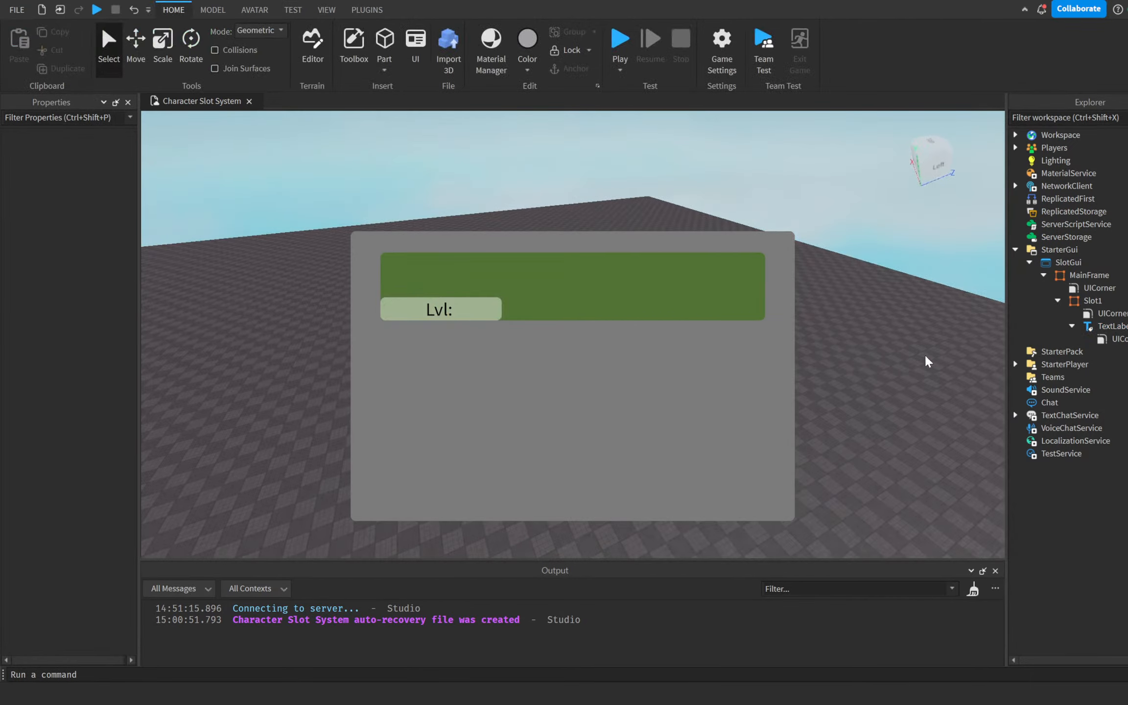
# Set the font of the "Lvl:" label to Bangers
pyautogui.click(1102, 326)
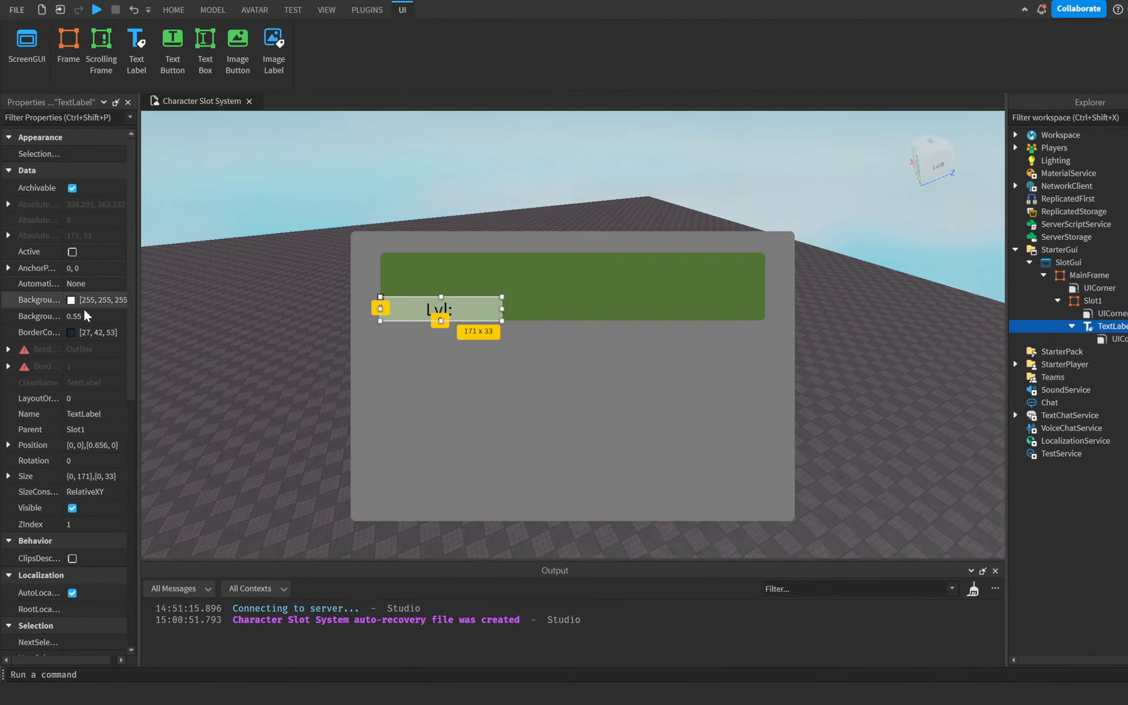
pyautogui.scroll(-10, 61, 313)
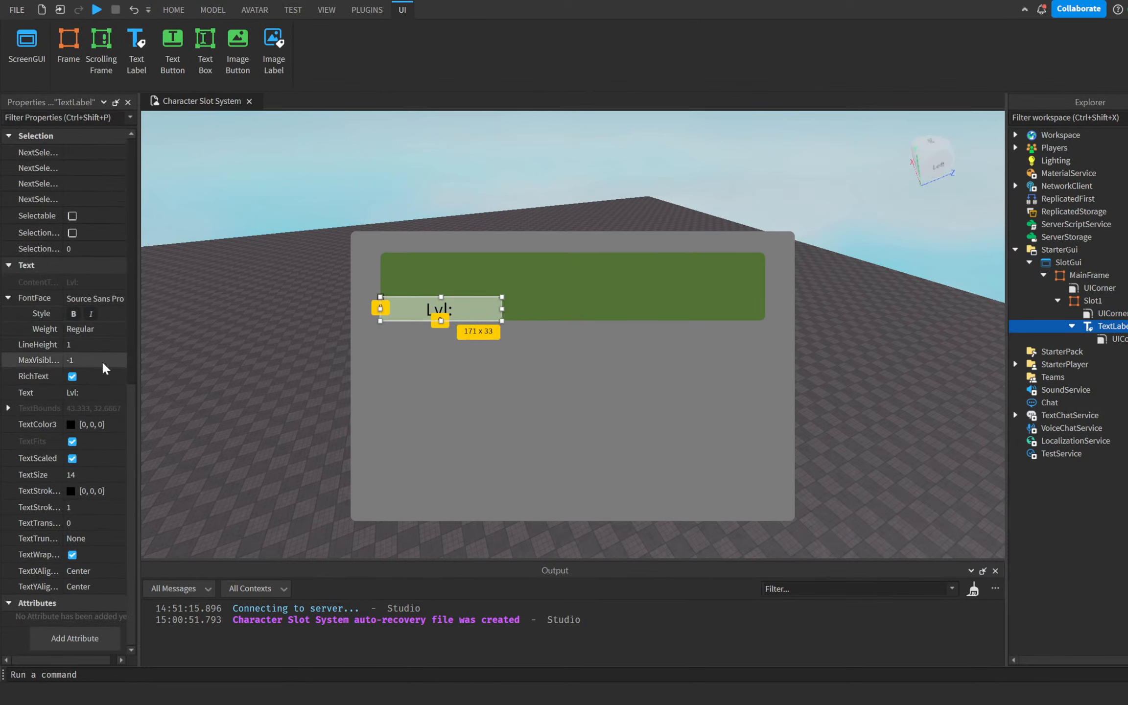
pyautogui.click(105, 300)
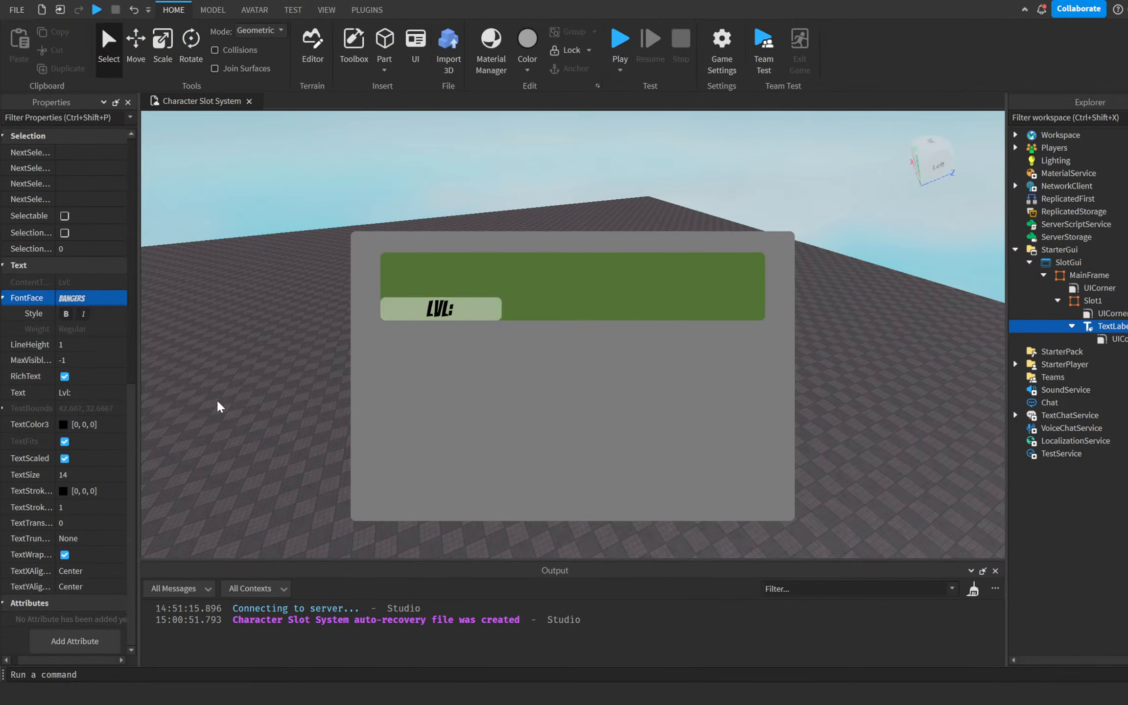
pyautogui.moveTo(221, 403); pyautogui.dragTo(260, 408, button='right')
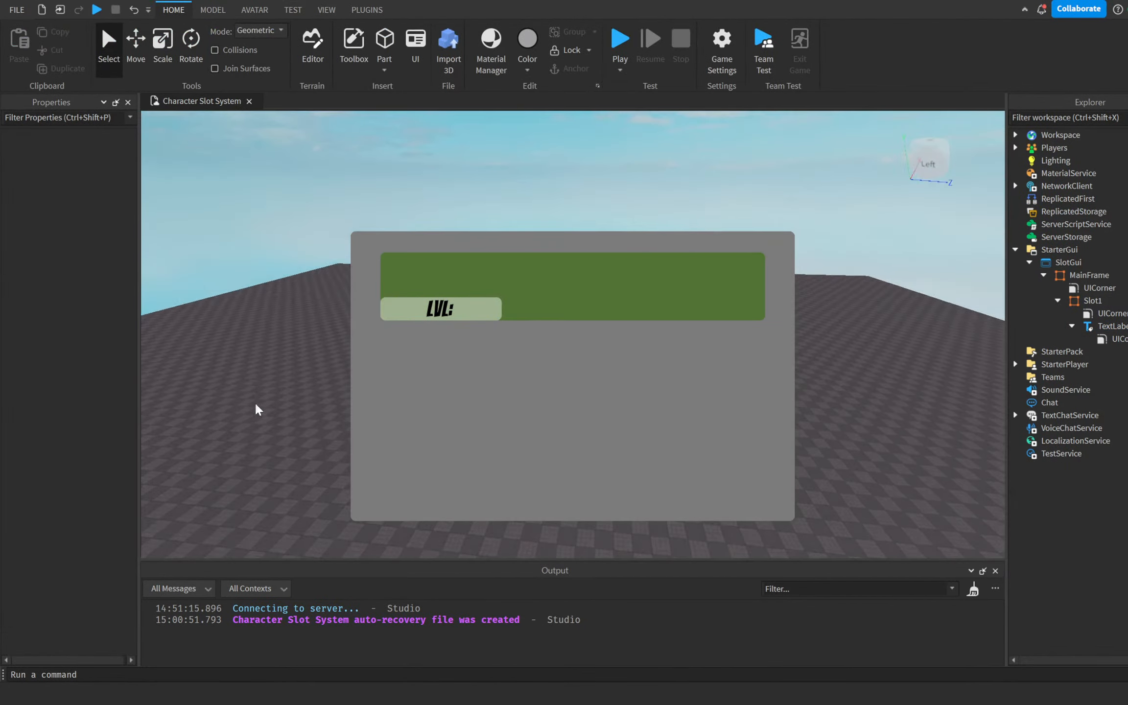
# Change the font of the "Lvl:" label to a bold, rounded typeface
pyautogui.click(1105, 326)
pyautogui.scroll(-10, 110, 352)
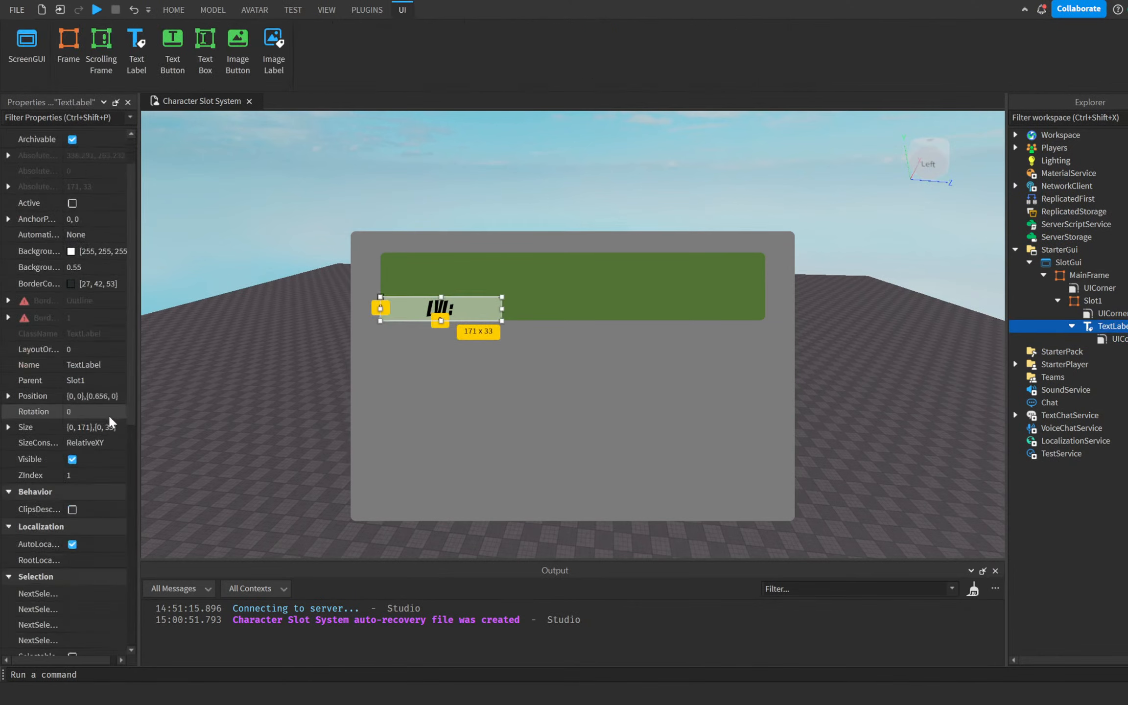
pyautogui.click(89, 300)
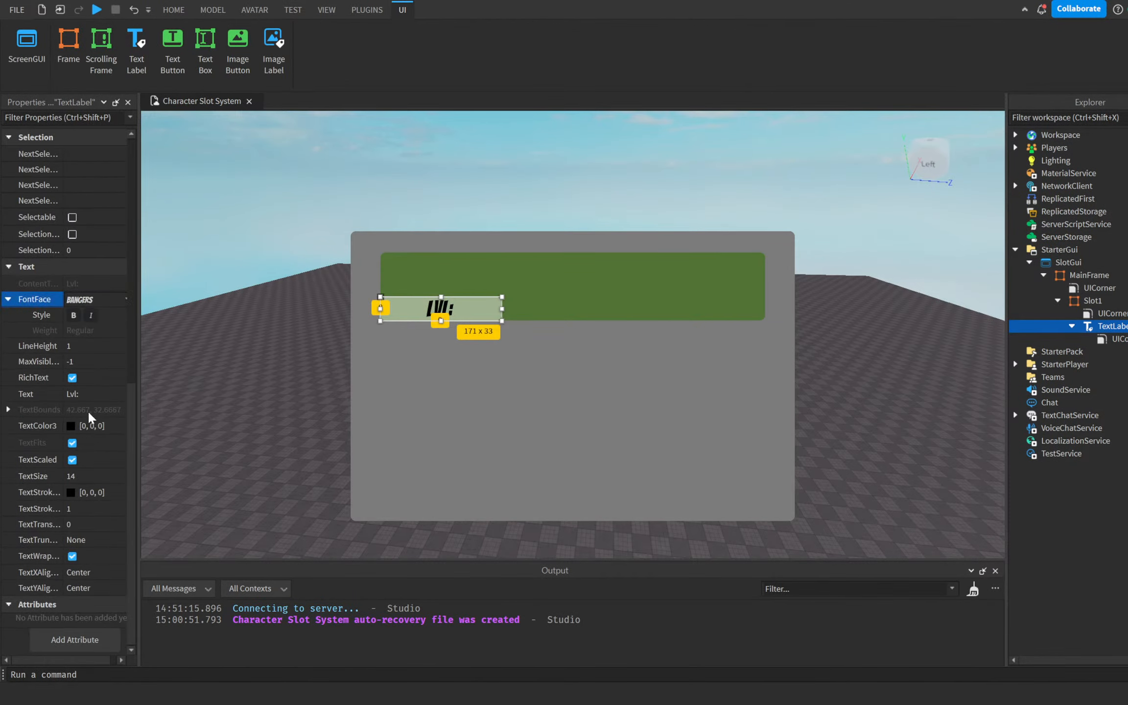
pyautogui.click(92, 422)
pyautogui.click(224, 455)
pyautogui.moveTo(224, 456); pyautogui.dragTo(228, 456, button='right')
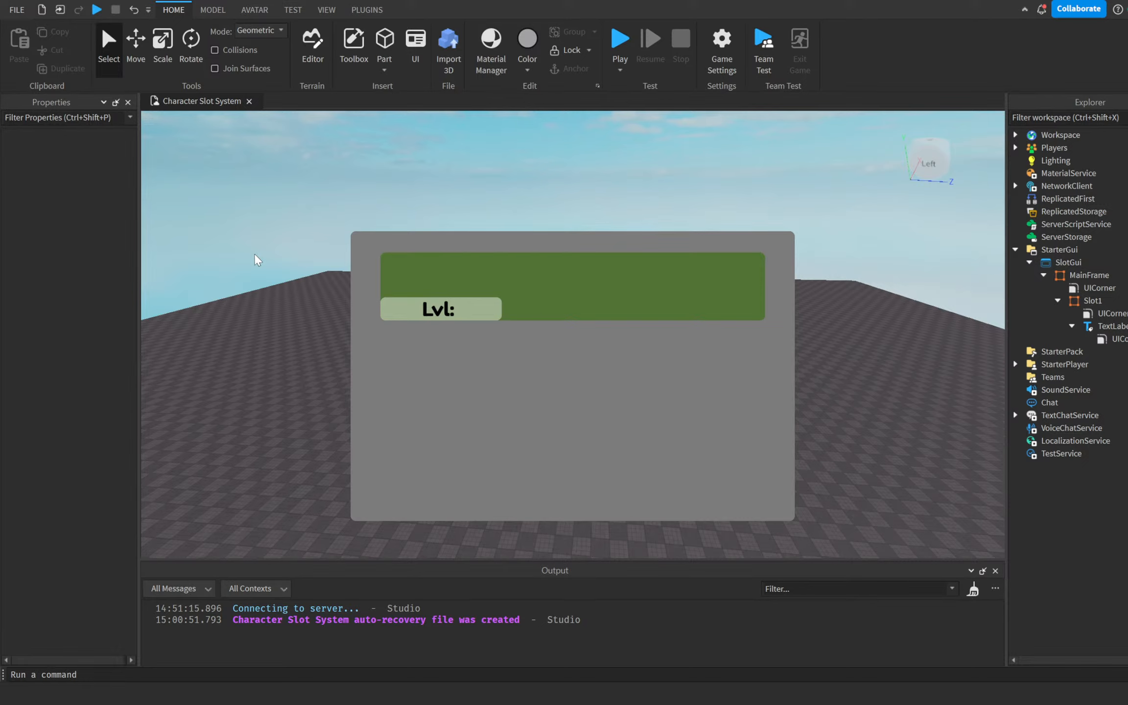
pyautogui.click(1092, 300)
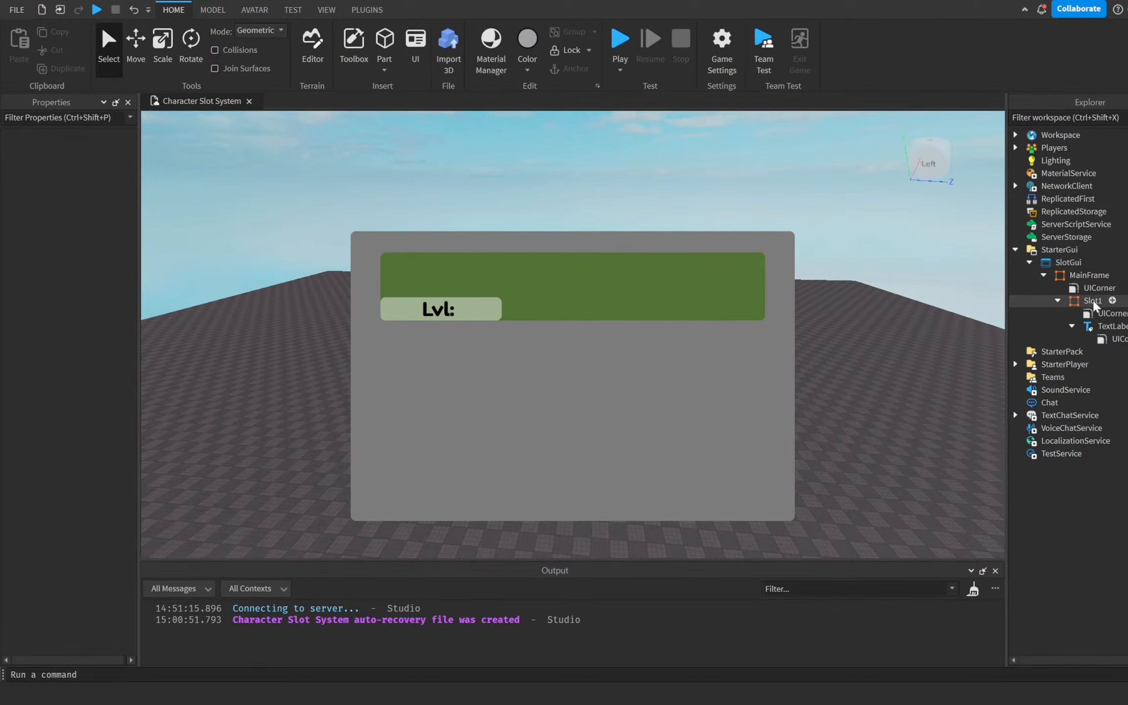
pyautogui.click(860, 306)
pyautogui.moveTo(860, 306); pyautogui.dragTo(860, 307, button='right')
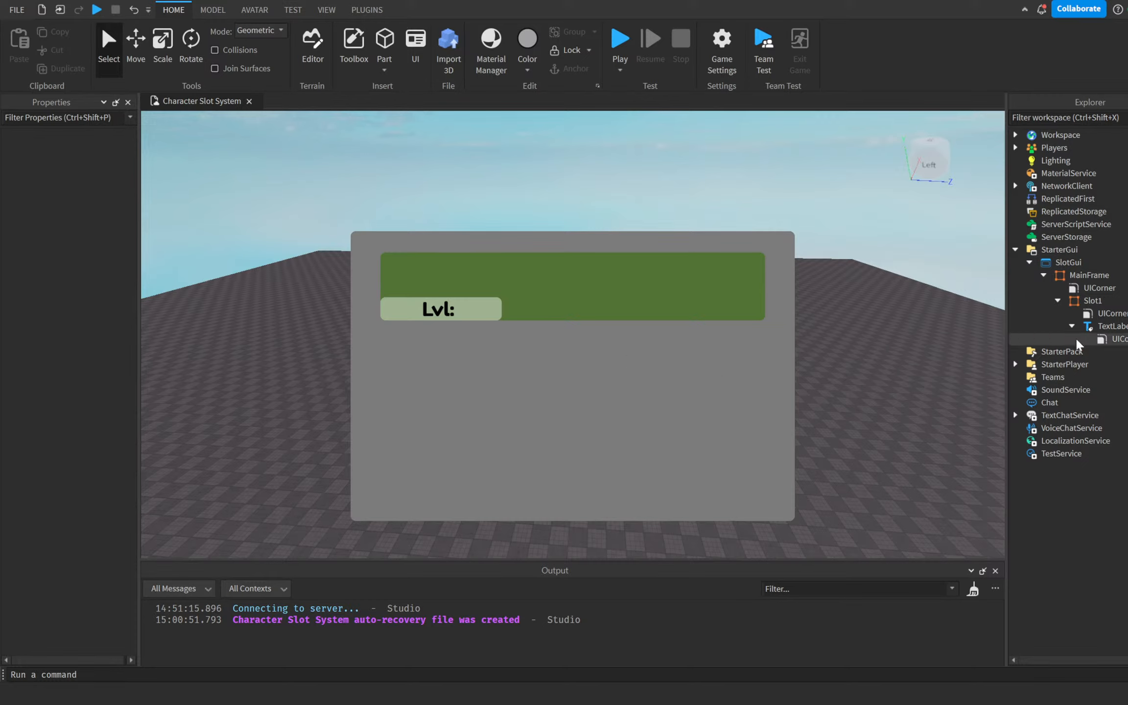
# Rename the "Lvl:" text label inside Slot1 as LevelClass
pyautogui.click(1109, 327)
pyautogui.doubleClick(1109, 326)
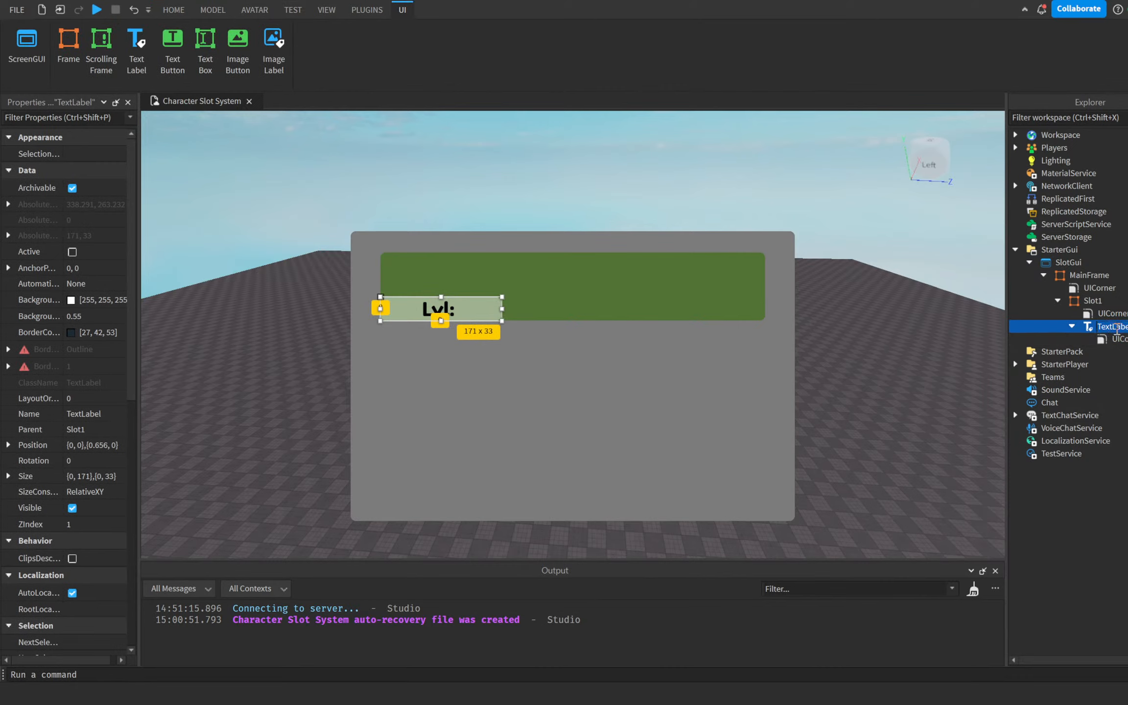
pyautogui.write('LevelClass')
pyautogui.press('Return')
pyautogui.click(869, 374)
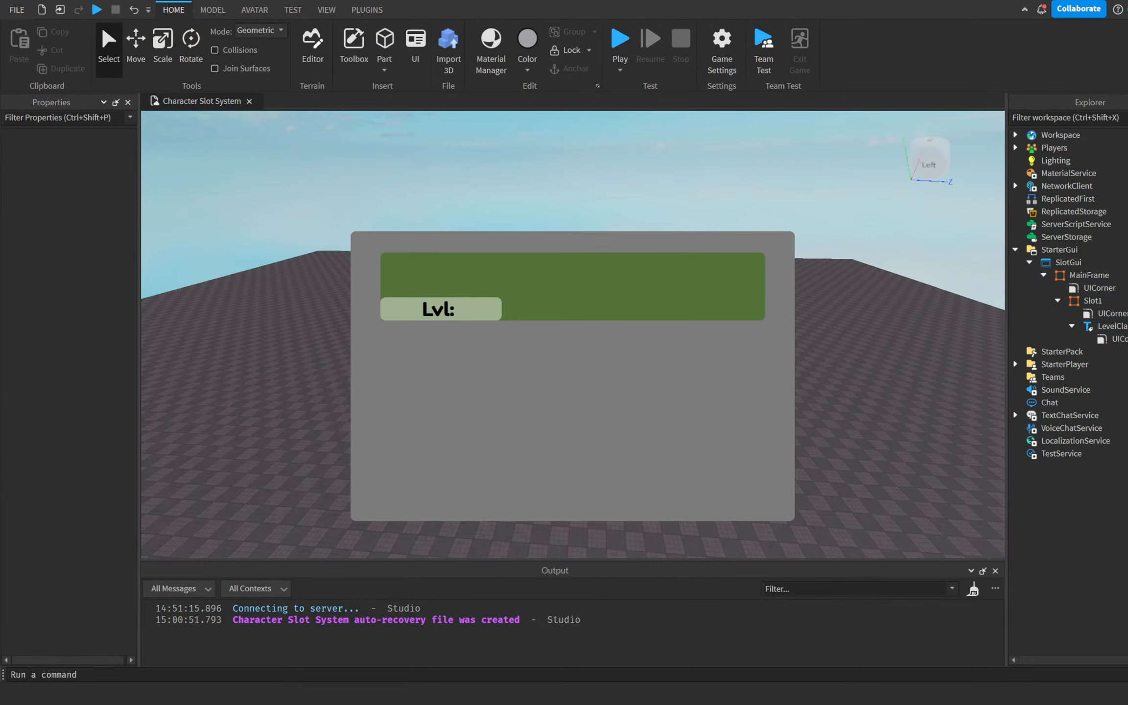
pyautogui.click(1094, 327)
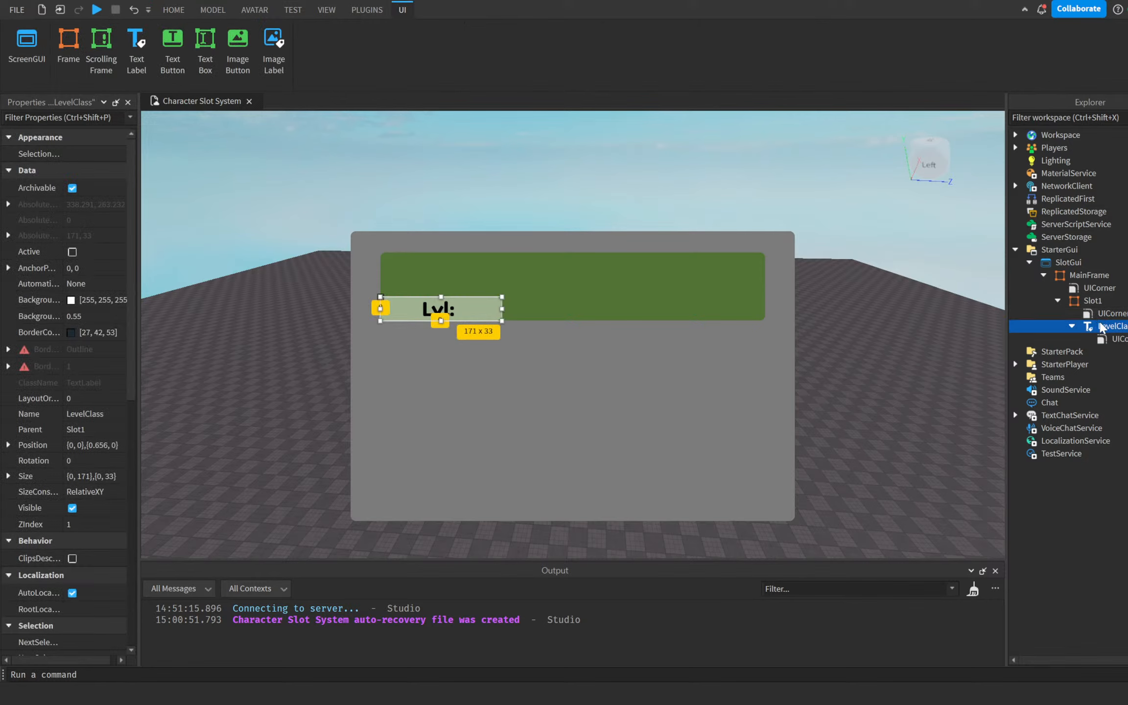
pyautogui.click(1097, 312)
pyautogui.click(1093, 301)
pyautogui.click(136, 49)
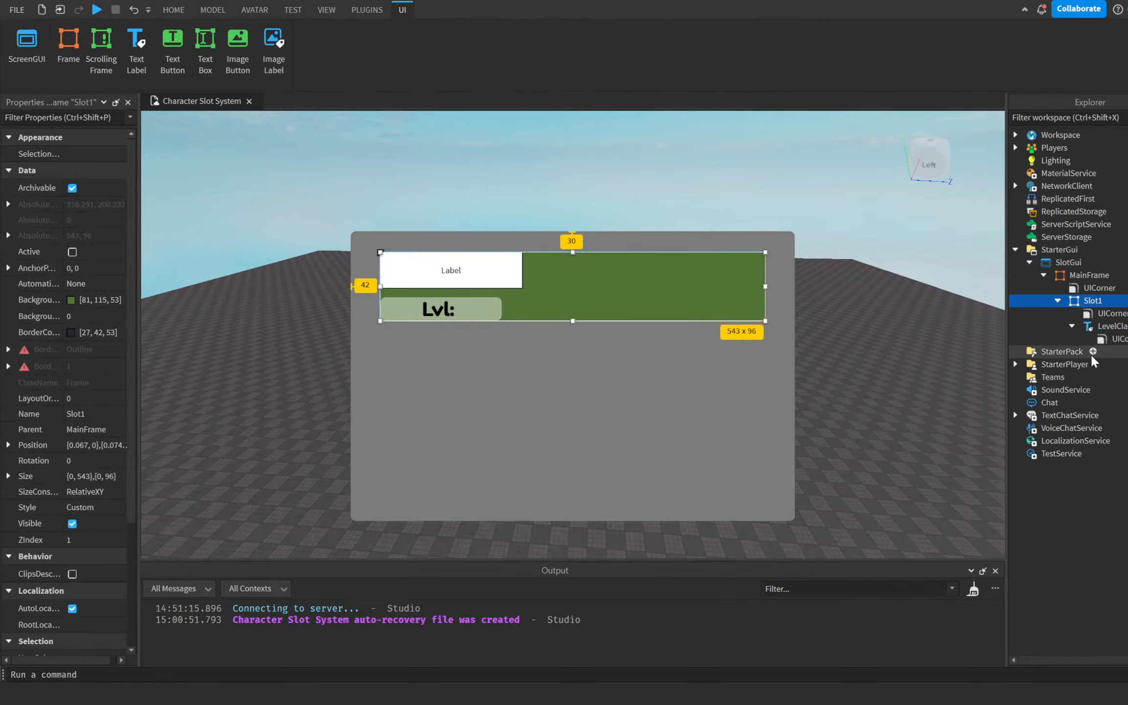
pyautogui.click(499, 280)
pyautogui.press('Delete')
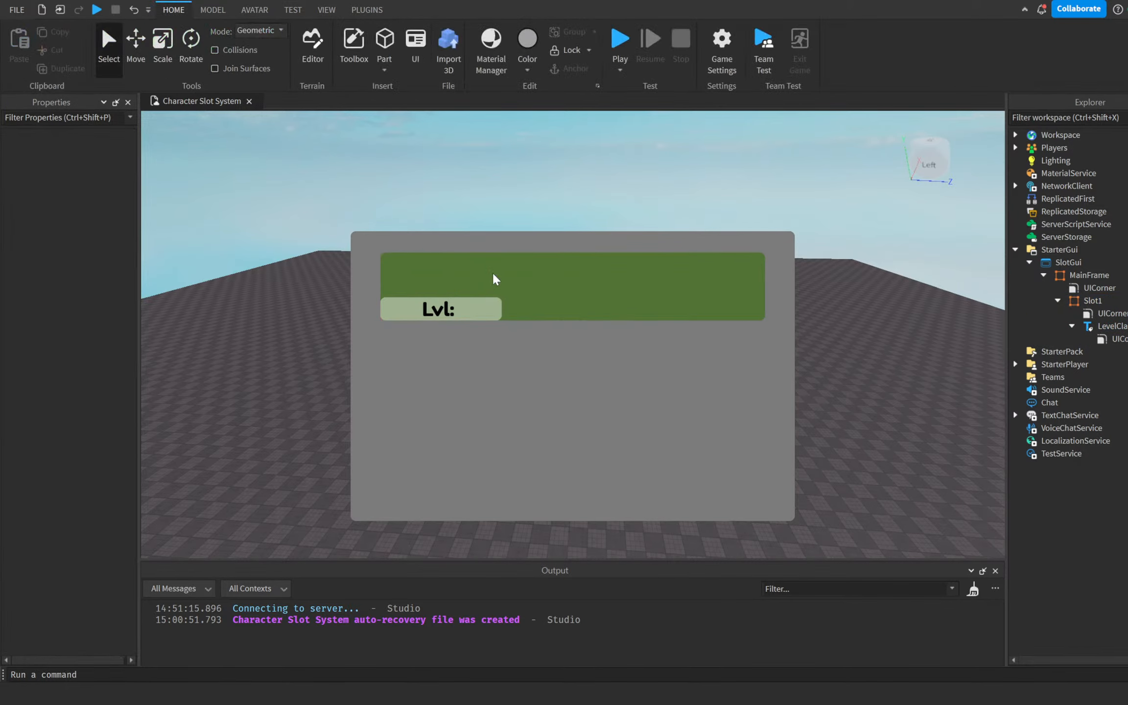
# Duplicate the LevelClass label and place the copy in the upper-left corner of the green Slot1 frame
pyautogui.click(1105, 326)
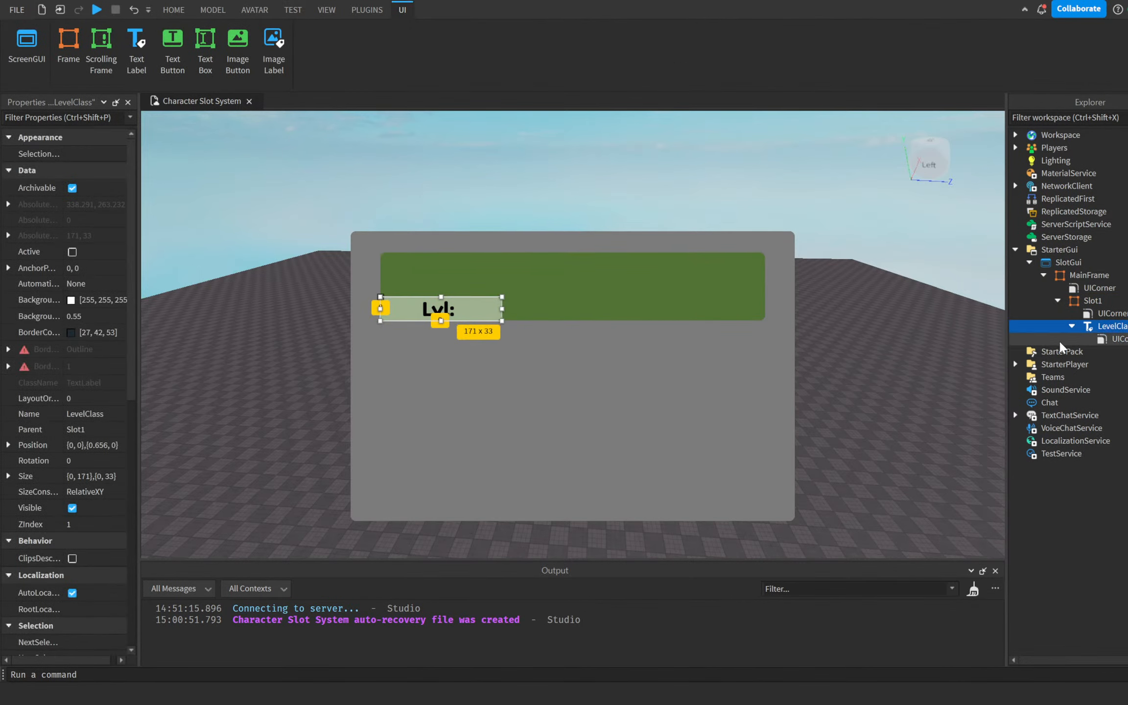
pyautogui.hotkey('ctrl', 'd')
pyautogui.moveTo(455, 309); pyautogui.dragTo(457, 265)
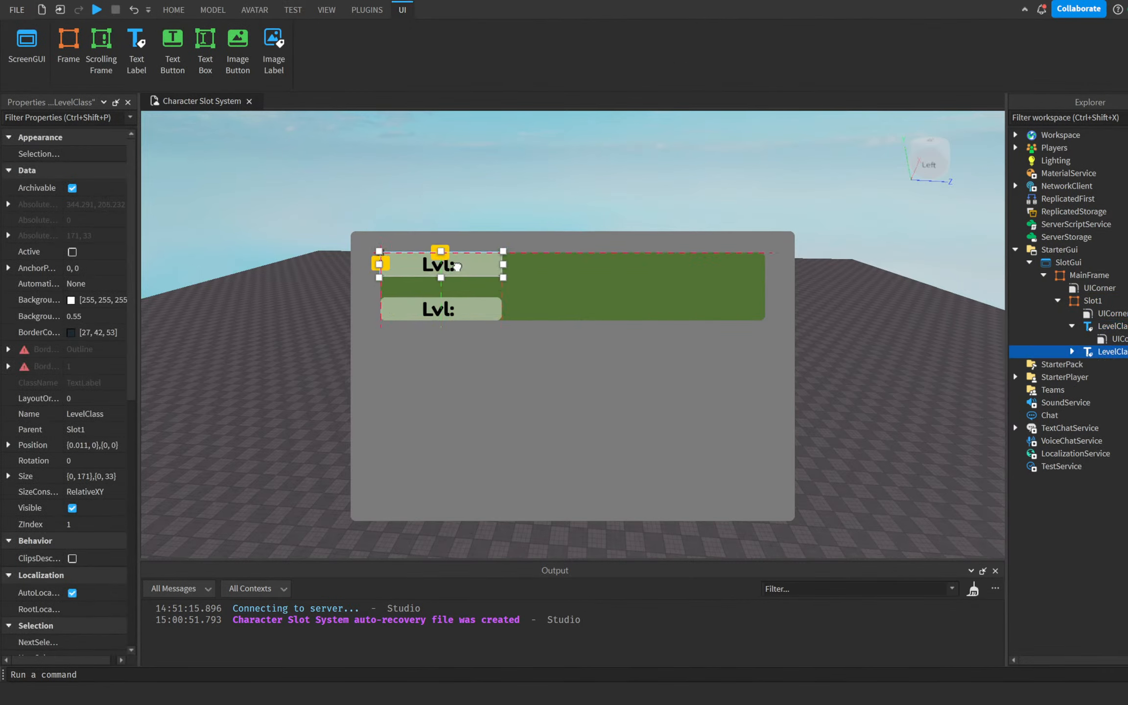
# Change the text of the duplicated upper label to "Name"
pyautogui.doubleClick(458, 269)
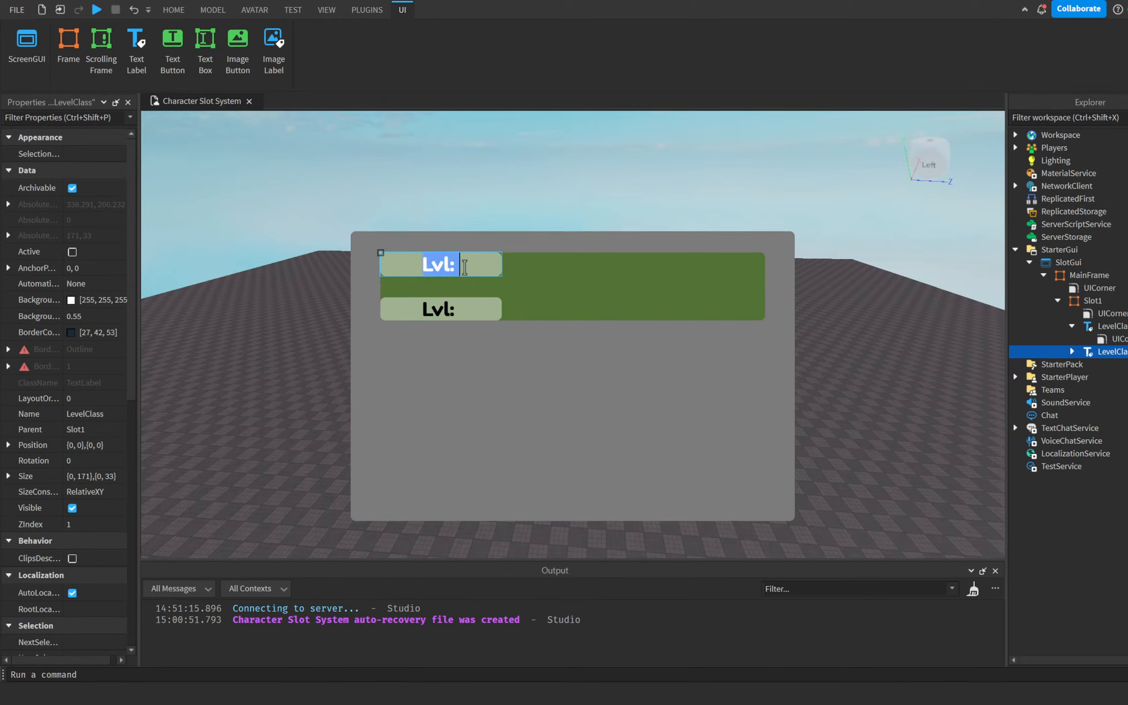
pyautogui.write('L')
pyautogui.press('BackSpace')
pyautogui.write('Name')
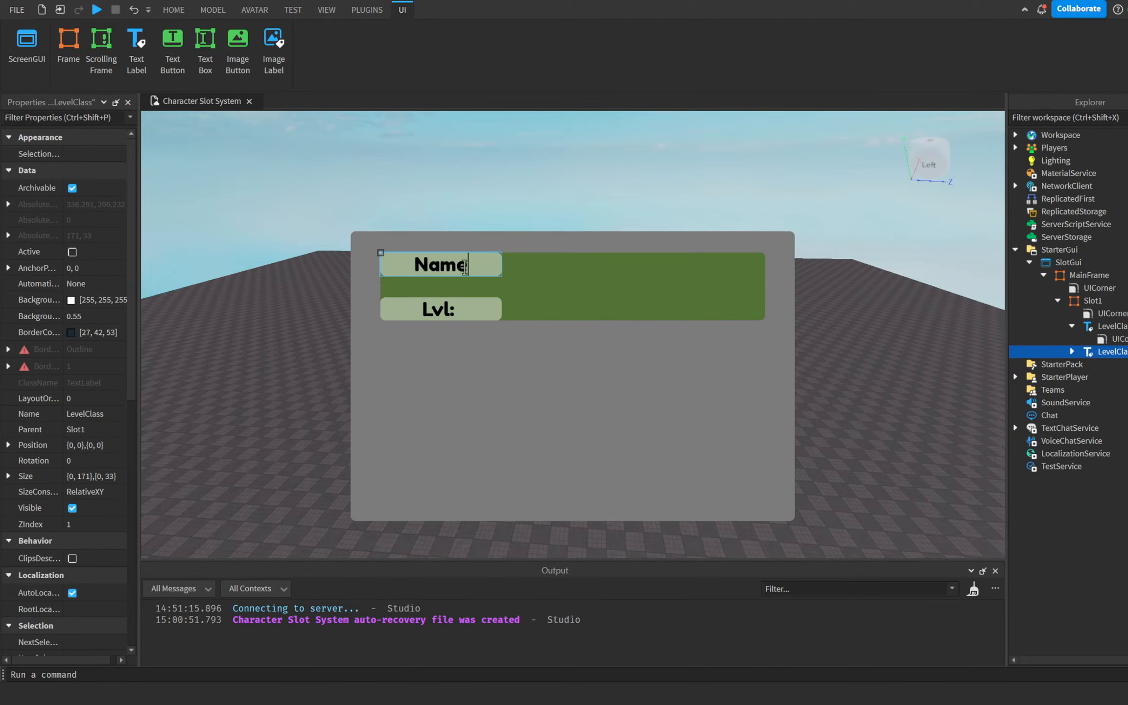
pyautogui.press('BackSpace')
pyautogui.write('e')
pyautogui.click(303, 365)
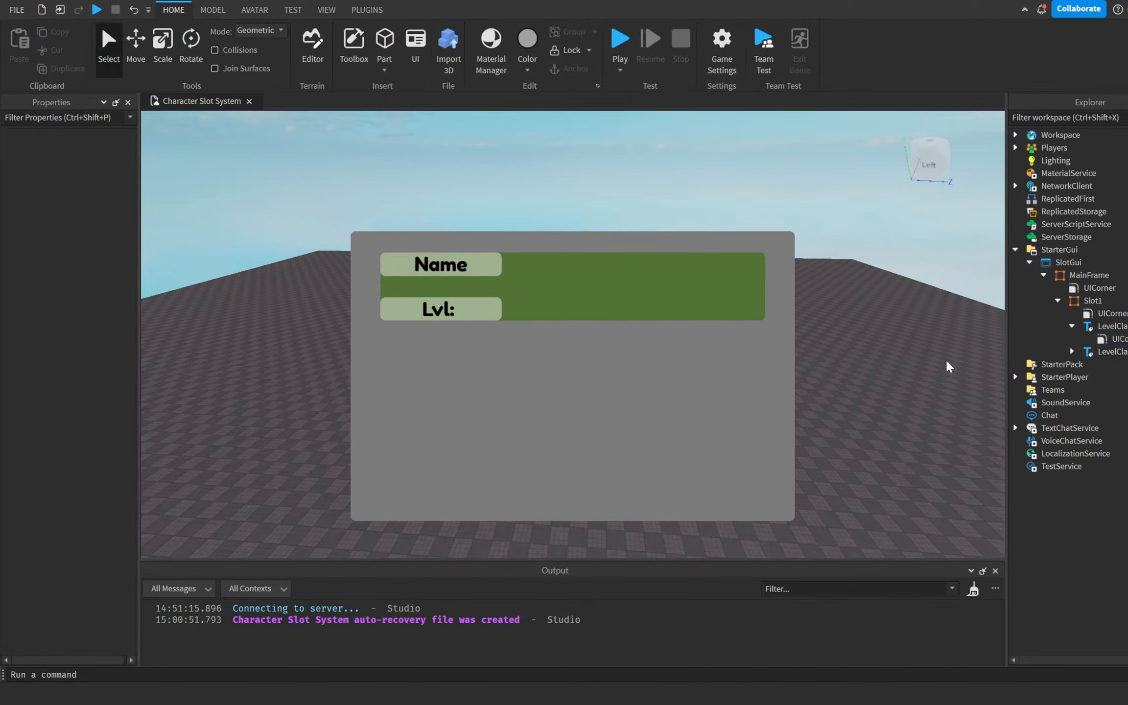
# Widen the upper label to about 253 px and replace its text with "A:"
pyautogui.click(1077, 351)
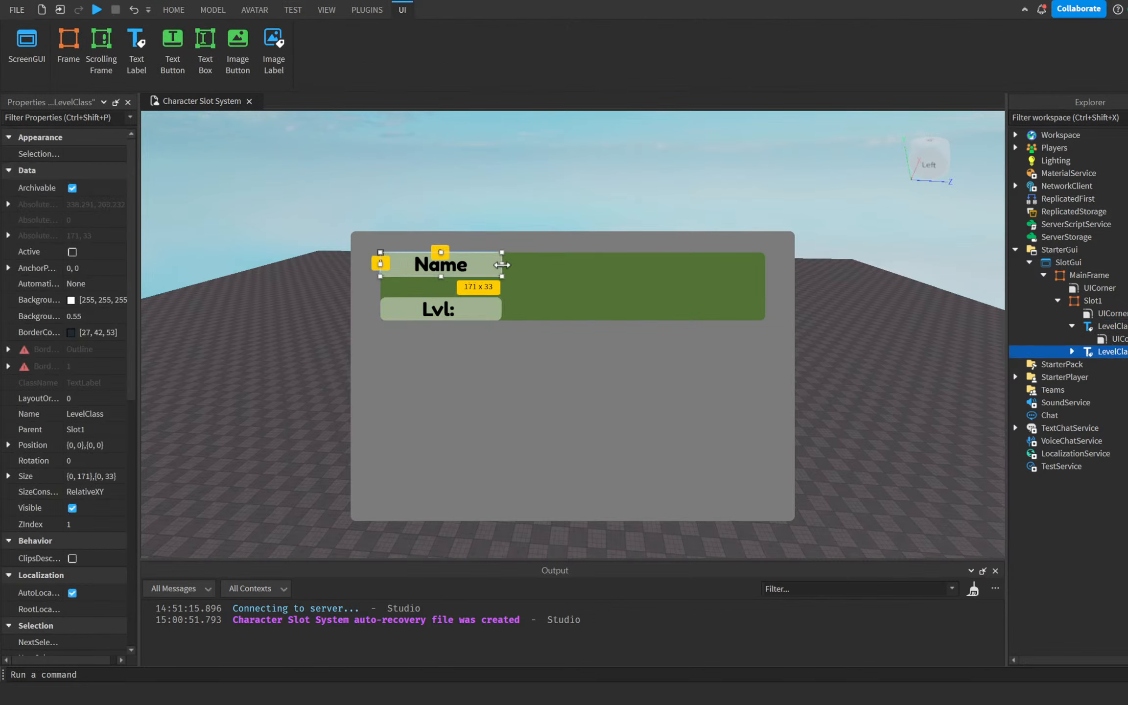
pyautogui.moveTo(501, 265); pyautogui.dragTo(560, 265)
pyautogui.doubleClick(532, 274)
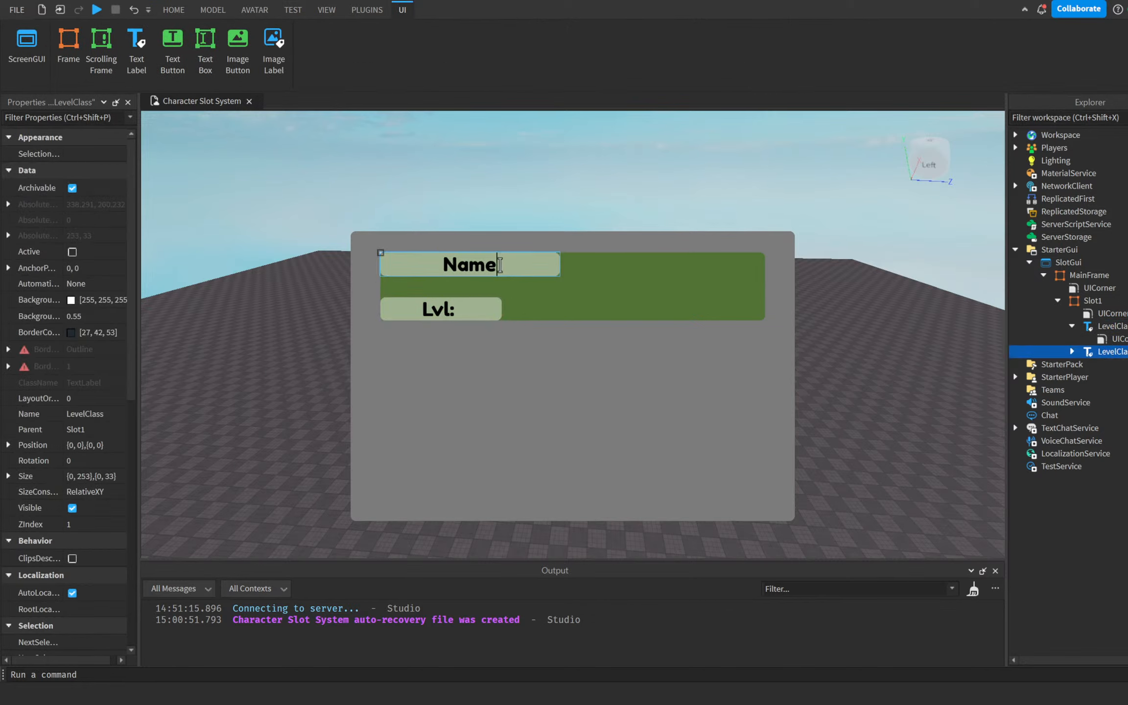
pyautogui.hotkey('ctrl', 'a')
pyautogui.write('A:')
pyautogui.click(911, 423)
pyautogui.moveTo(911, 423); pyautogui.dragTo(500, 256, button='right')
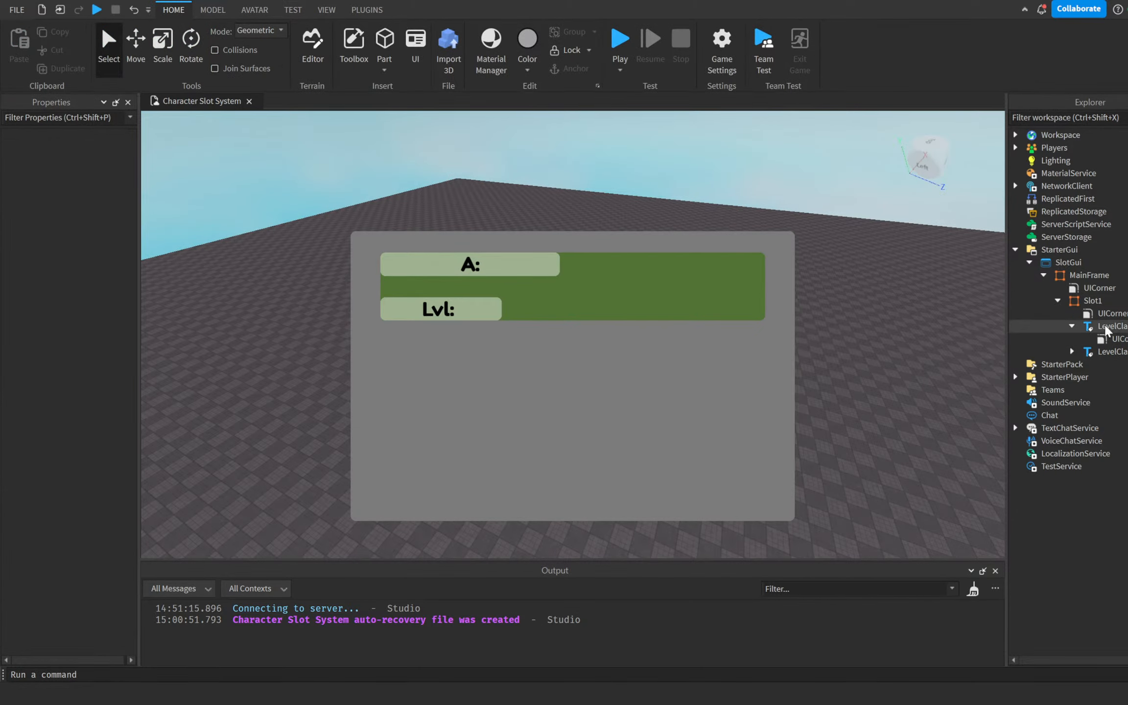
# Rename the "A:" label inside Slot1 as NameDisplay
pyautogui.click(1094, 339)
pyautogui.click(1098, 351)
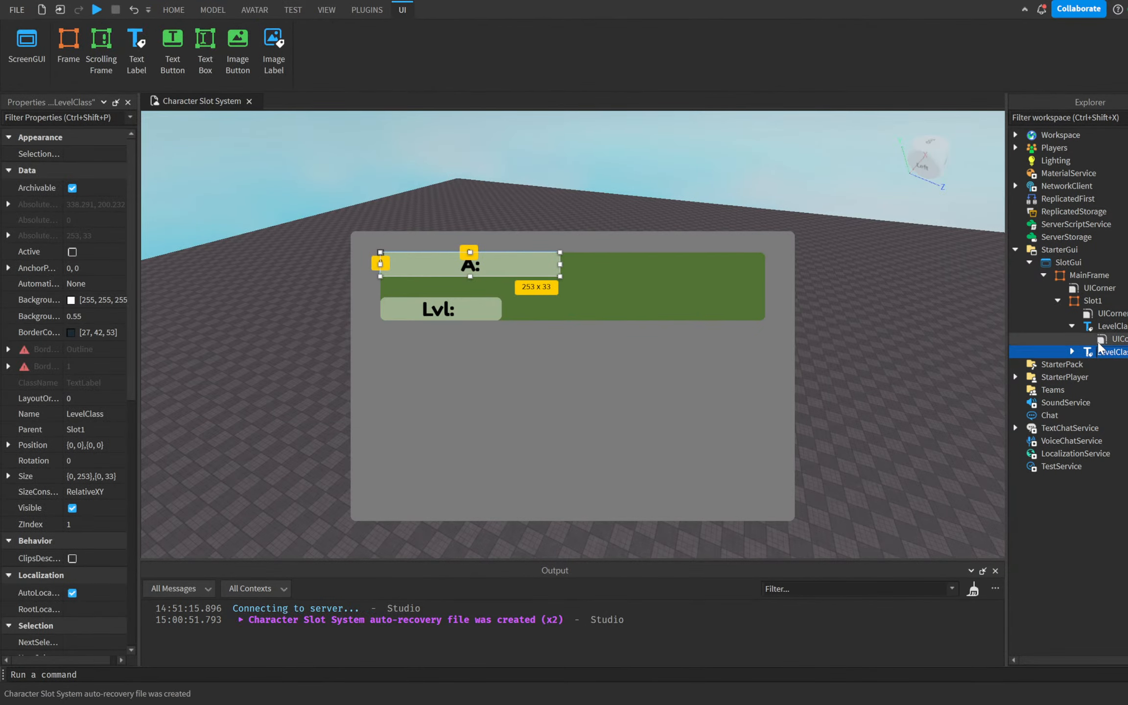
pyautogui.press('BackSpace')
pyautogui.write('NameDisplay')
pyautogui.press('Return')
pyautogui.click(919, 319)
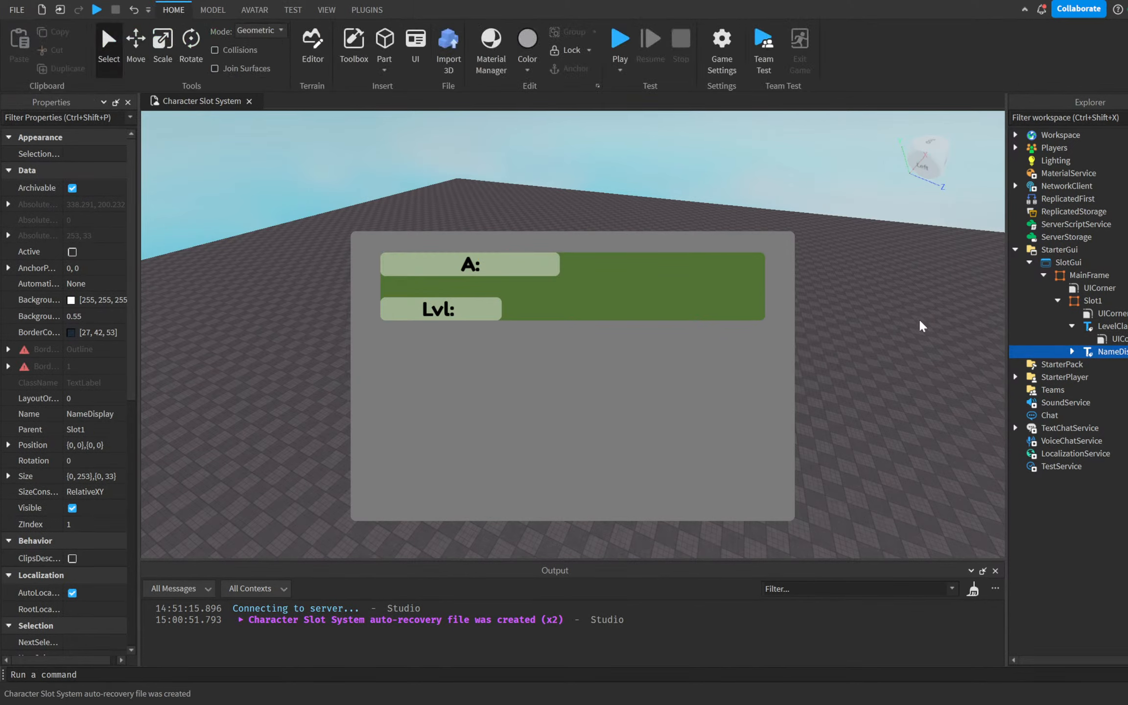
# Widen NameDisplay to about 266 px and set its background transparency to 1
pyautogui.click(1119, 353)
pyautogui.moveTo(557, 263); pyautogui.dragTo(569, 263)
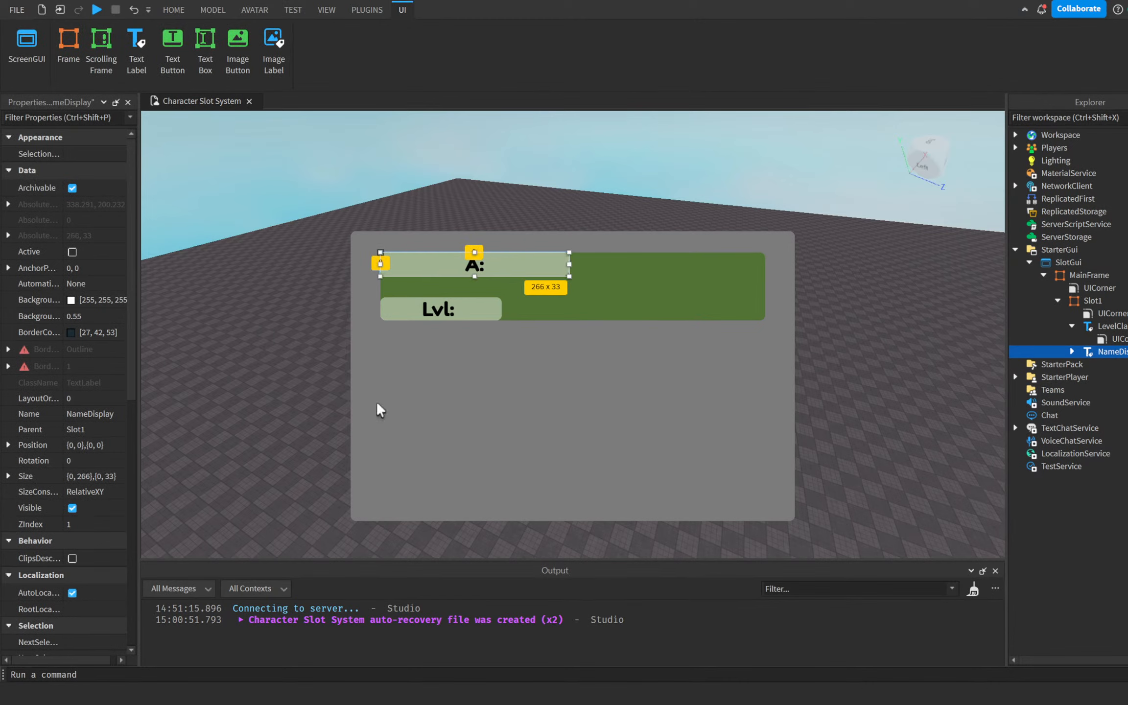
pyautogui.click(82, 315)
pyautogui.moveTo(117, 317); pyautogui.dragTo(197, 309)
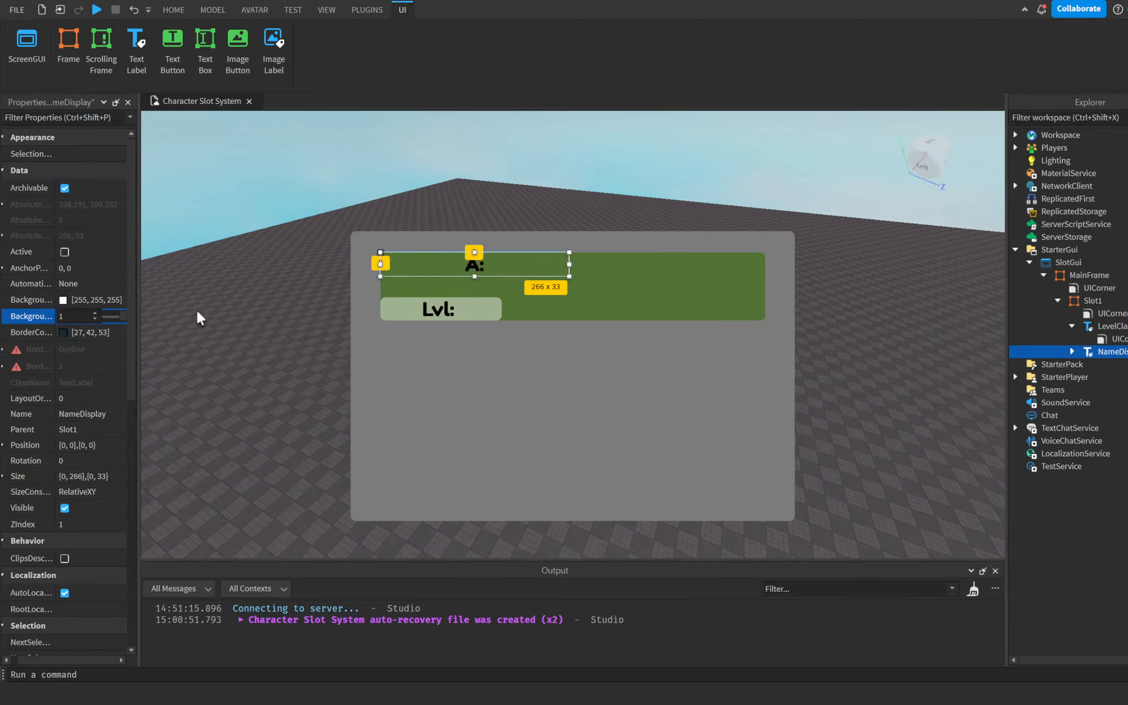
pyautogui.click(220, 310)
pyautogui.click(499, 255)
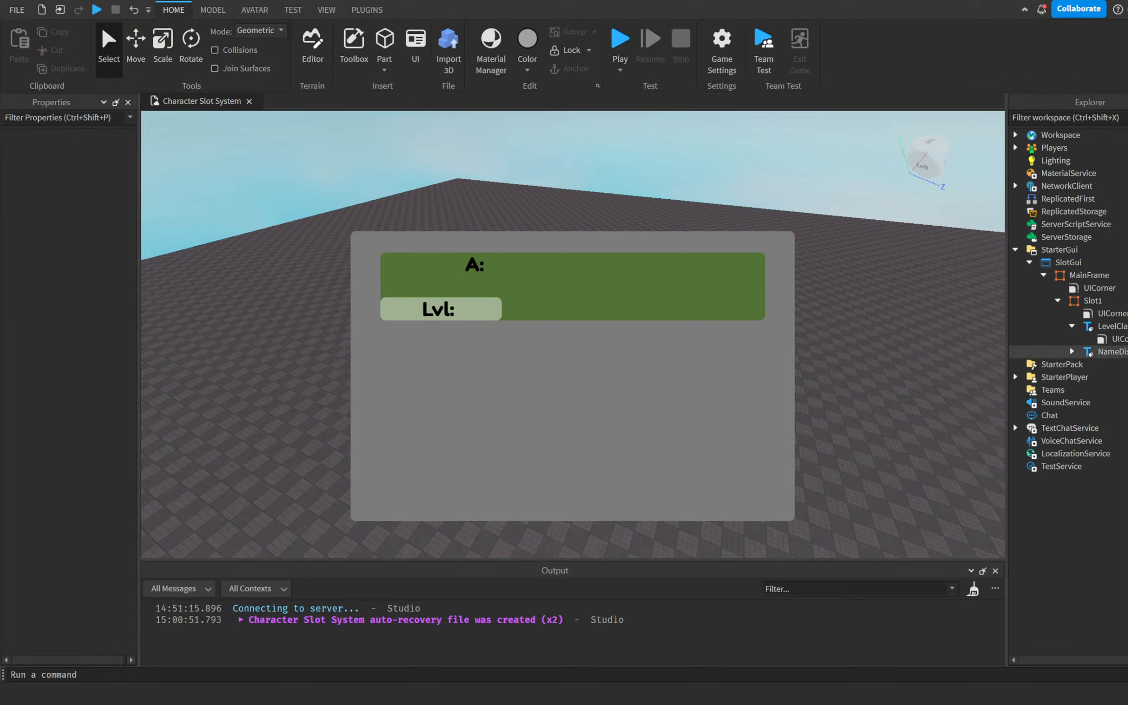
# Try out several sample character names as the text of the NameDisplay label
pyautogui.doubleClick(500, 265)
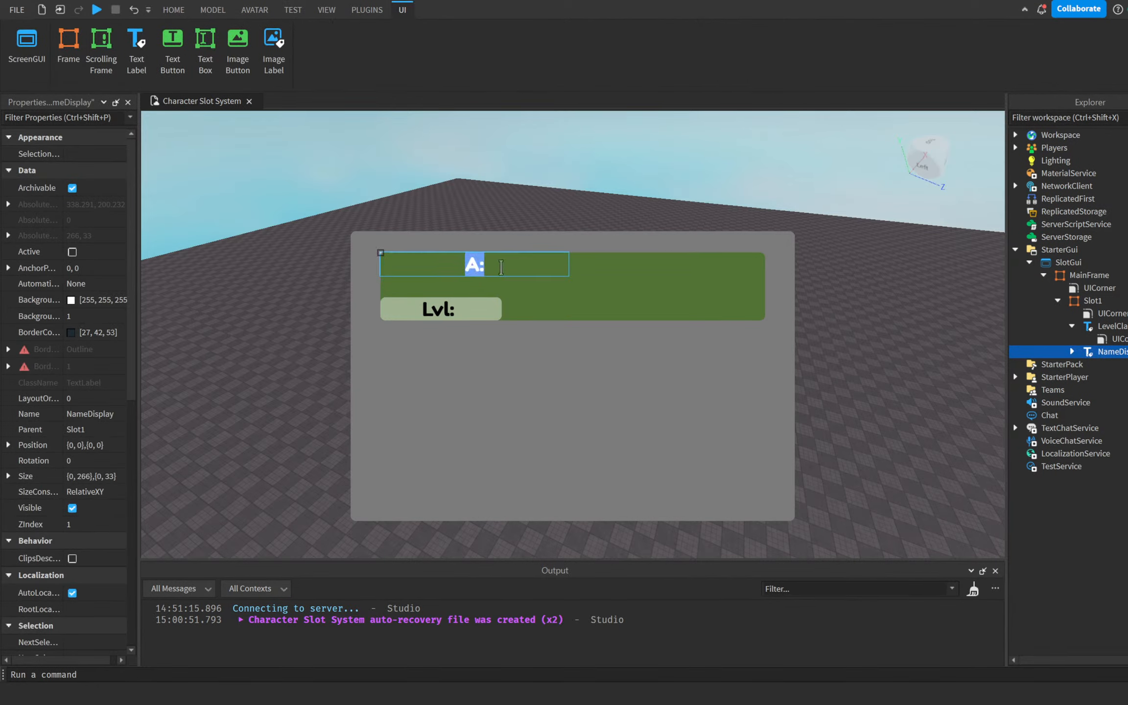
pyautogui.press('BackSpace')
pyautogui.write(': ')
pyautogui.write('Stephen')
pyautogui.press('BackSpace')
pyautogui.press('BackSpace')
pyautogui.press('BackSpace')
pyautogui.press('BackSpace')
pyautogui.press('BackSpace')
pyautogui.press('BackSpace')
pyautogui.press('BackSpace')
pyautogui.write('James')
pyautogui.press('BackSpace')
pyautogui.press('BackSpace')
pyautogui.press('BackSpace')
pyautogui.press('BackSpace')
pyautogui.press('BackSpace')
pyautogui.write('ASIDaudna')
pyautogui.press('BackSpace')
pyautogui.press('BackSpace')
pyautogui.press('BackSpace')
pyautogui.press('BackSpace')
pyautogui.press('BackSpace')
pyautogui.press('BackSpace')
pyautogui.press('BackSpace')
pyautogui.press('BackSpace')
# Set the NameDisplay text to "A: " followed by the sample player name
pyautogui.moveTo(493, 266); pyautogui.dragTo(402, 266)
pyautogui.press('BackSpace')
pyautogui.write('A: Sooveir')
pyautogui.press('BackSpace')
pyautogui.press('BackSpace')
pyautogui.press('BackSpace')
pyautogui.press('BackSpace')
pyautogui.press('BackSpace')
pyautogui.press('BackSpace')
pyautogui.write('oovierr')
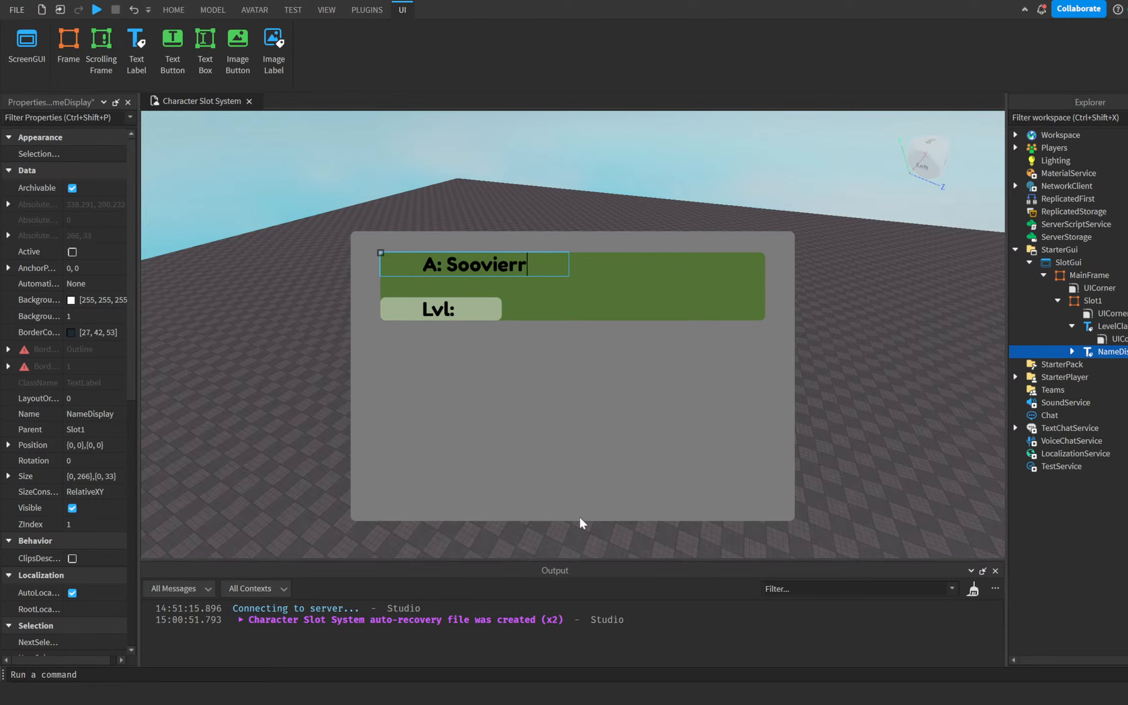
pyautogui.click(1101, 341)
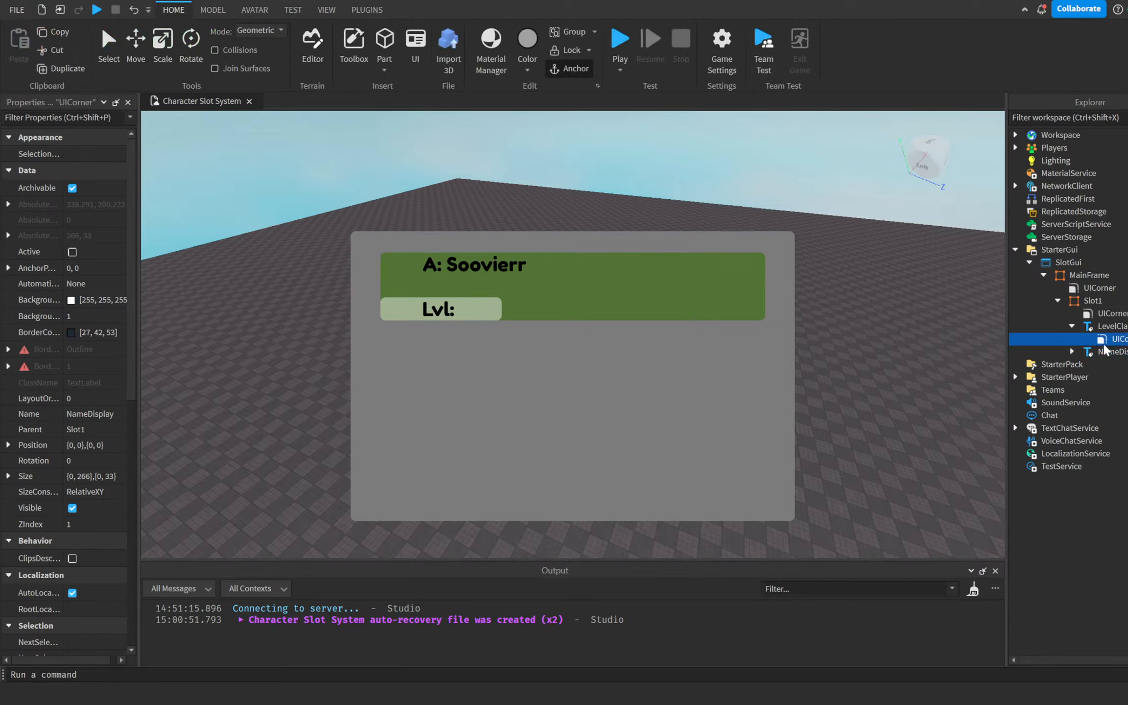
pyautogui.click(1101, 352)
pyautogui.click(632, 339)
pyautogui.moveTo(772, 306); pyautogui.dragTo(158, 353, button='right')
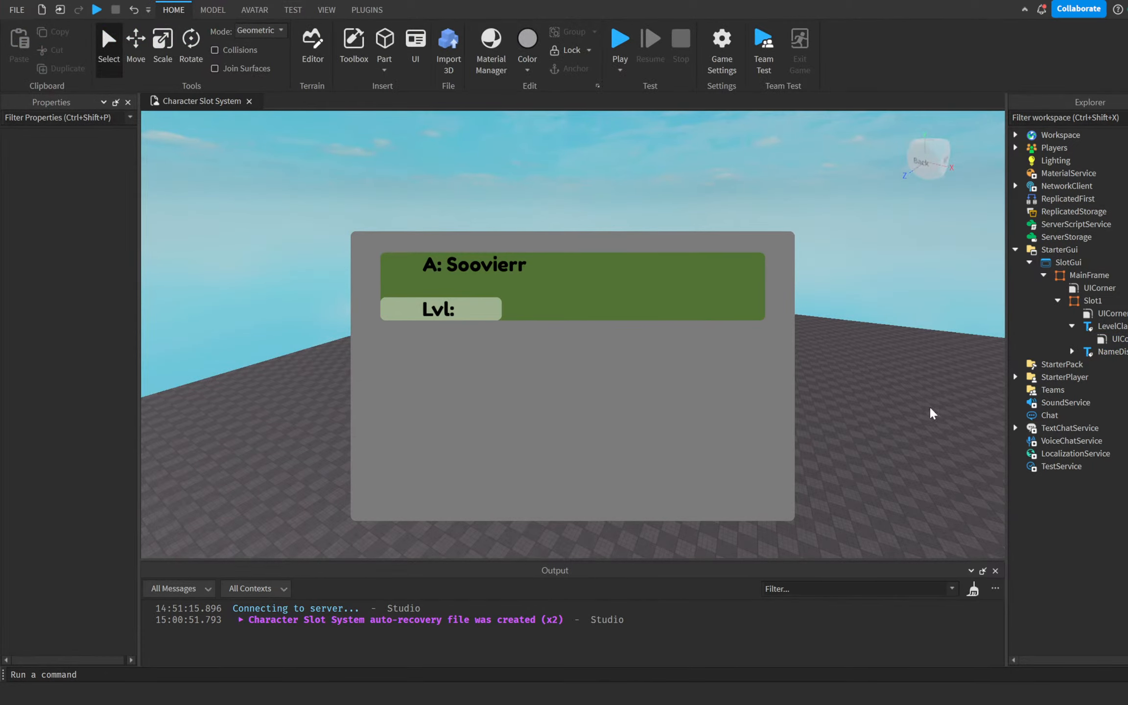
pyautogui.moveTo(863, 436); pyautogui.dragTo(919, 357, button='right')
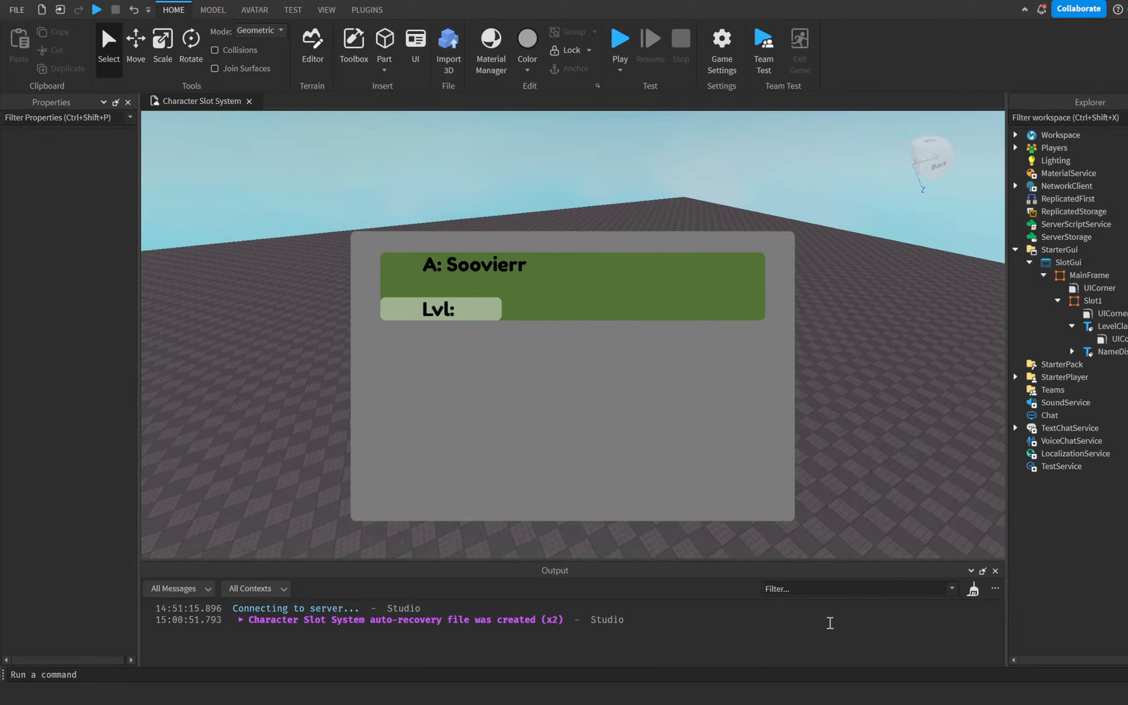
# Resize NameDisplay to about 170 x 33 px and align it with Slot1's upper-left corner above the level label
pyautogui.click(1099, 351)
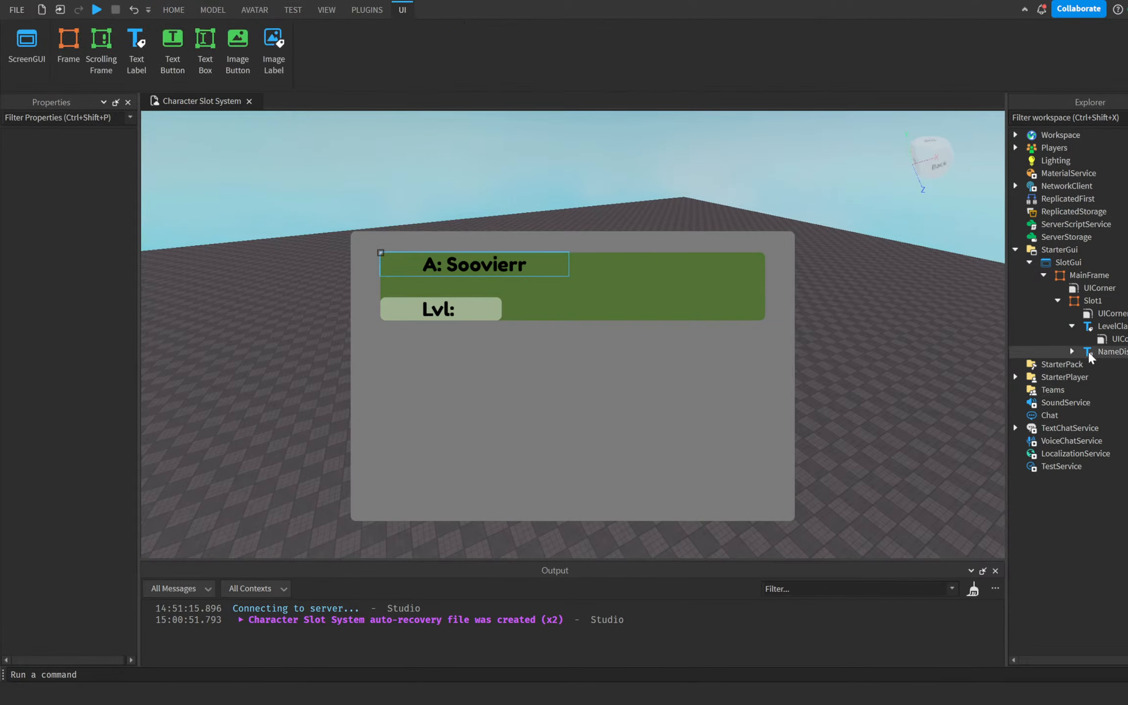
pyautogui.moveTo(382, 264); pyautogui.dragTo(397, 264)
pyautogui.moveTo(474, 263); pyautogui.dragTo(457, 263)
pyautogui.moveTo(379, 263); pyautogui.dragTo(435, 265)
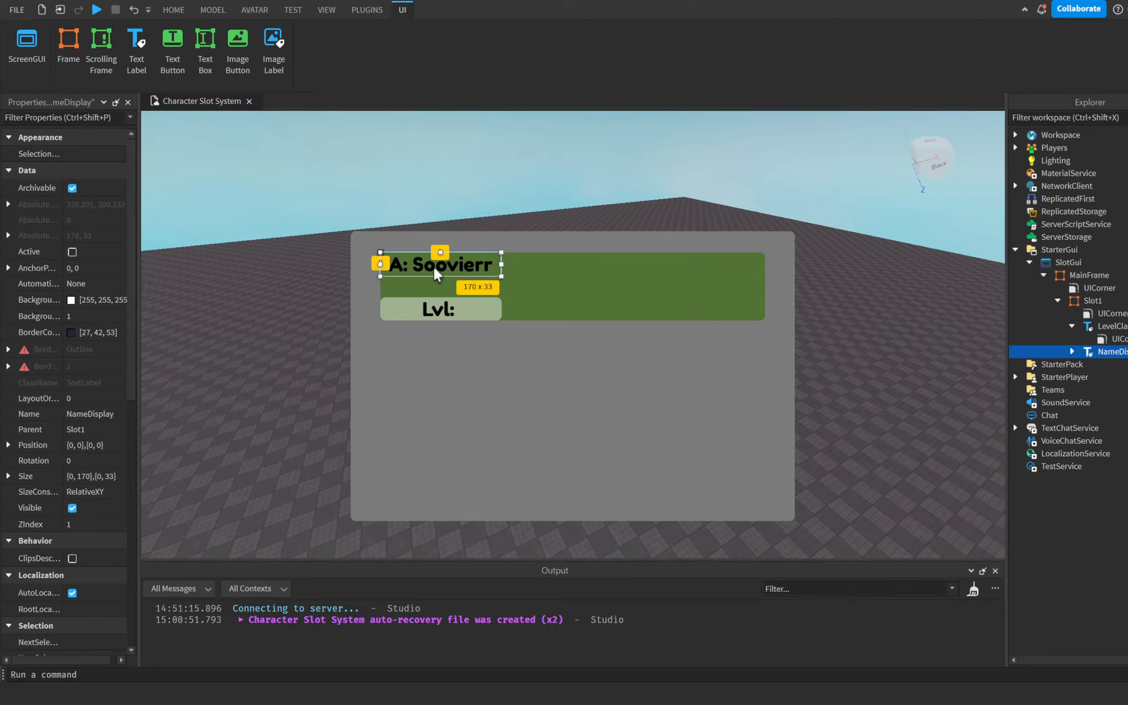
pyautogui.click(818, 372)
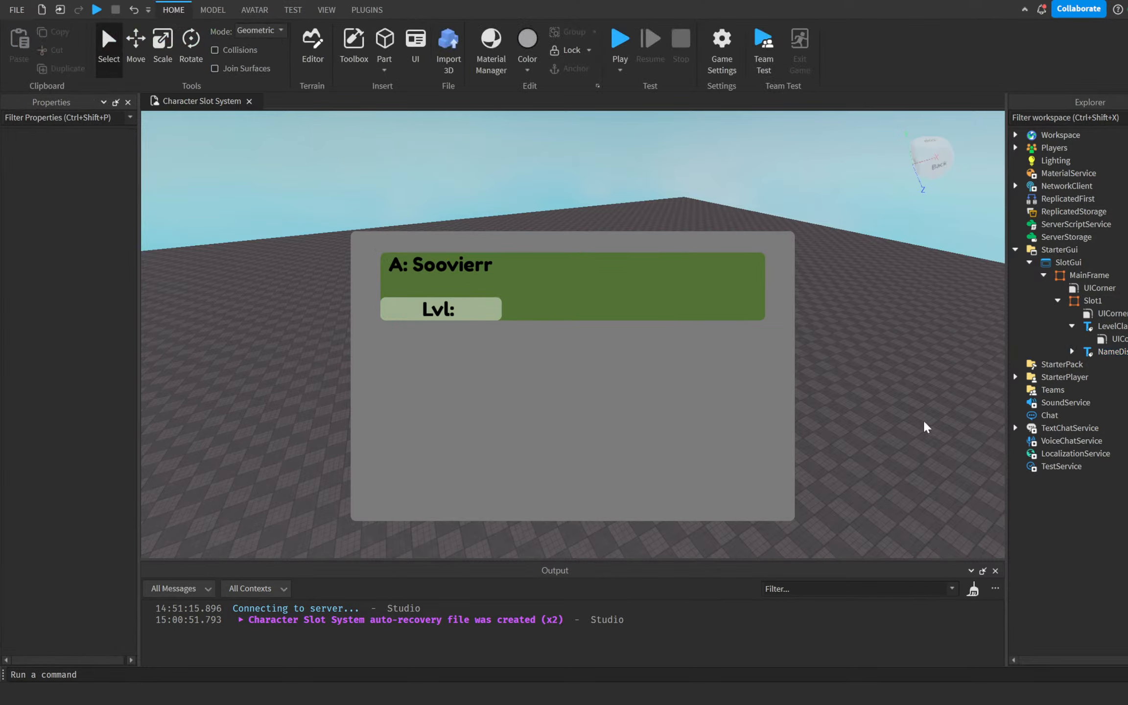
pyautogui.click(1108, 351)
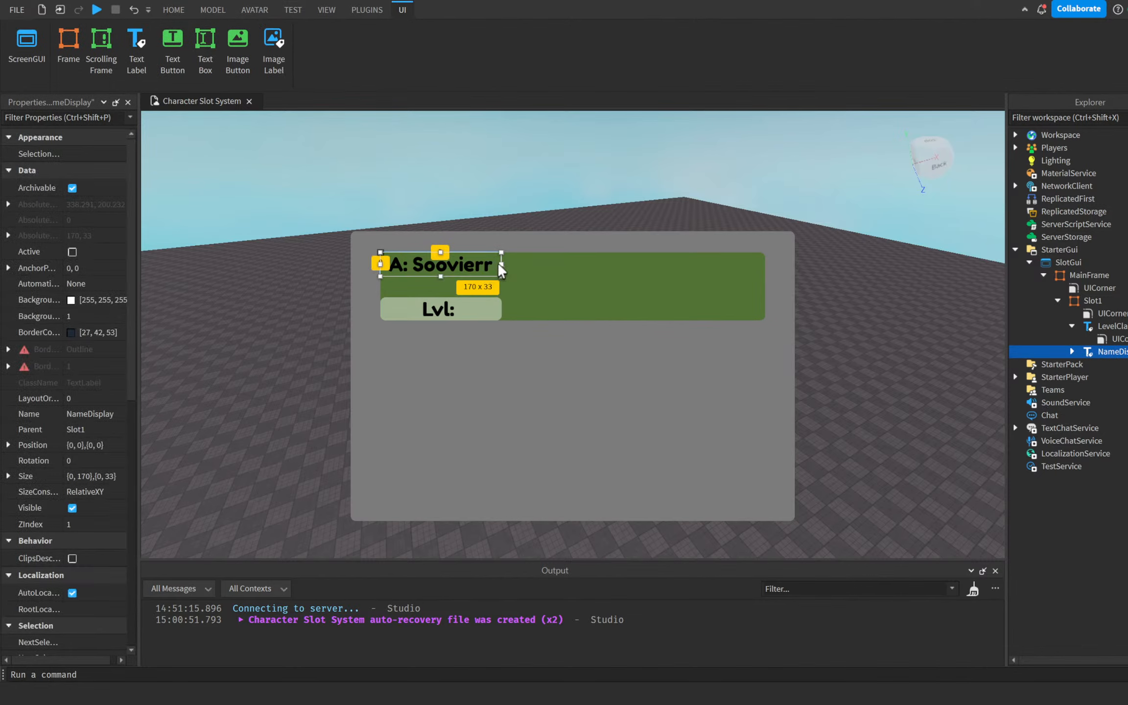
pyautogui.moveTo(500, 264); pyautogui.dragTo(533, 264)
pyautogui.click(927, 326)
pyautogui.moveTo(933, 326); pyautogui.dragTo(898, 328, button='right')
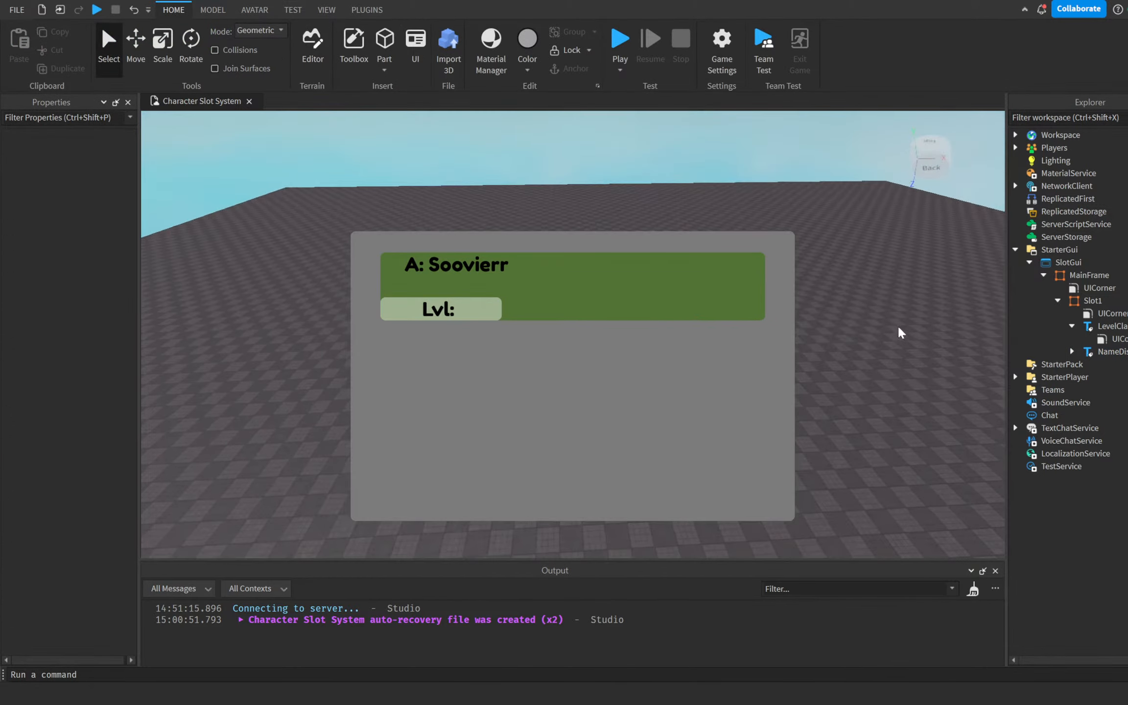
pyautogui.click(1094, 352)
pyautogui.hotkey('ctrl', 'z')
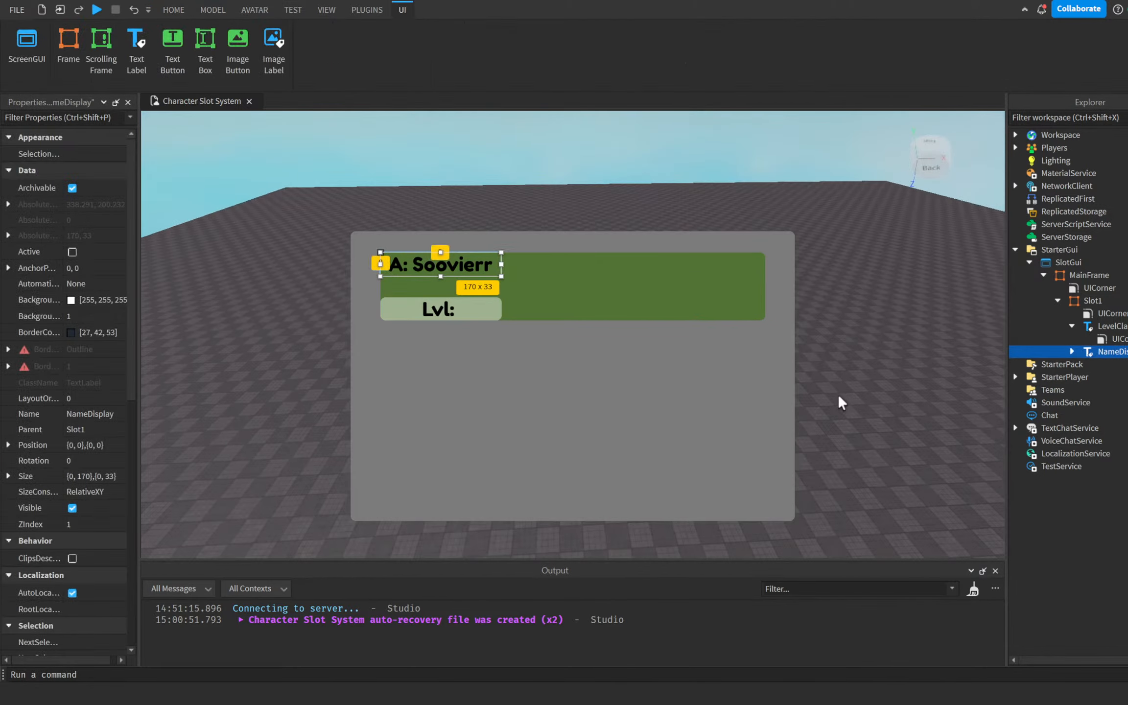
pyautogui.click(840, 395)
pyautogui.moveTo(839, 396); pyautogui.dragTo(852, 394, button='right')
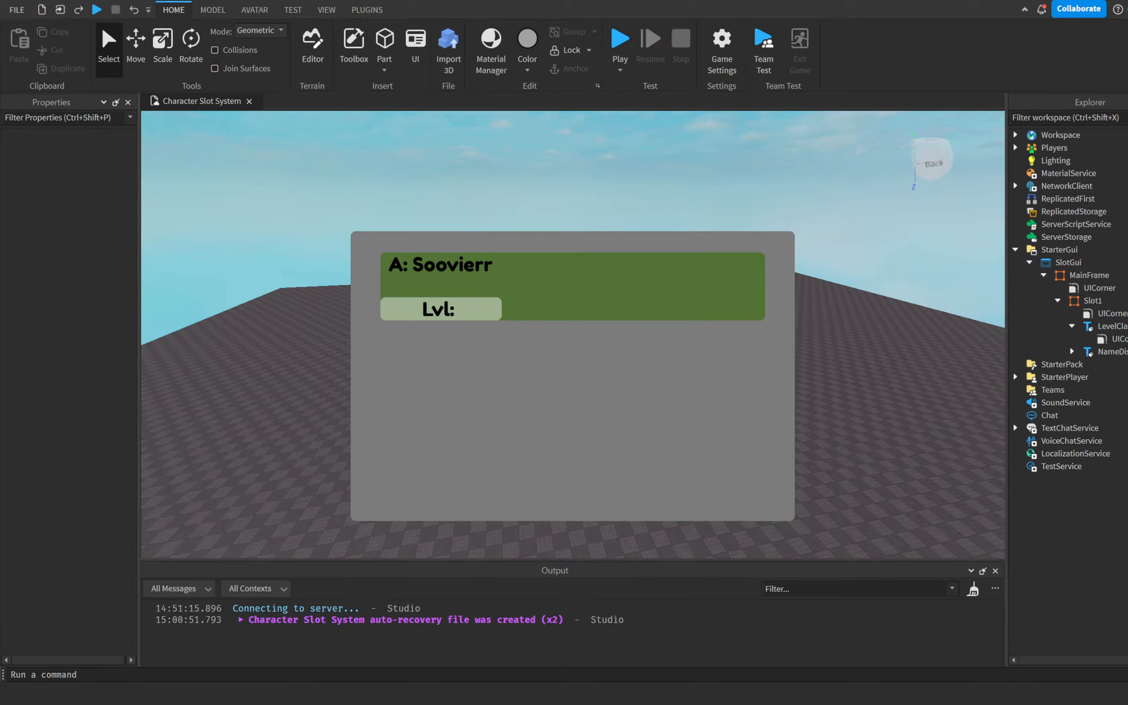
pyautogui.moveTo(849, 321); pyautogui.dragTo(814, 425, button='right')
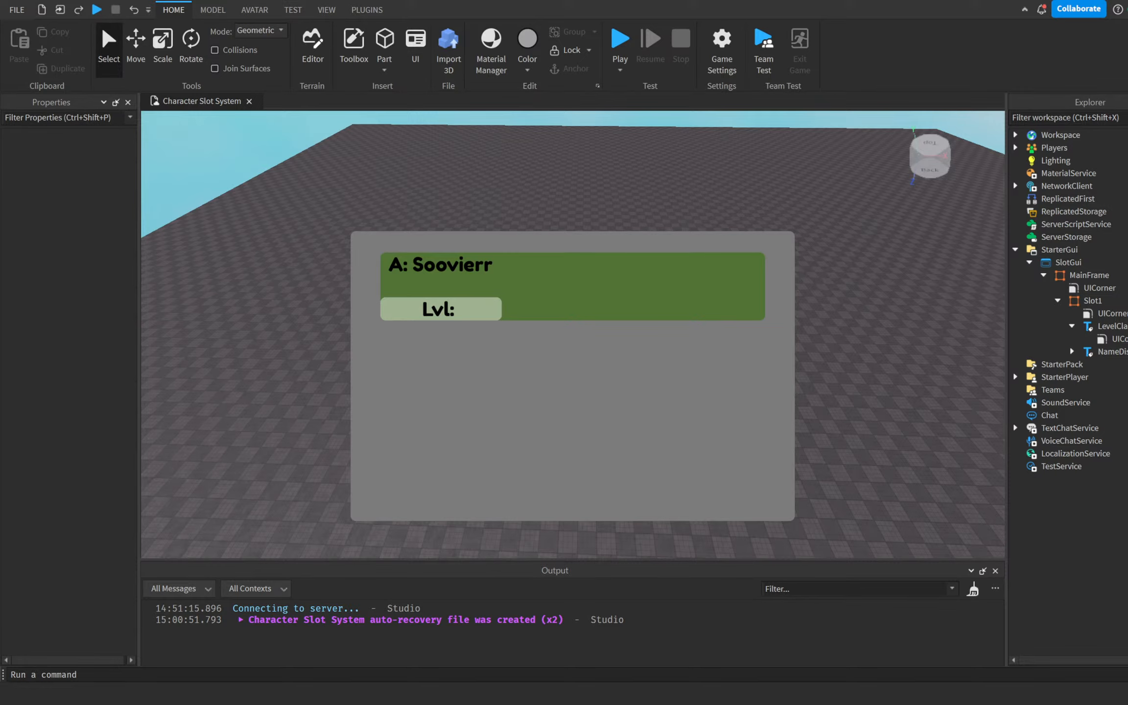
pyautogui.moveTo(941, 434); pyautogui.dragTo(957, 391, button='right')
# Collapse the LevelClass and NameDisplay entries under Slot1 in the object hierarchy
pyautogui.click(1117, 352)
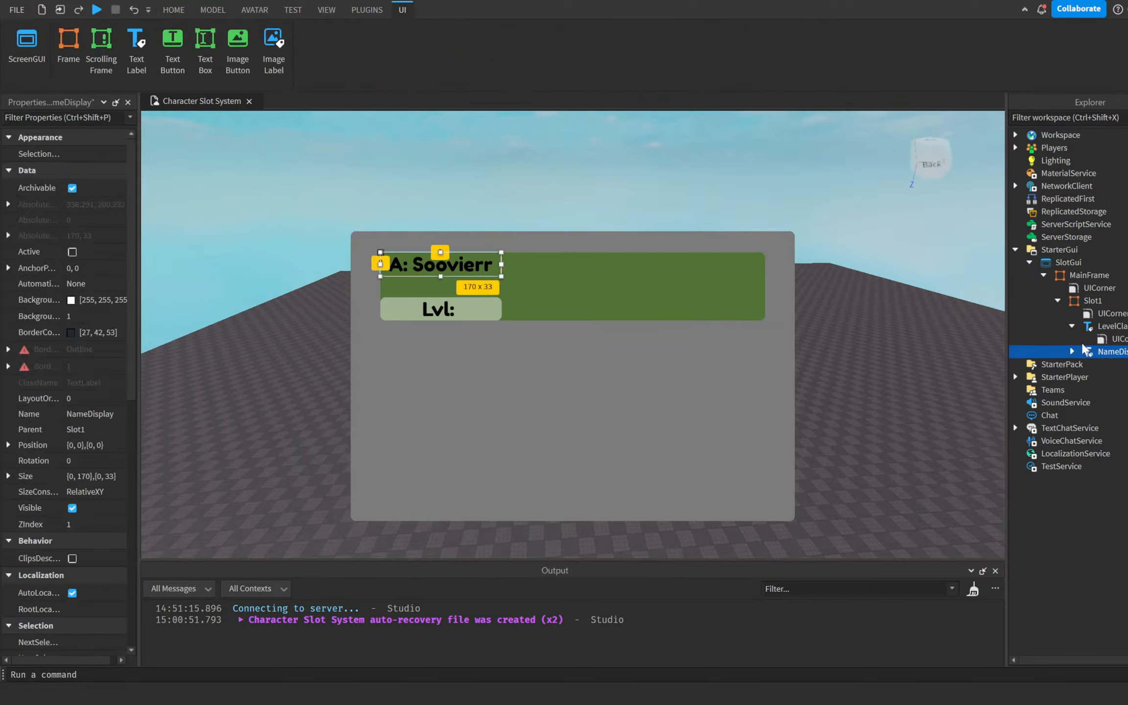
pyautogui.click(1072, 351)
pyautogui.click(1070, 319)
pyautogui.click(1071, 325)
pyautogui.click(1072, 339)
pyautogui.click(878, 407)
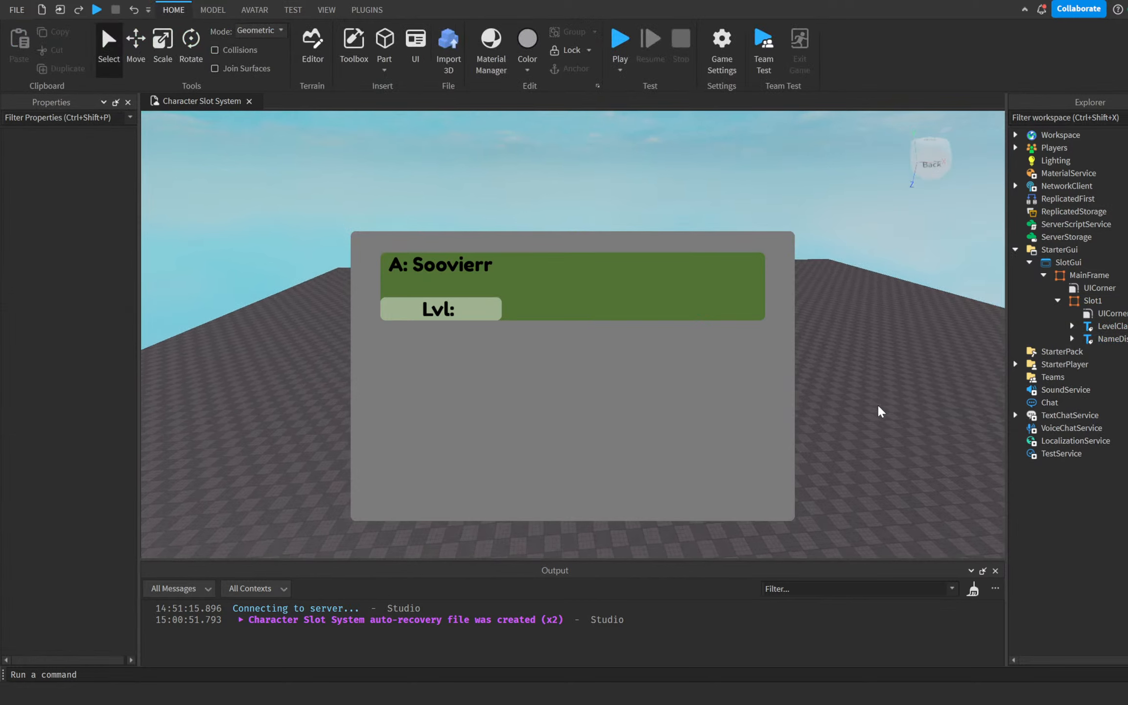
pyautogui.moveTo(878, 406); pyautogui.dragTo(878, 412, button='right')
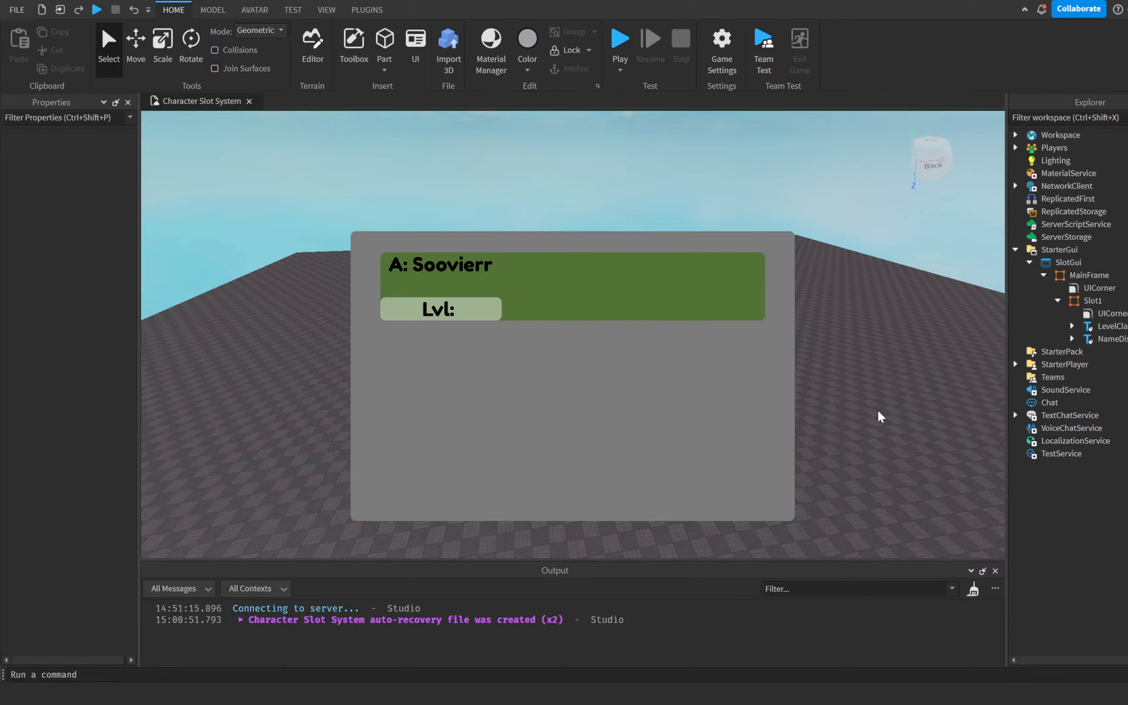
pyautogui.click(1088, 302)
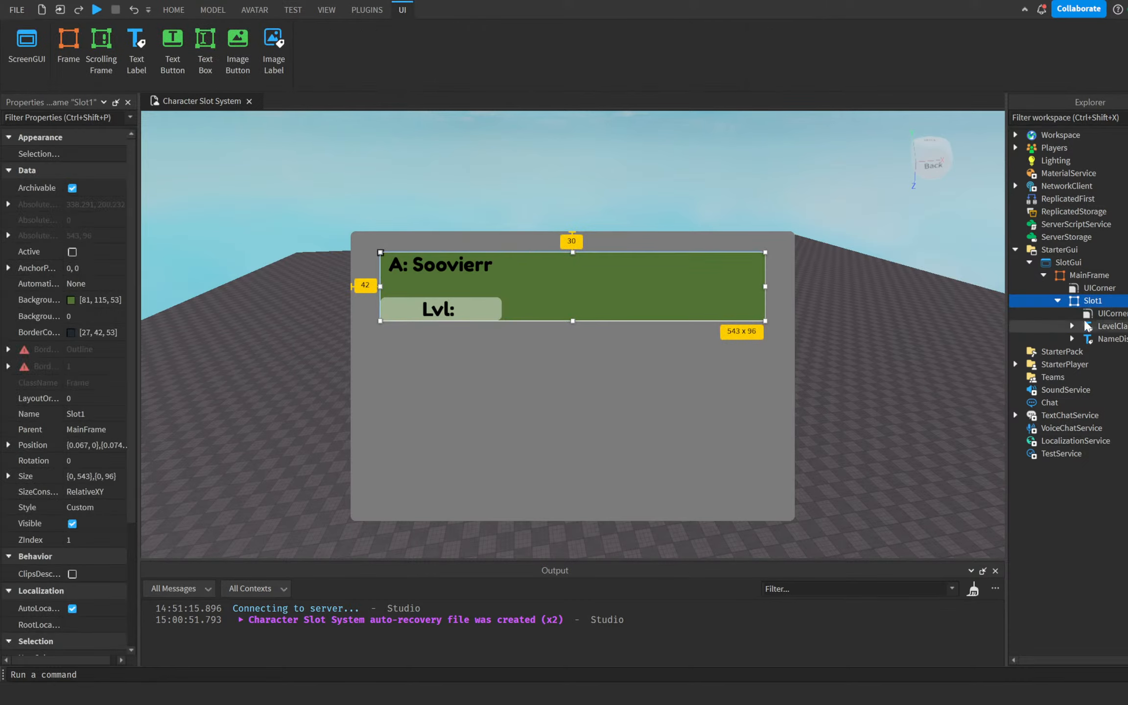
pyautogui.hotkey('ctrl', 'd')
pyautogui.moveTo(681, 287); pyautogui.dragTo(649, 461)
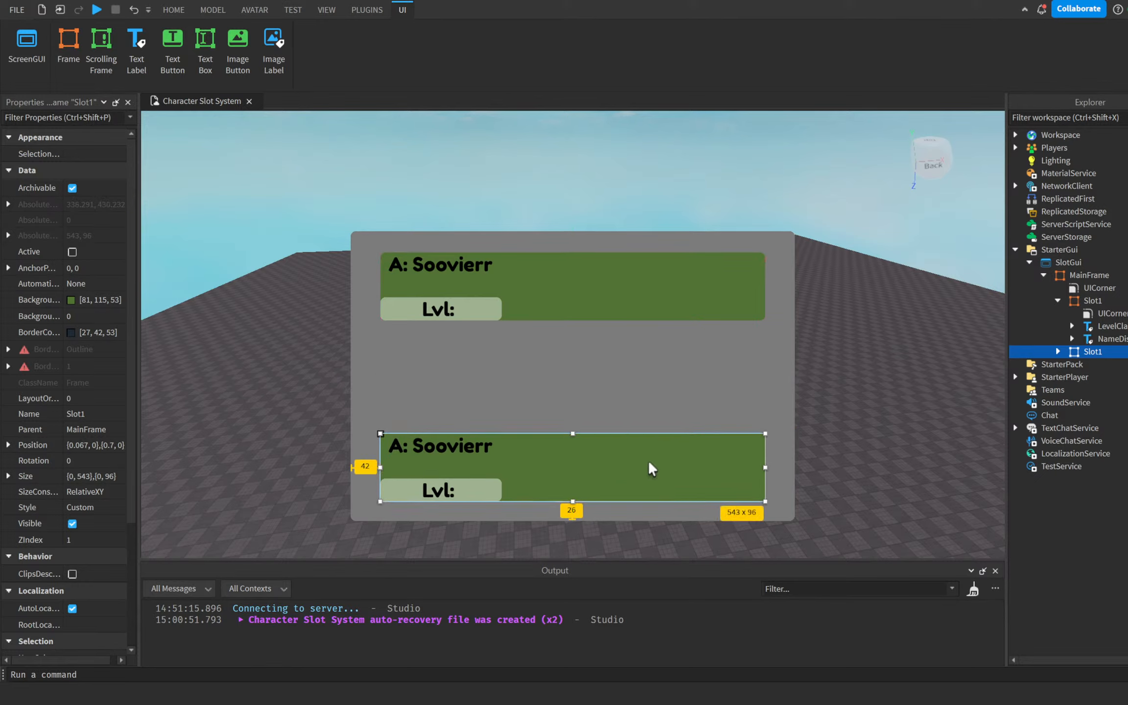
pyautogui.press('Delete')
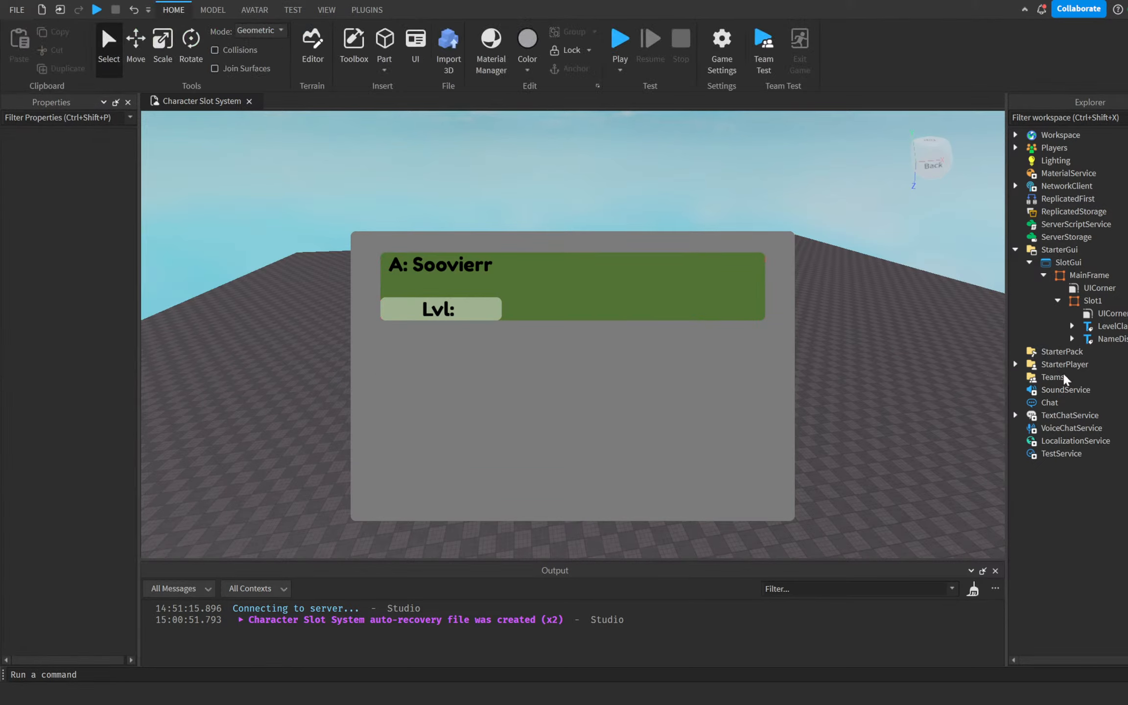
pyautogui.click(1109, 302)
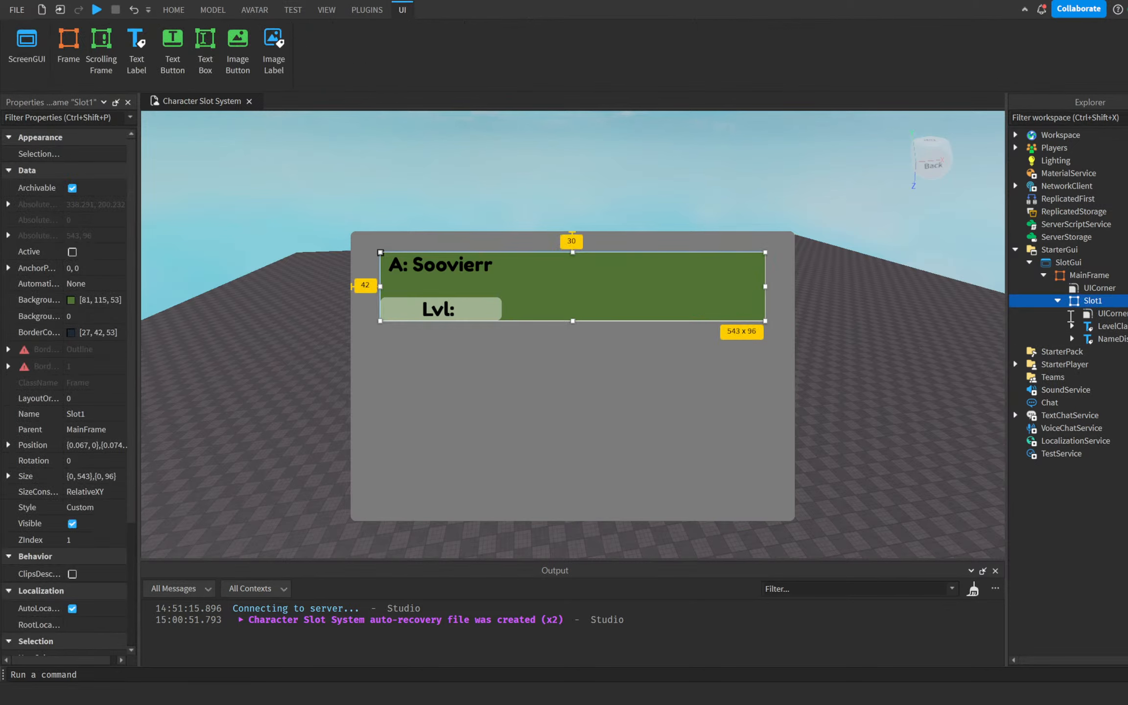
pyautogui.click(1071, 465)
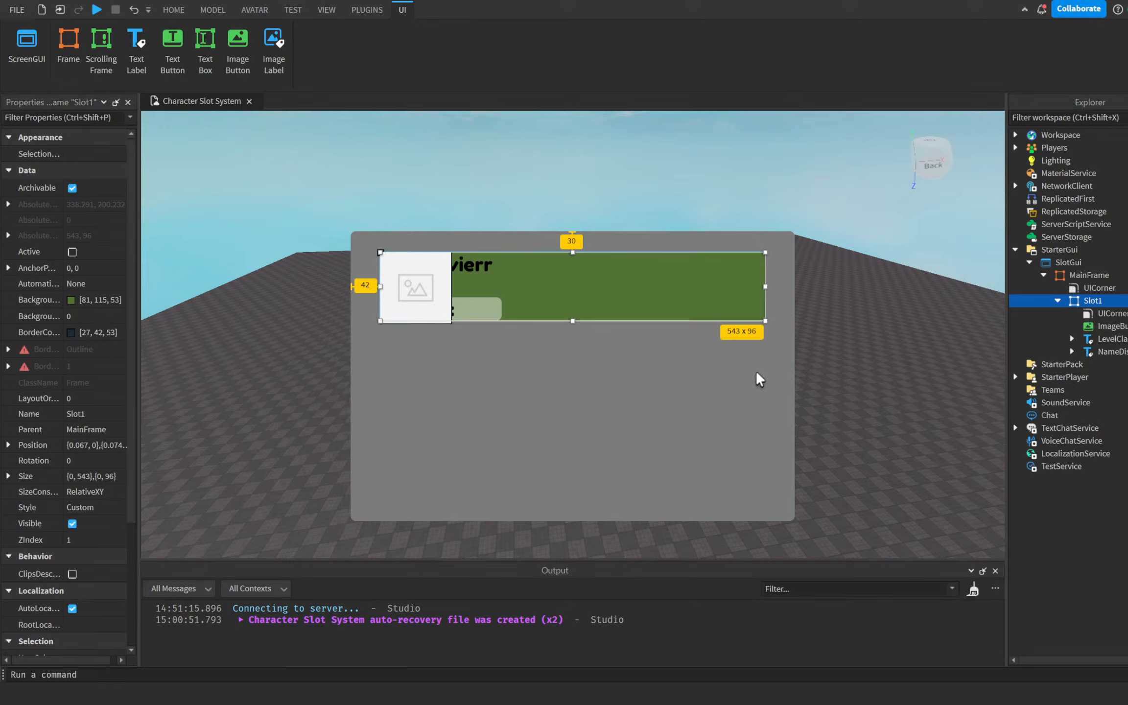
pyautogui.hotkey('ctrl', 'z')
# Add an ImageLabel to MainFrame and place it near the frame's centre, below Slot1
pyautogui.click(1096, 276)
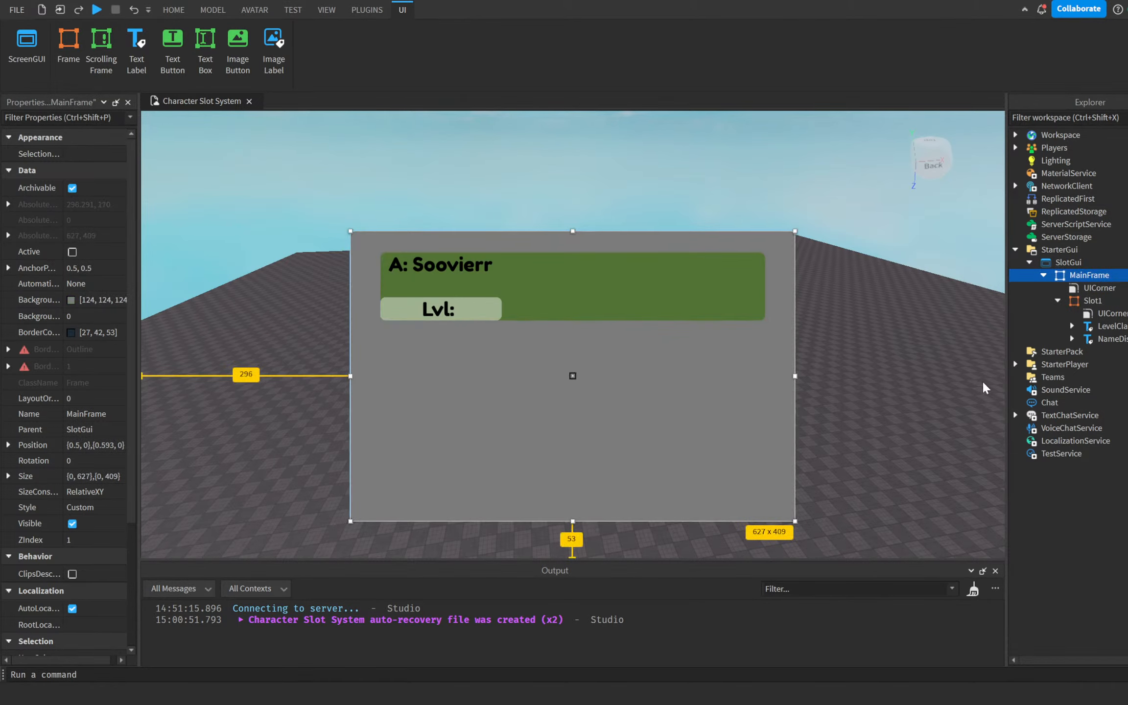
pyautogui.click(275, 48)
pyautogui.moveTo(376, 263); pyautogui.dragTo(556, 373)
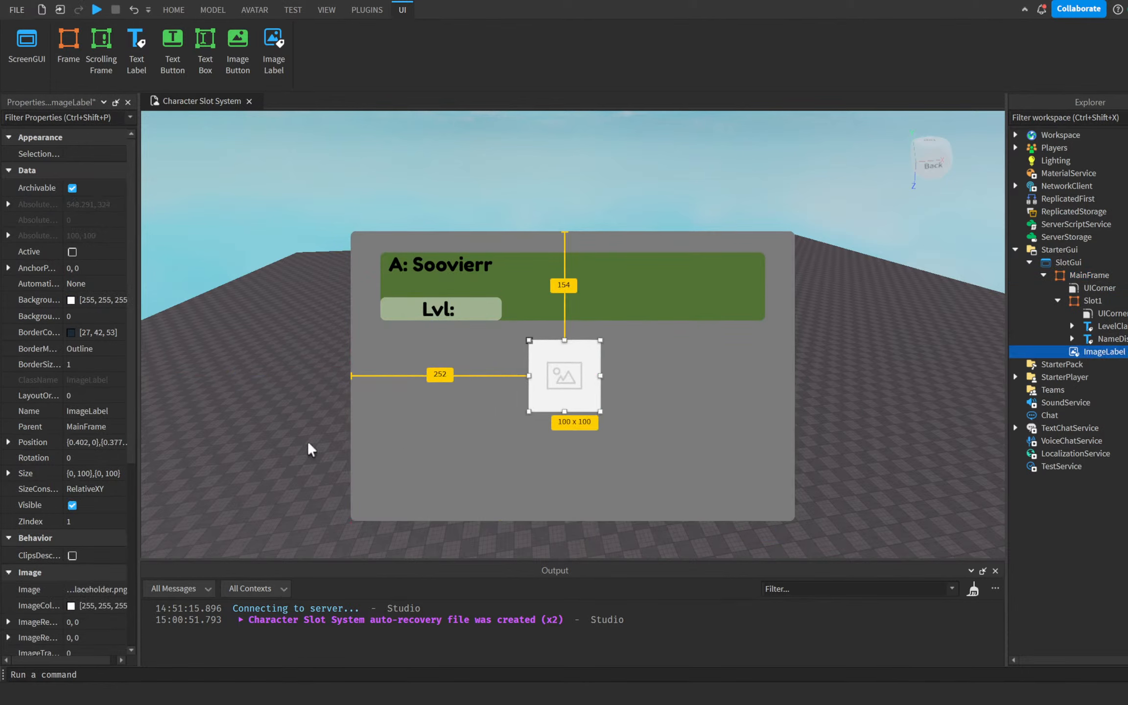
# Search the Toolbox images for "plus" and copy the asset ID of the white plus sign image
pyautogui.click(55, 119)
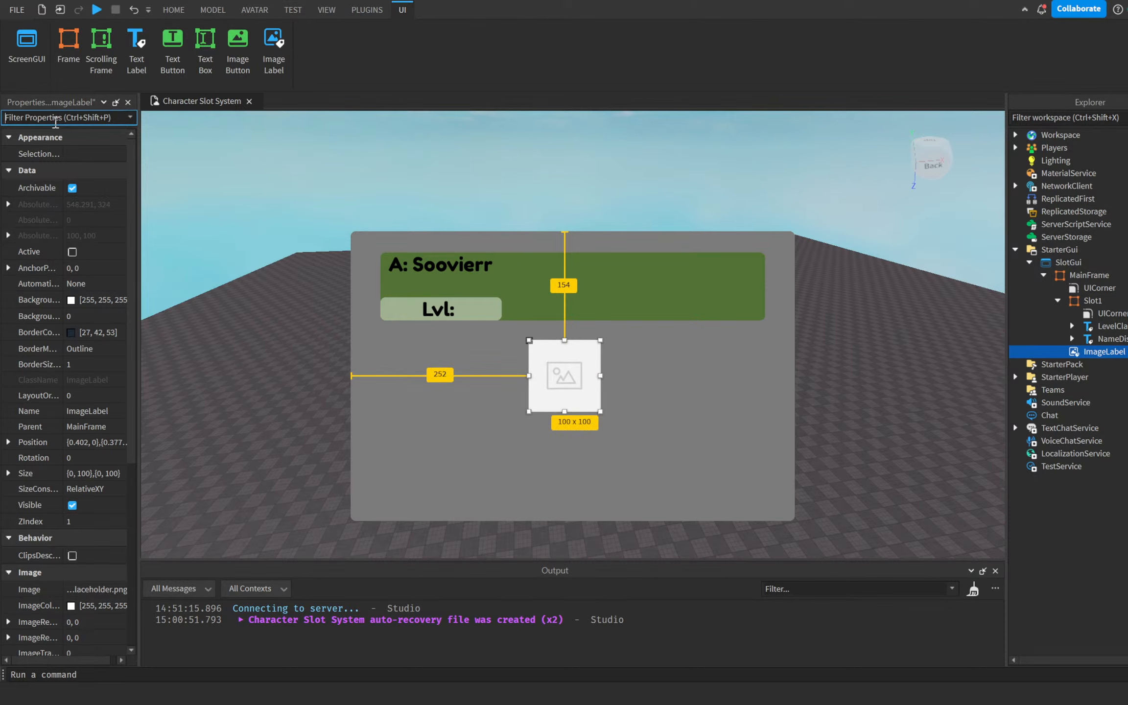
pyautogui.click(173, 10)
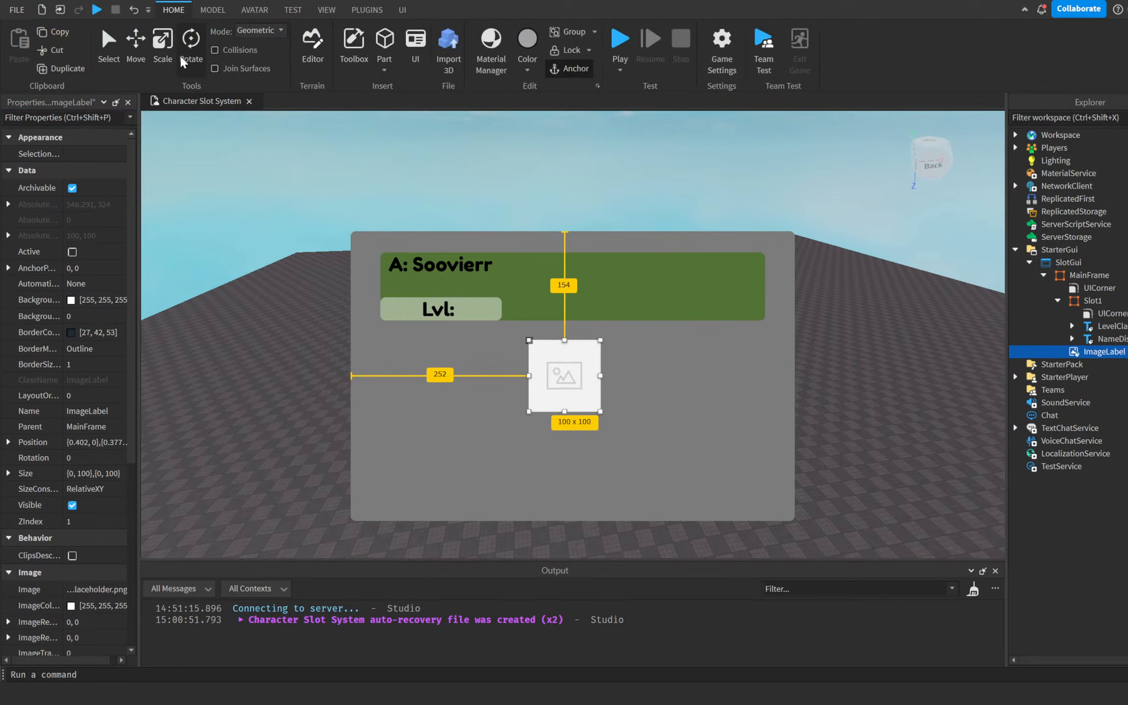
pyautogui.click(342, 57)
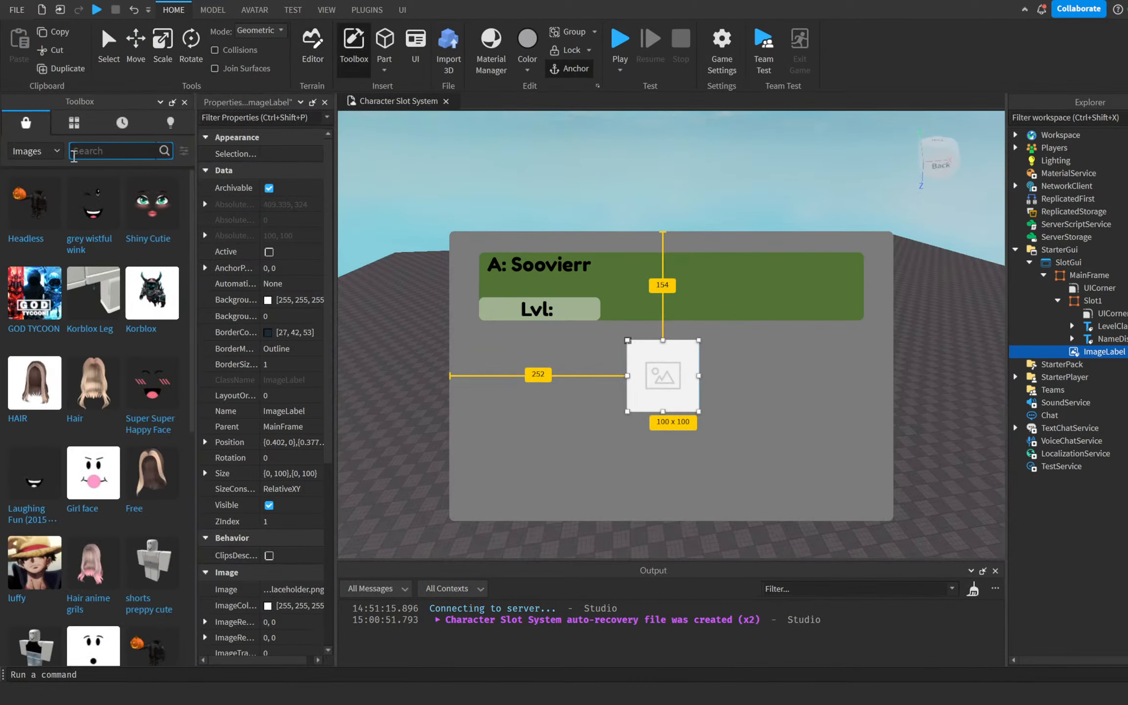
pyautogui.write('PLus')
pyautogui.press('Return')
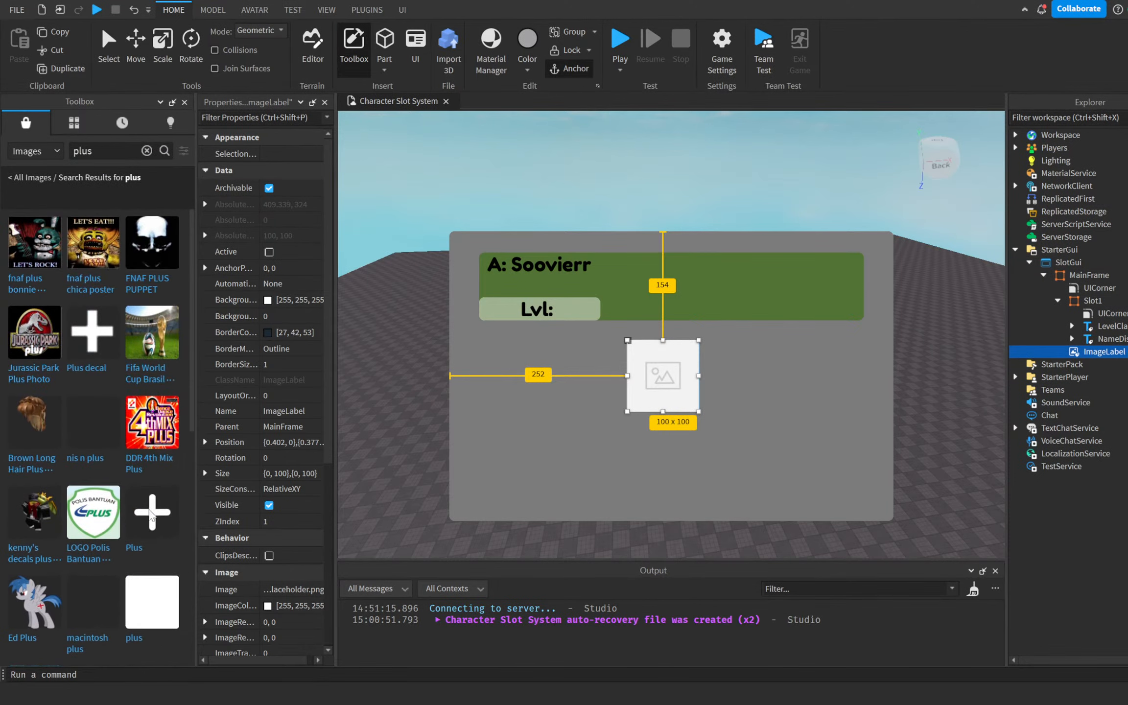
pyautogui.click(184, 102)
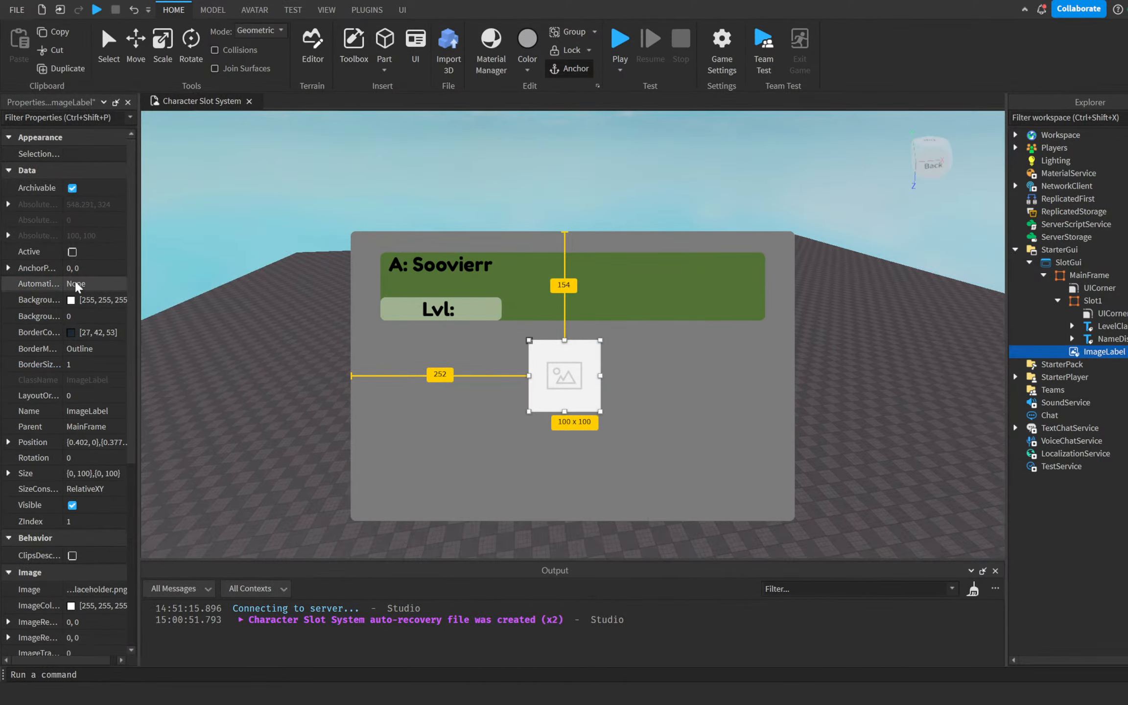
pyautogui.scroll(-4, 116, 473)
pyautogui.click(89, 393)
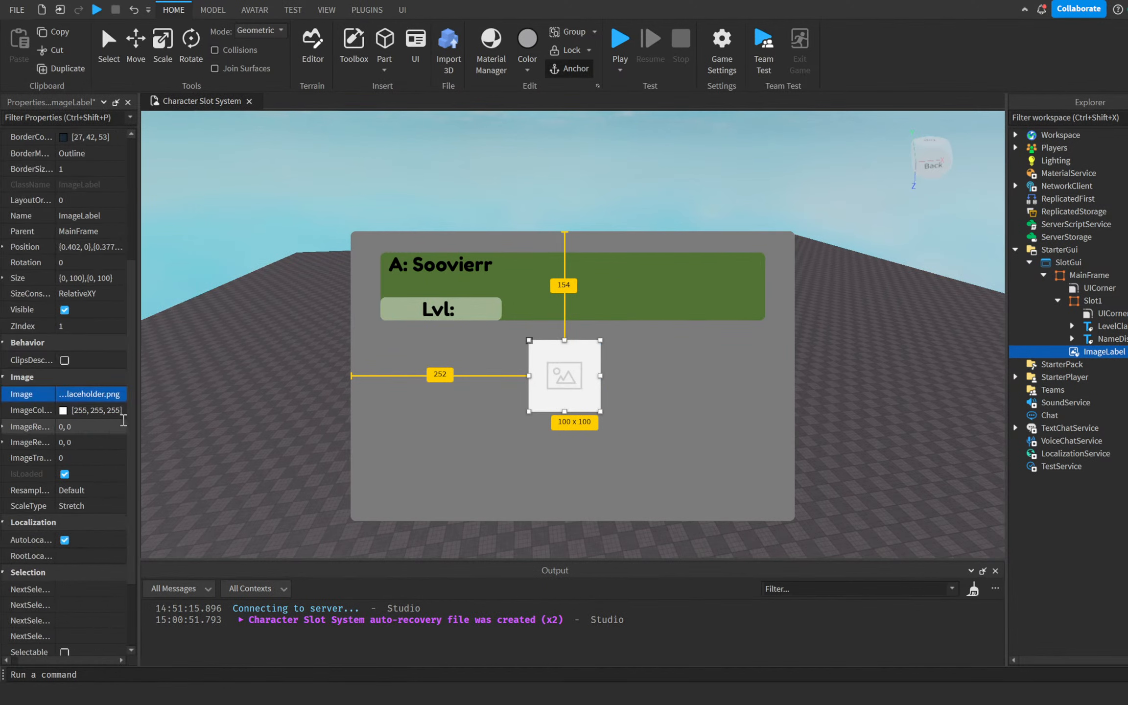
pyautogui.hotkey('ctrl', 'v')
pyautogui.press('Return')
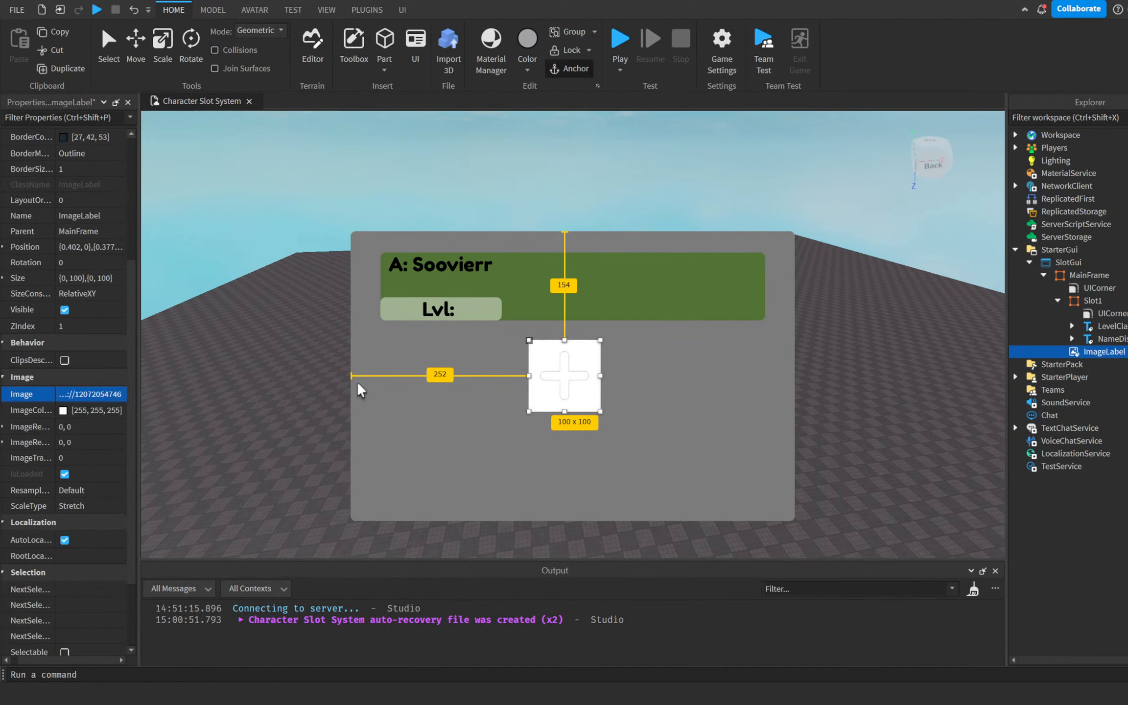
# Set the ImageLabel's background transparency to 1
pyautogui.click(71, 411)
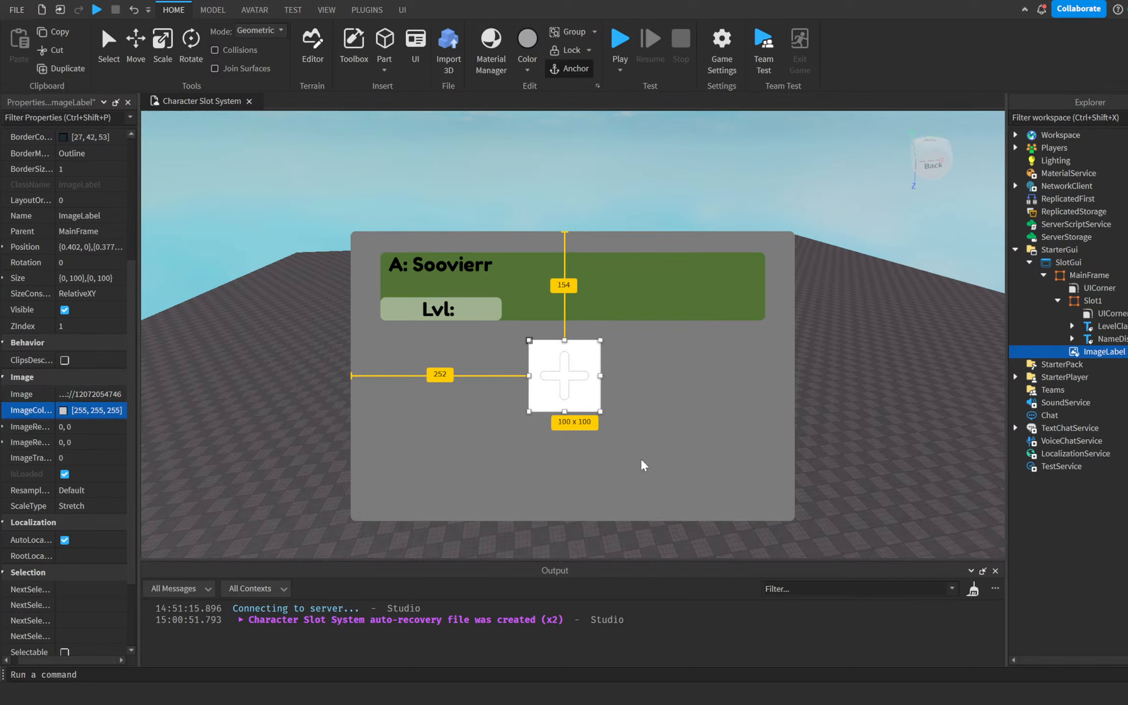
pyautogui.scroll(4, 82, 403)
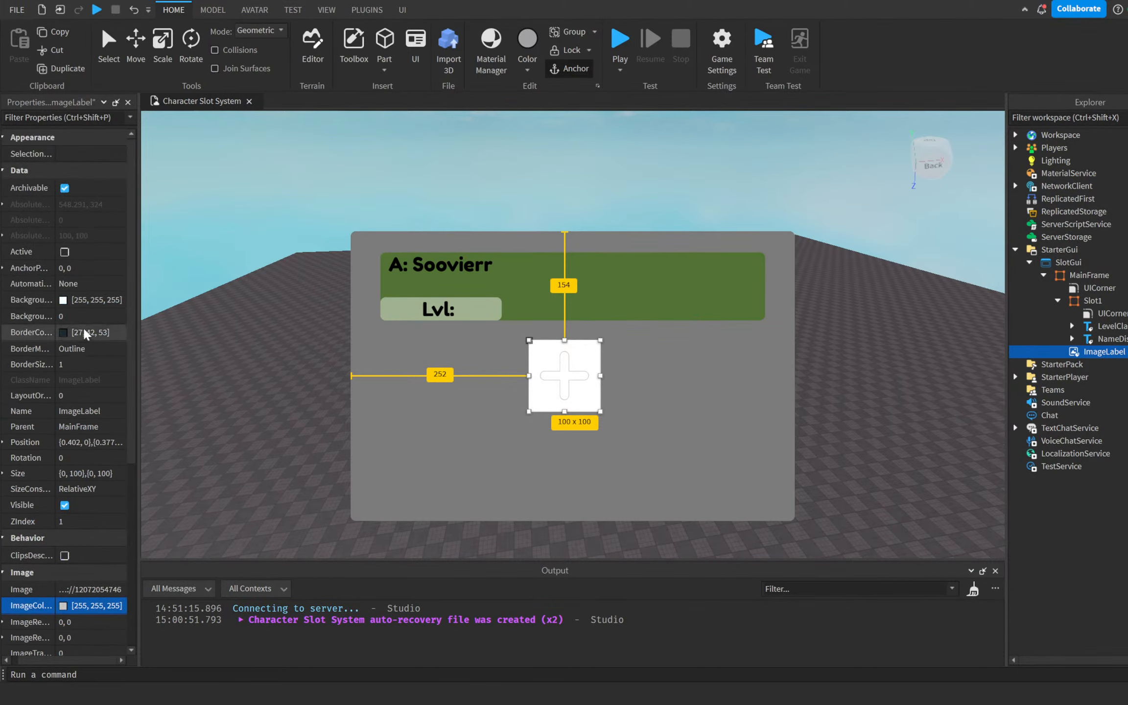
pyautogui.click(84, 316)
pyautogui.write('1')
pyautogui.press('Return')
pyautogui.click(440, 387)
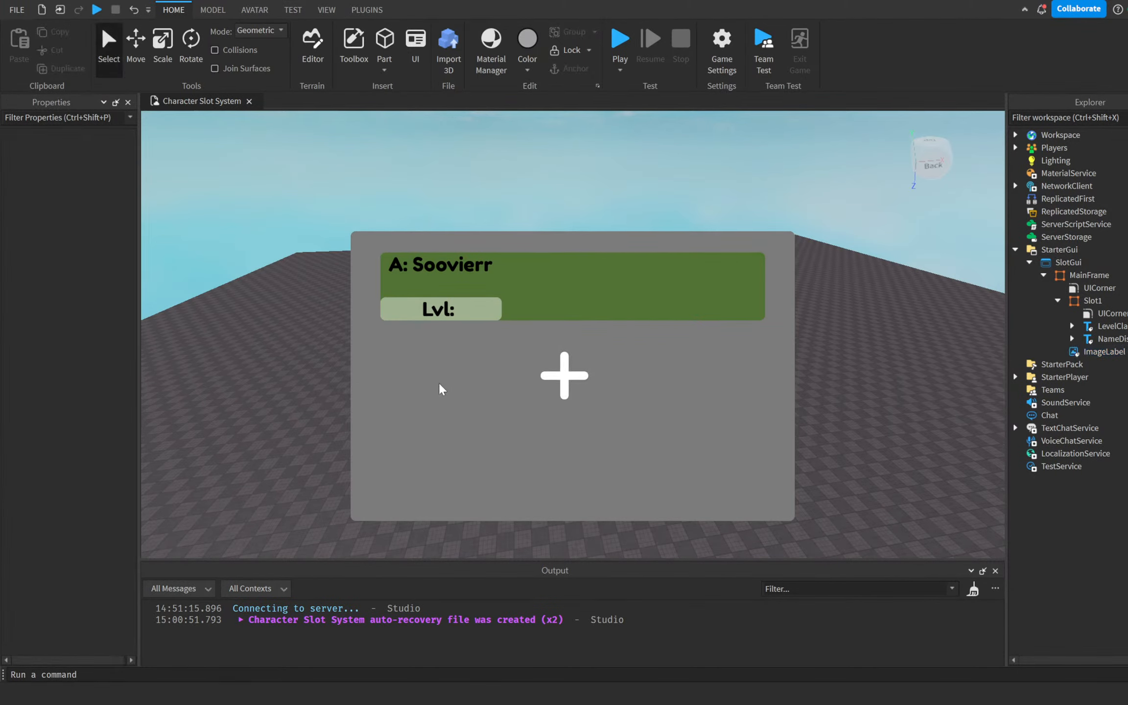
# Resize the plus ImageLabel to about 76 x 70 px and centre it horizontally below Slot1
pyautogui.click(1100, 352)
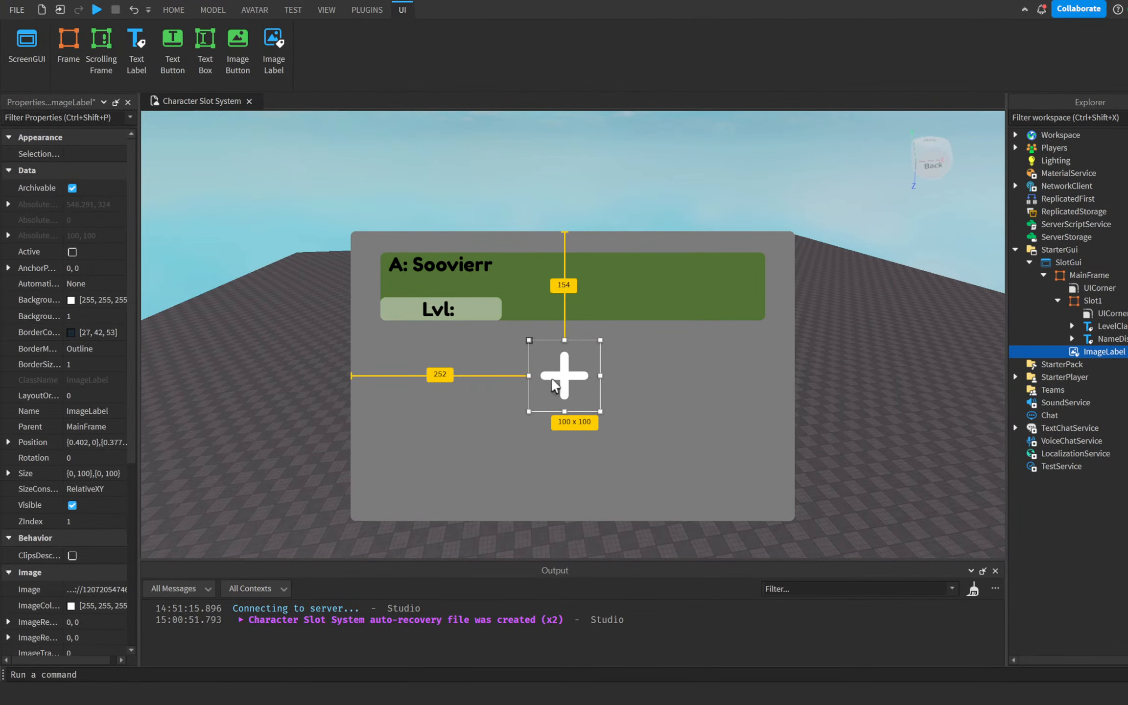
pyautogui.moveTo(554, 384)
pyautogui.mouseDown()
pyautogui.moveTo(565, 383)
pyautogui.moveTo(565, 359)
pyautogui.moveTo(598, 381)
pyautogui.moveTo(570, 367)
pyautogui.mouseUp()
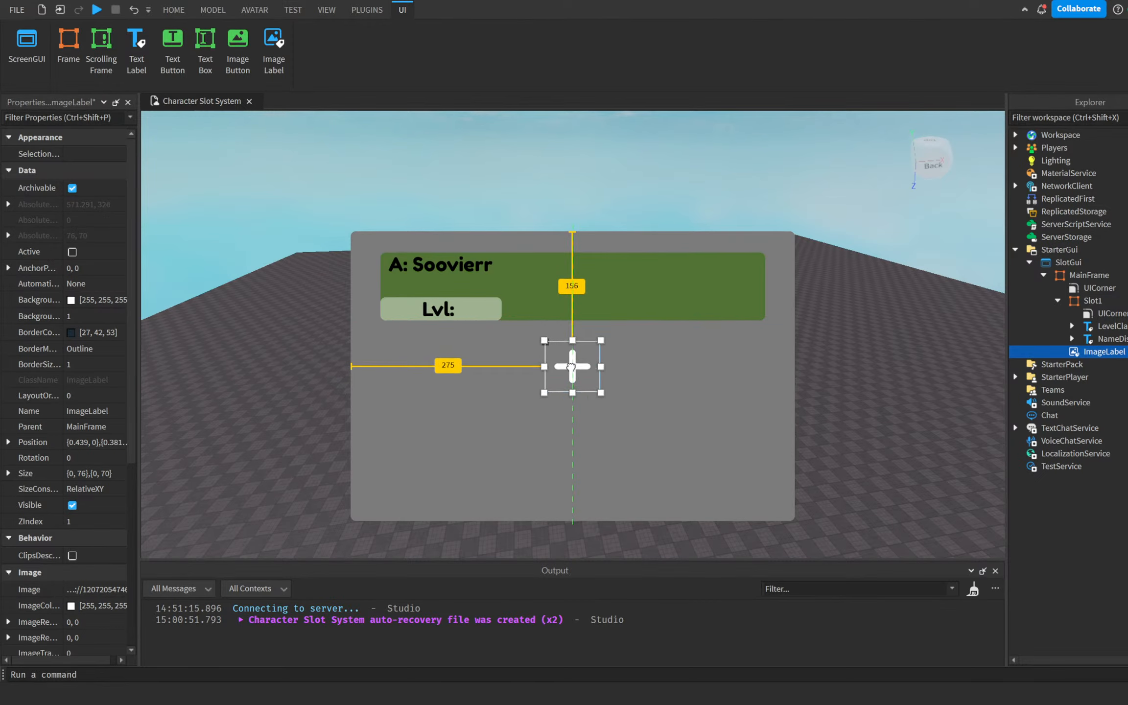
pyautogui.click(889, 361)
pyautogui.moveTo(837, 364); pyautogui.dragTo(837, 363, button='right')
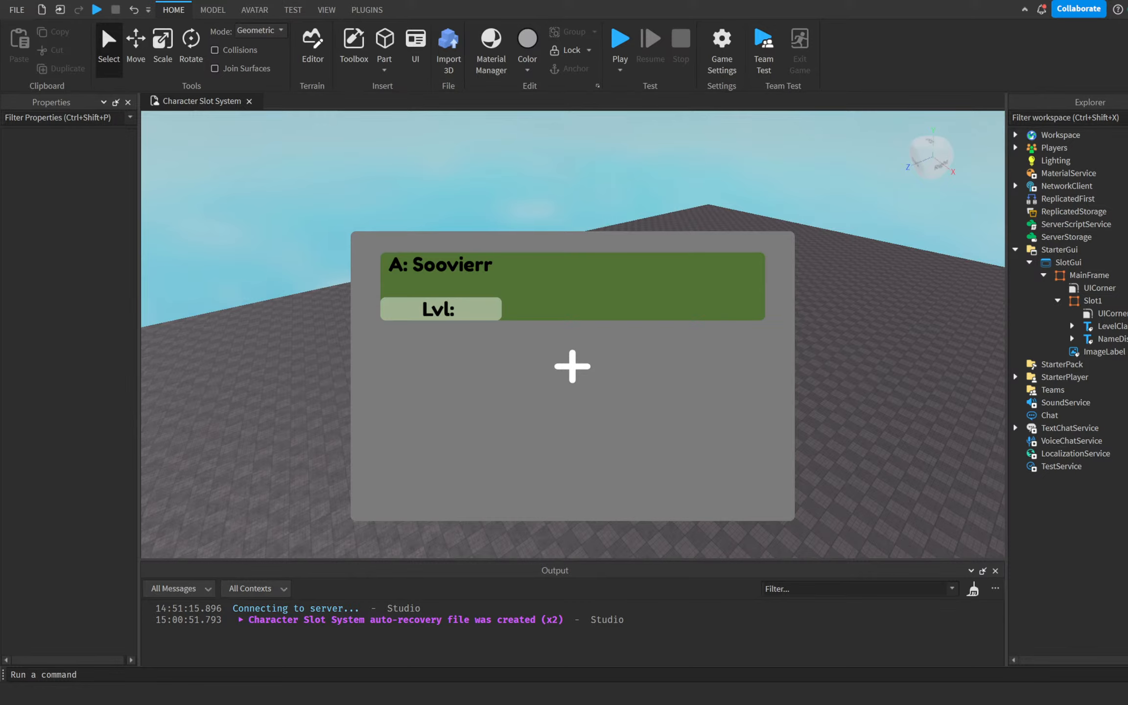
pyautogui.moveTo(878, 381)
pyautogui.mouseDown(button='right')
pyautogui.moveTo(871, 367)
pyautogui.moveTo(878, 382)
pyautogui.mouseUp(button='right')
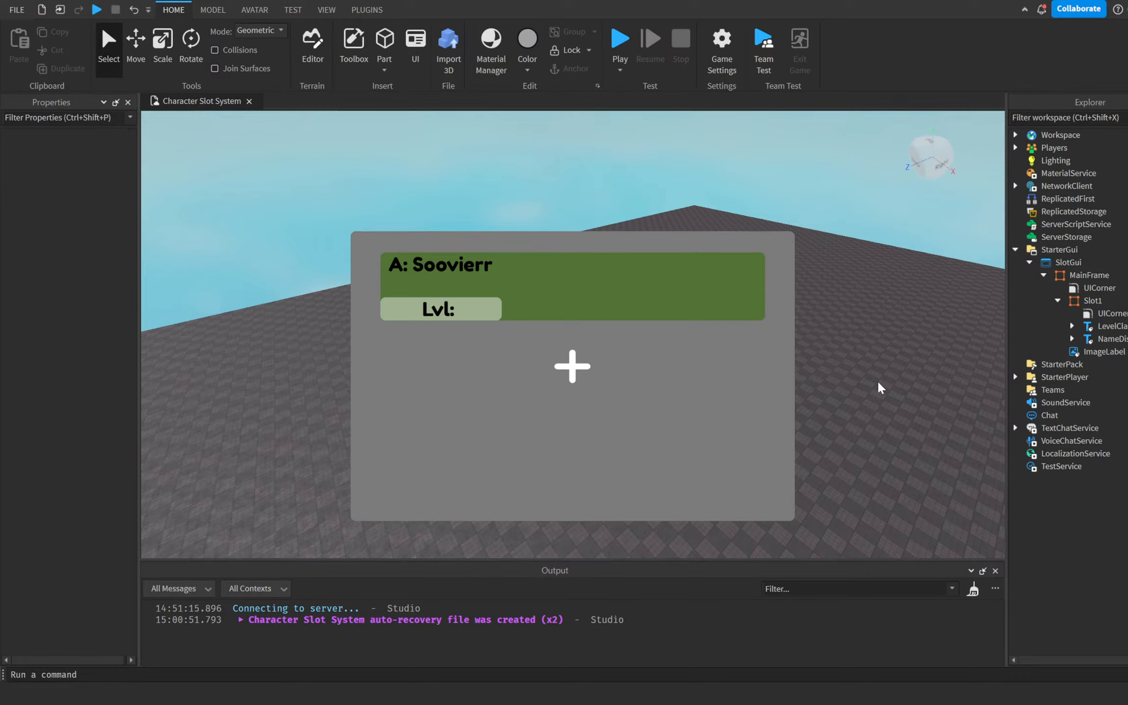
pyautogui.click(1096, 350)
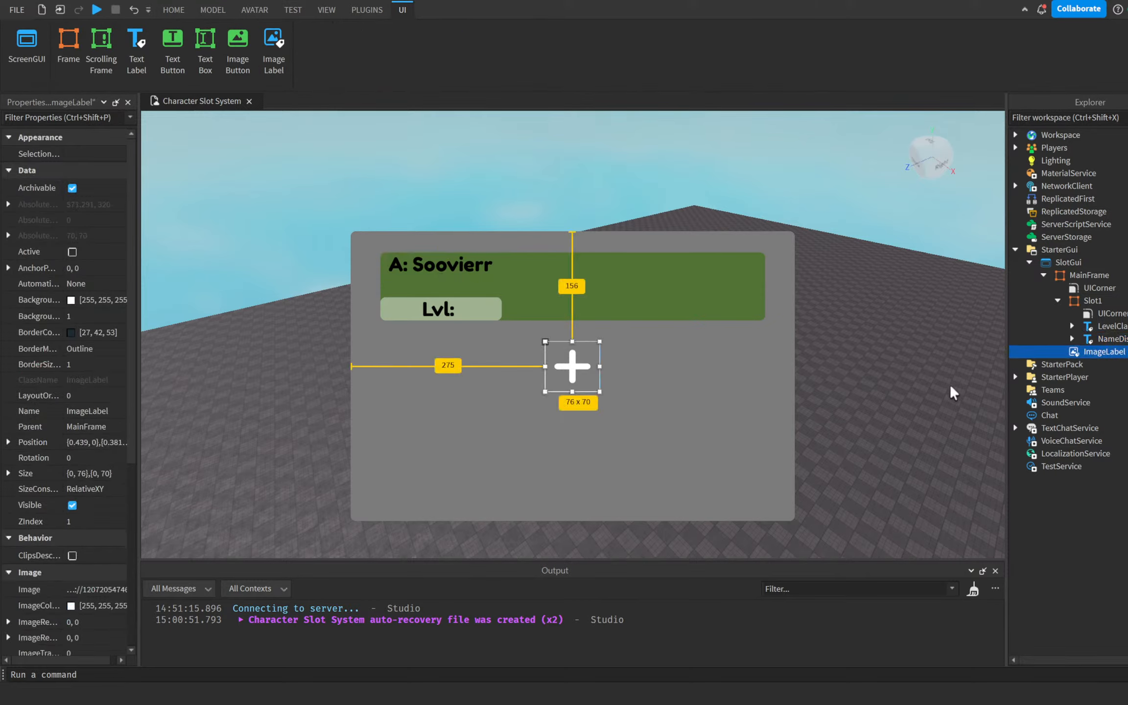
pyautogui.click(938, 399)
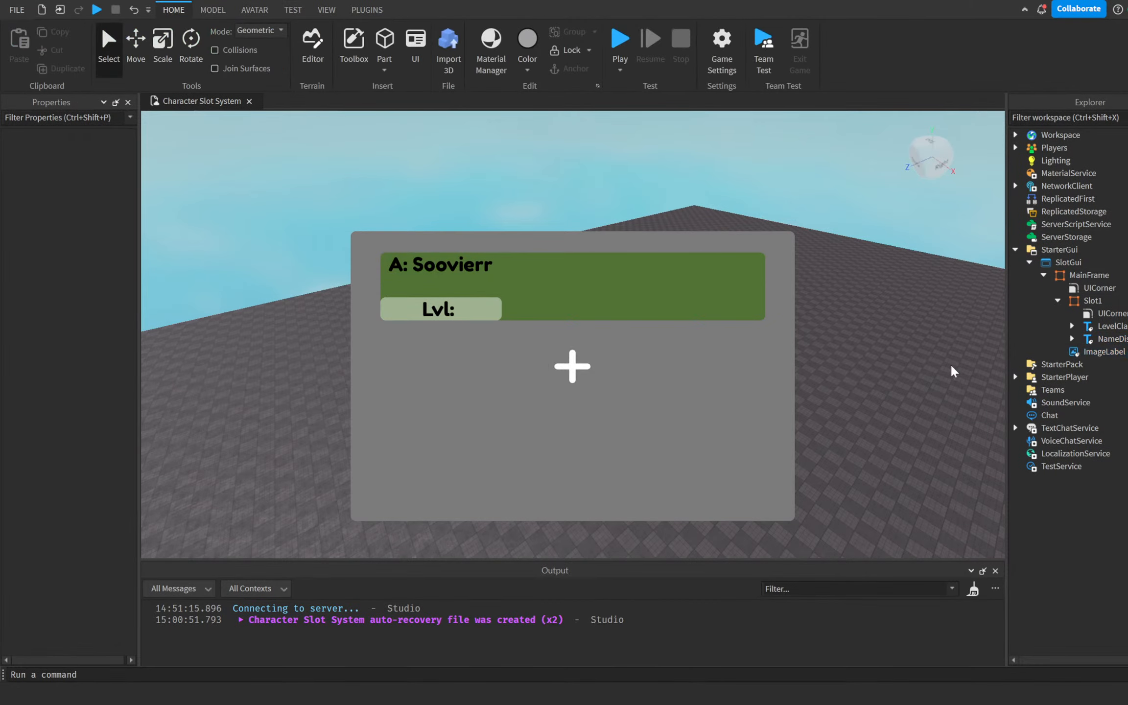
# Move Slot1 up to about 16 px from MainFrame's upper edge and the plus ImageLabel up to about 125 px from it
pyautogui.click(1086, 302)
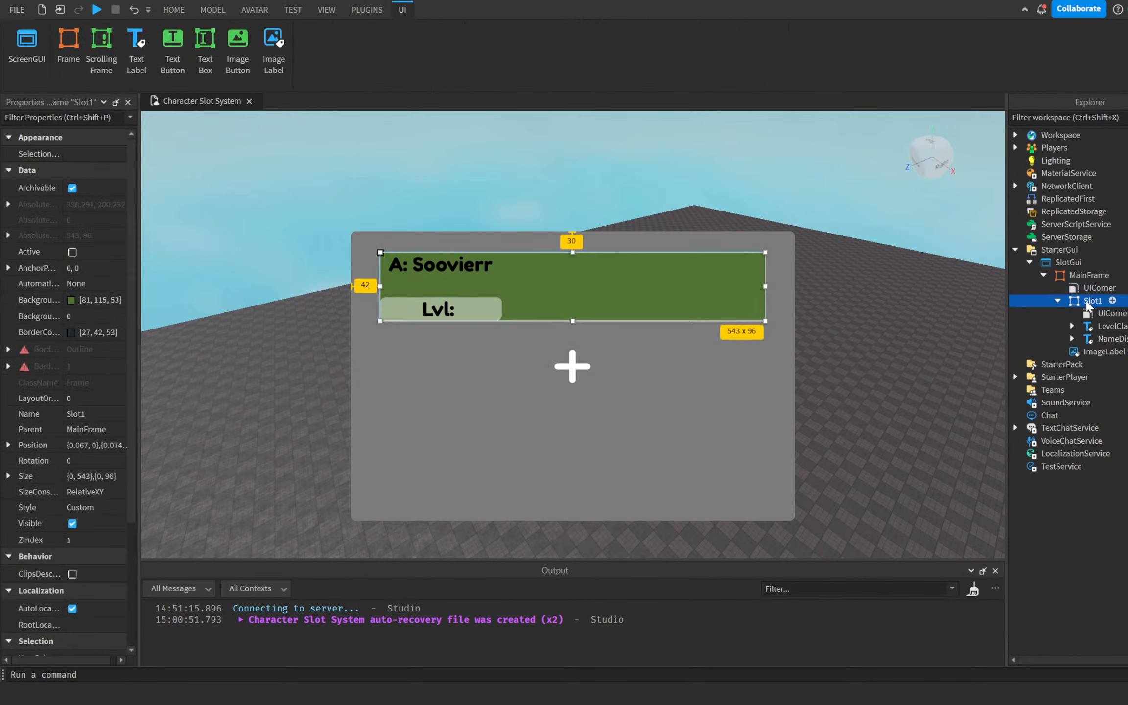
pyautogui.moveTo(690, 286); pyautogui.dragTo(686, 276)
pyautogui.moveTo(575, 366); pyautogui.dragTo(580, 348)
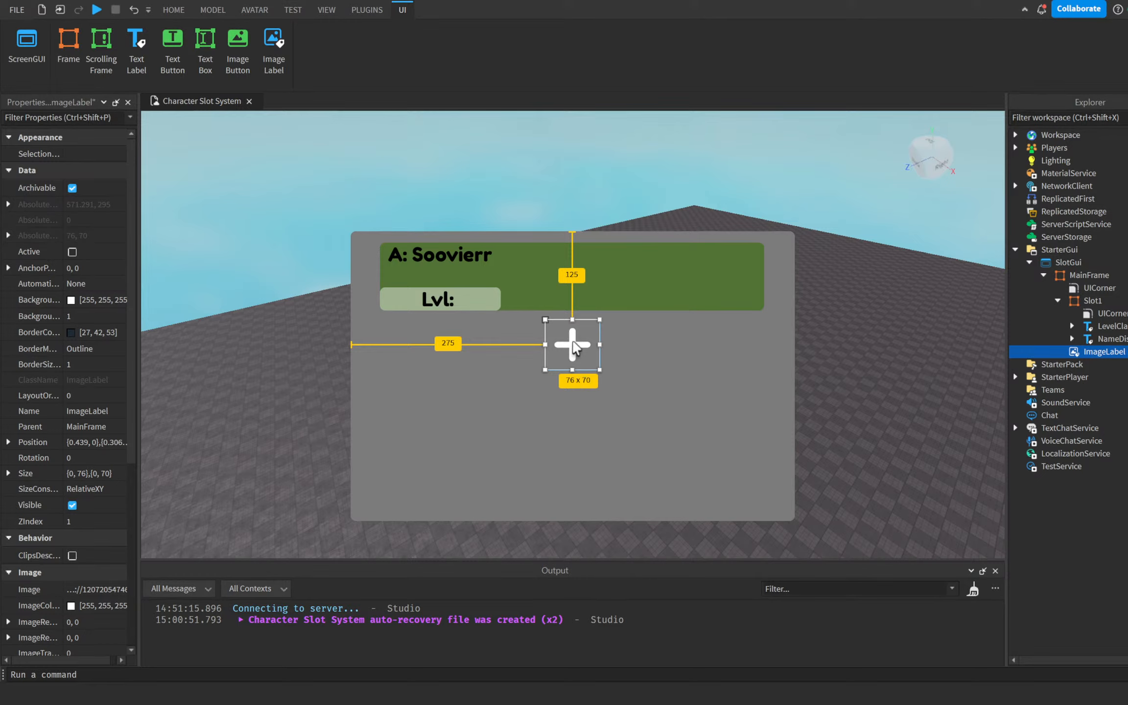
pyautogui.click(776, 416)
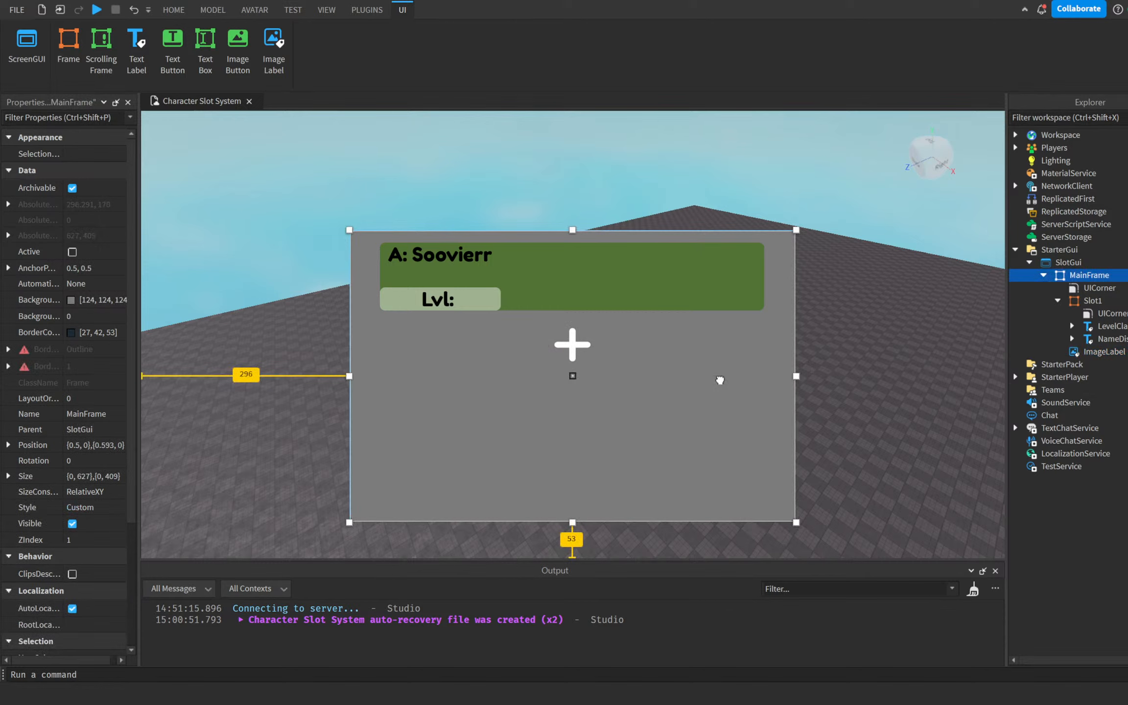
pyautogui.click(919, 372)
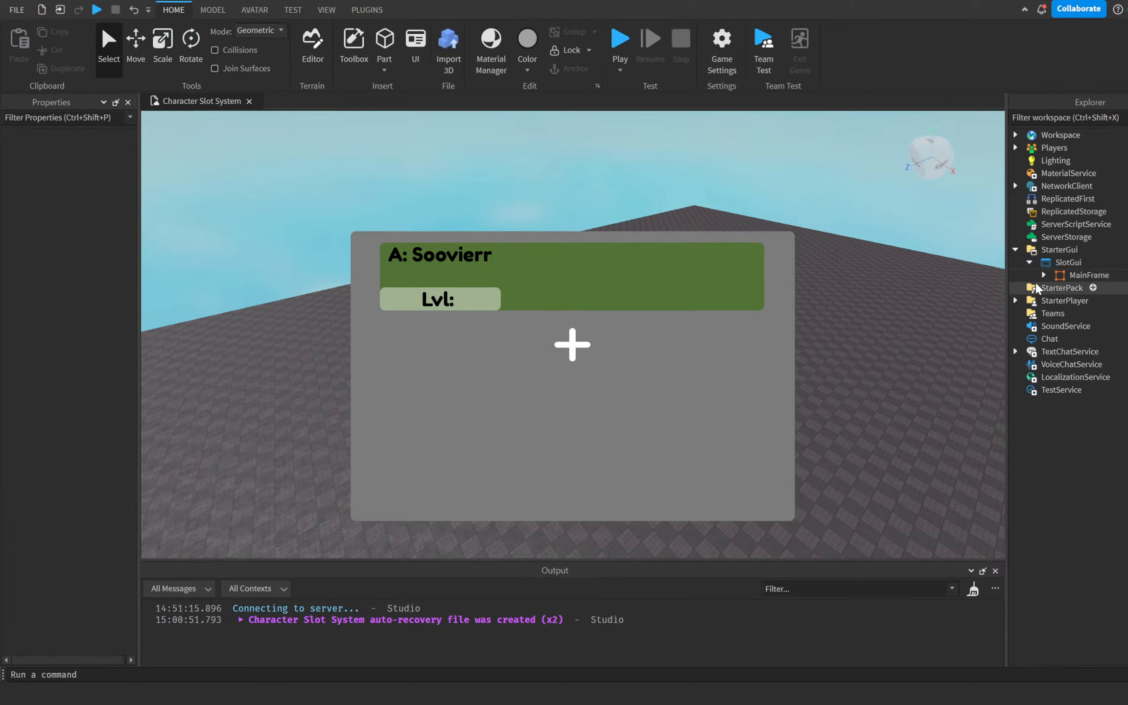
# Add a ScrollingFrame to MainFrame and stretch it to about 637 x 415 px, covering the whole frame
pyautogui.click(1052, 275)
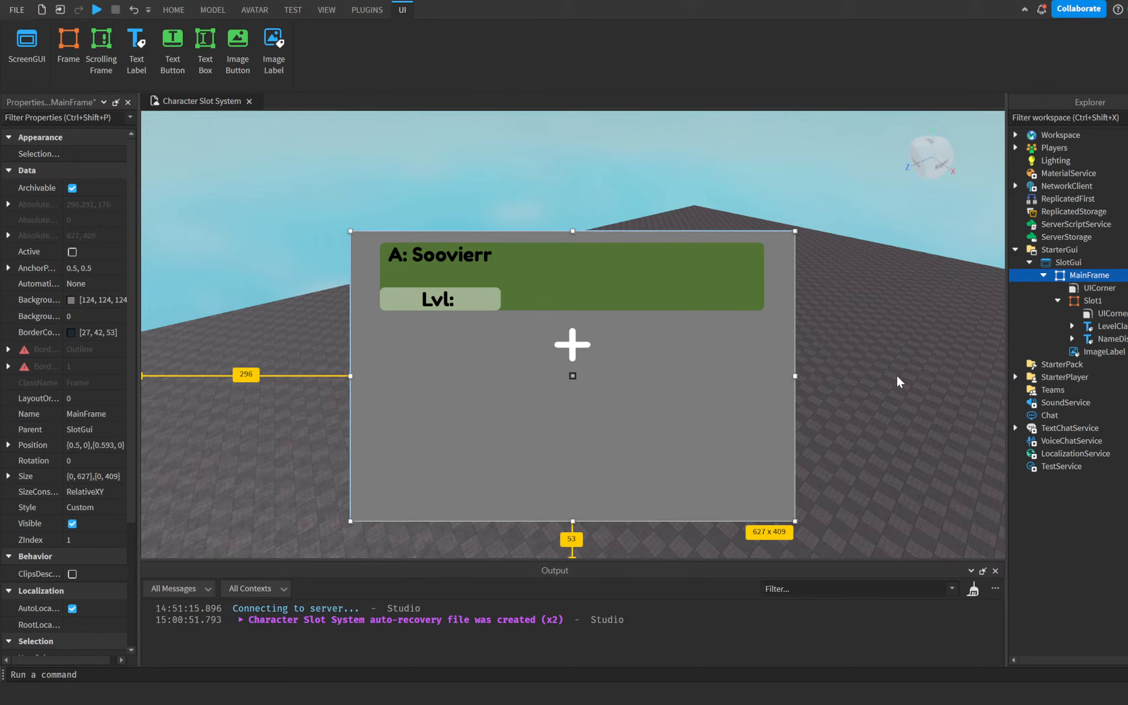
pyautogui.click(1062, 303)
pyautogui.click(382, 272)
pyautogui.moveTo(383, 277); pyautogui.dragTo(798, 529)
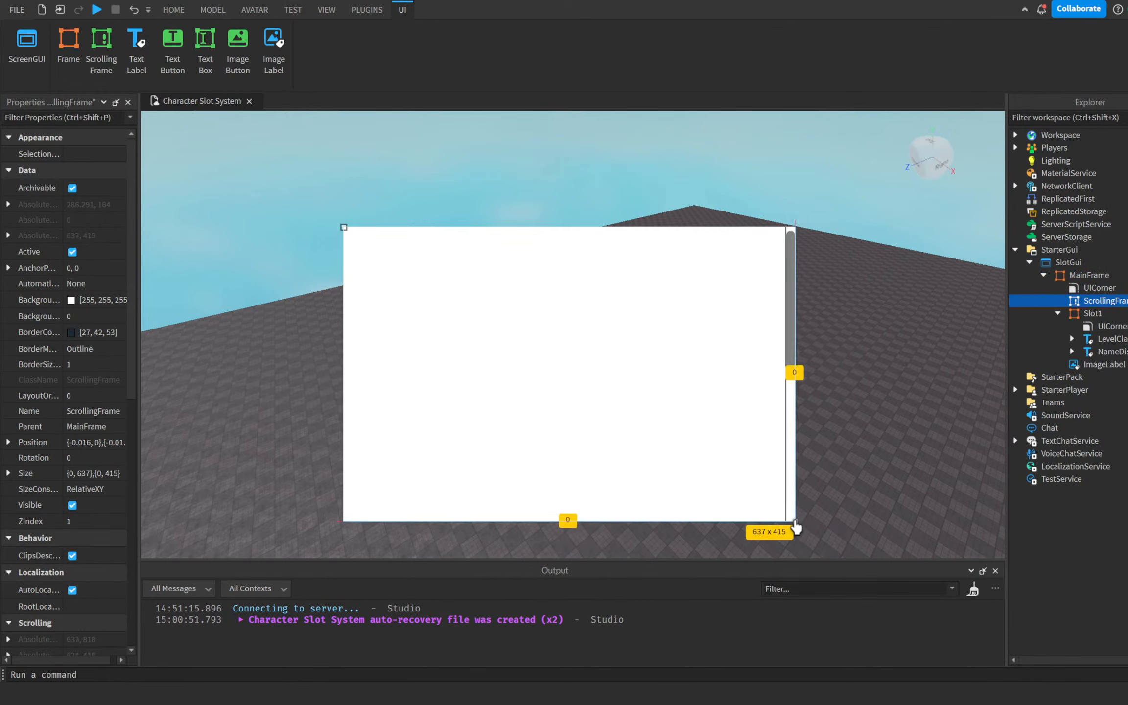
# Set the ScrollingFrame's AnchorPoint to 0.5, 0.5 and move it back over MainFrame
pyautogui.click(91, 268)
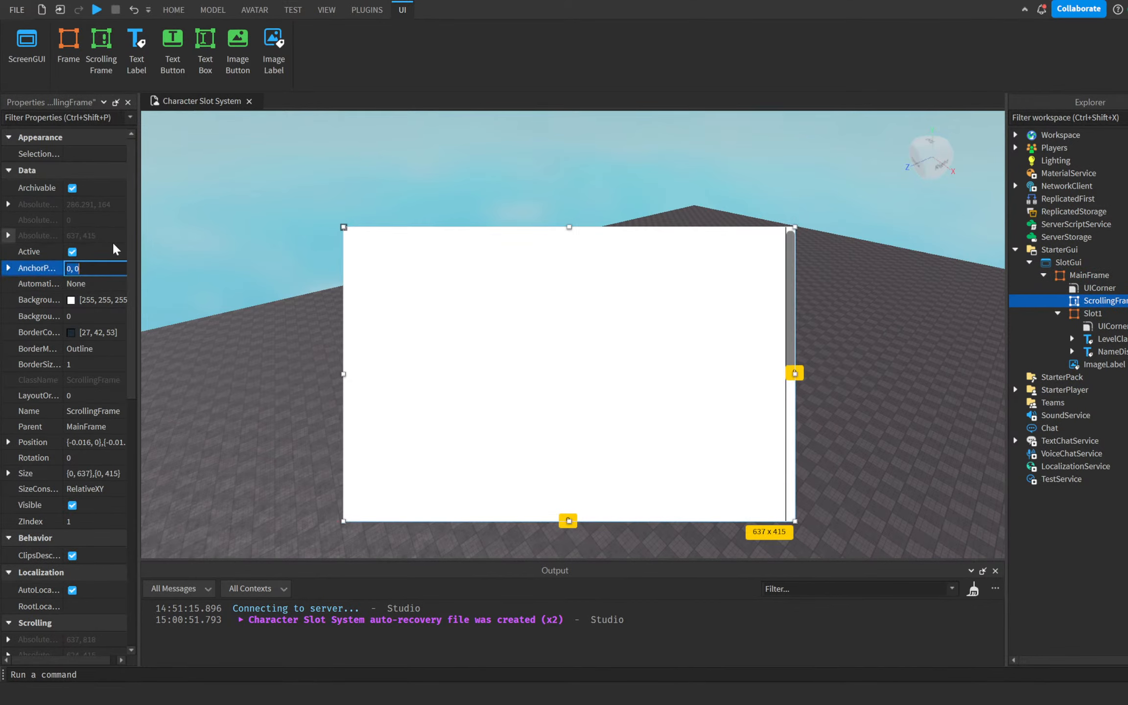
pyautogui.write('0.5, 0.5')
pyautogui.press('Return')
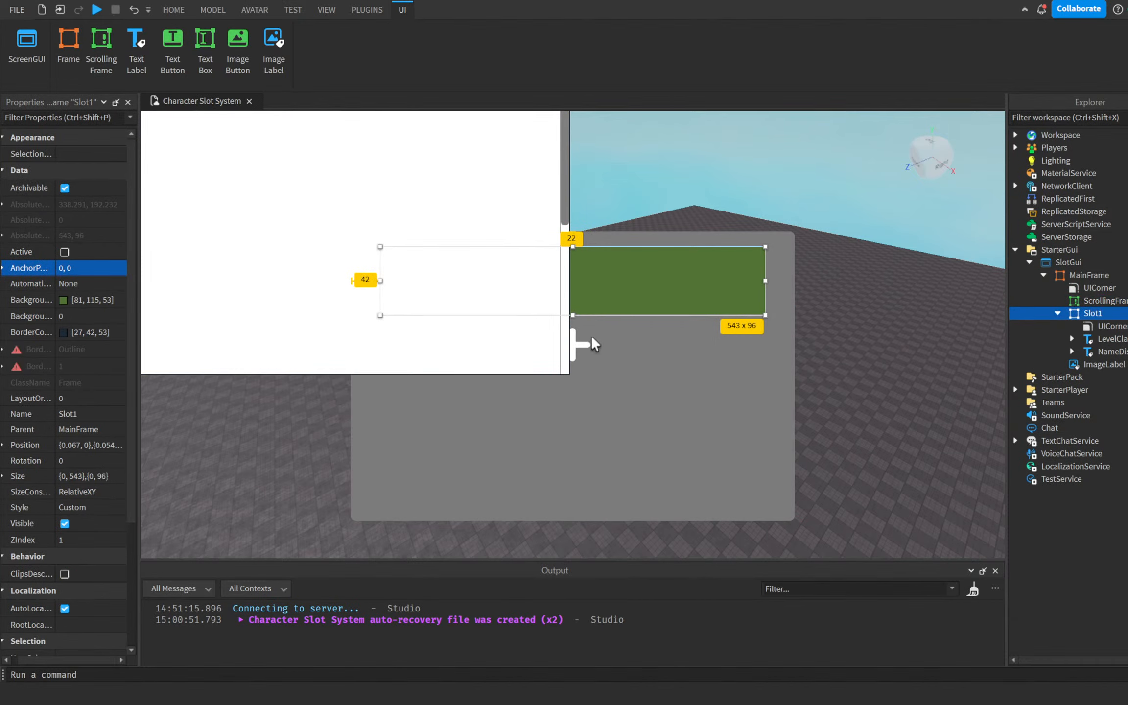
pyautogui.moveTo(448, 323); pyautogui.dragTo(668, 458)
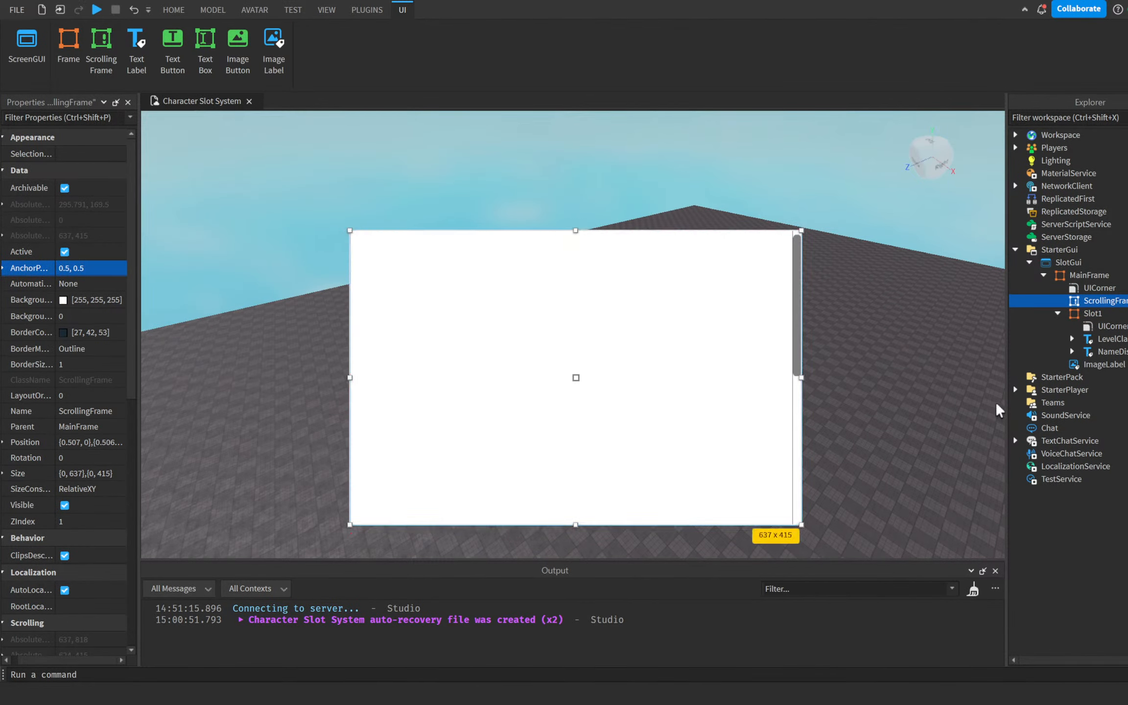
pyautogui.click(995, 401)
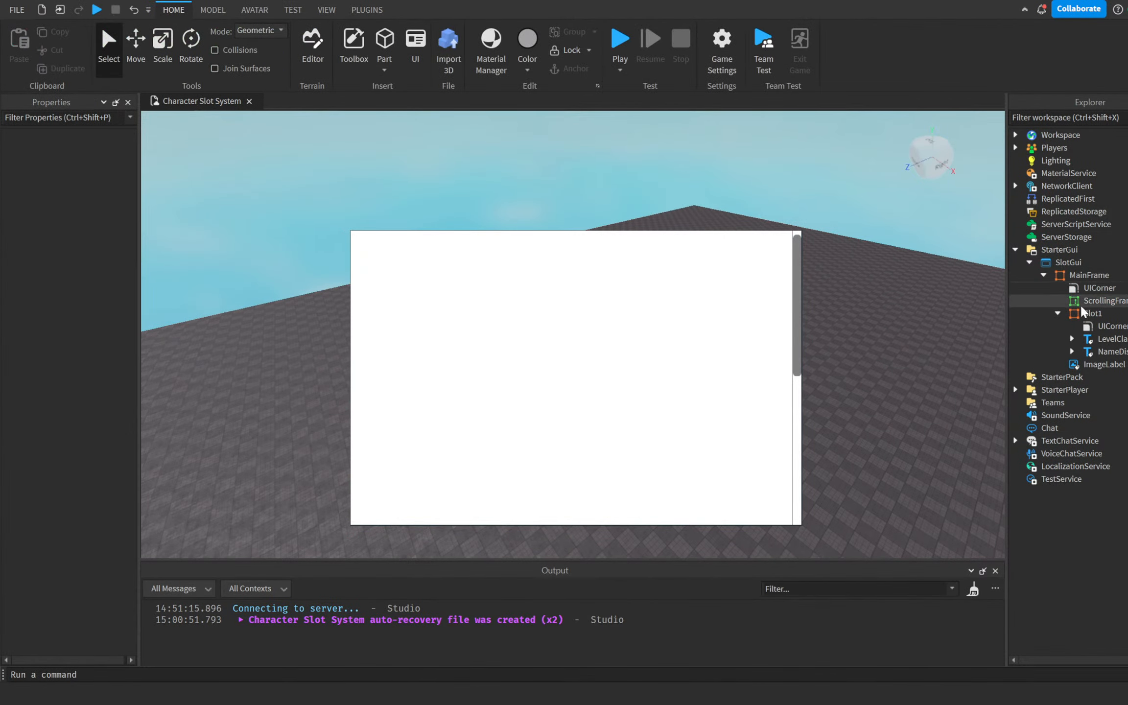
# Move MainFrame's UICorner, Slot1 and the plus ImageLabel into the ScrollingFrame
pyautogui.moveTo(1097, 289); pyautogui.dragTo(1097, 300)
pyautogui.click(1092, 314)
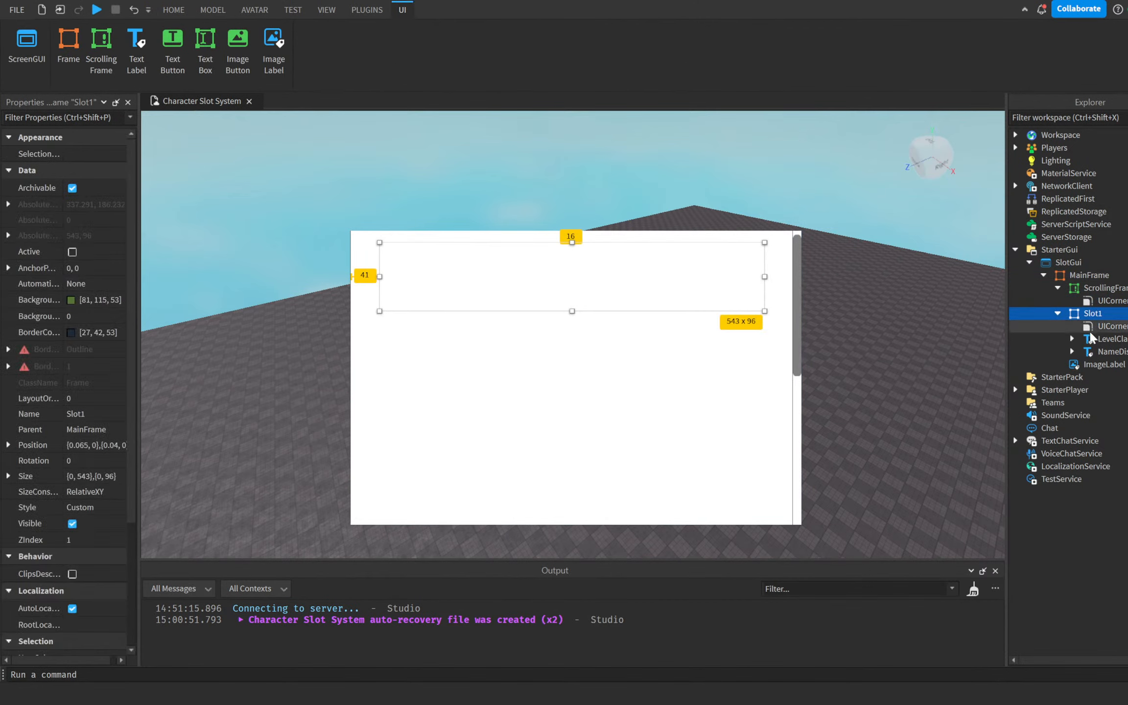
pyautogui.keyDown('ctrl'); pyautogui.click(1096, 365); pyautogui.keyUp('ctrl')
pyautogui.moveTo(1084, 317); pyautogui.dragTo(1090, 287)
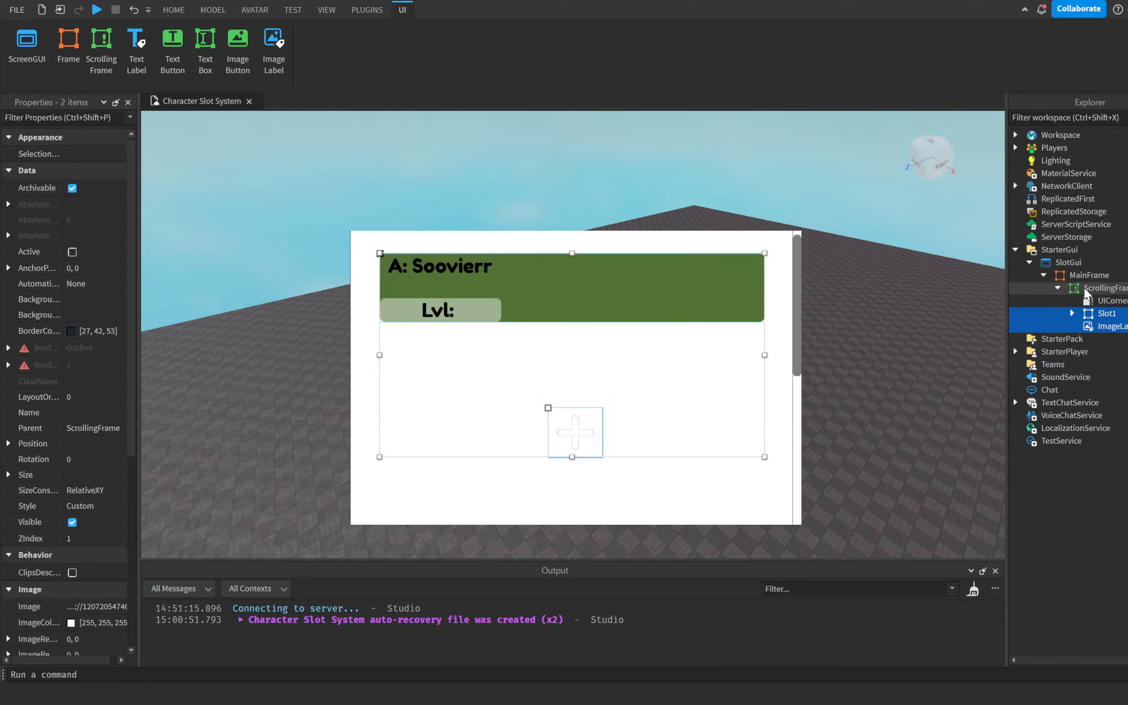
# Move the ScrollingFrame directly under SlotGui and delete MainFrame
pyautogui.moveTo(1090, 291); pyautogui.dragTo(1072, 264)
pyautogui.click(1062, 275)
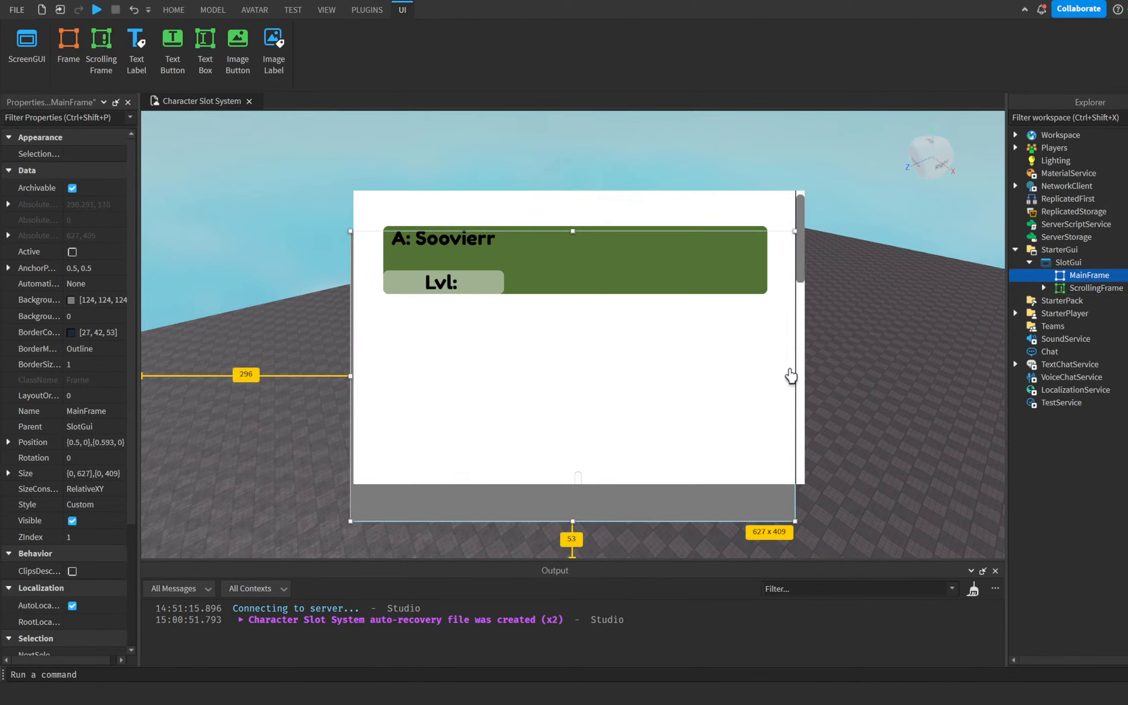
pyautogui.press('Delete')
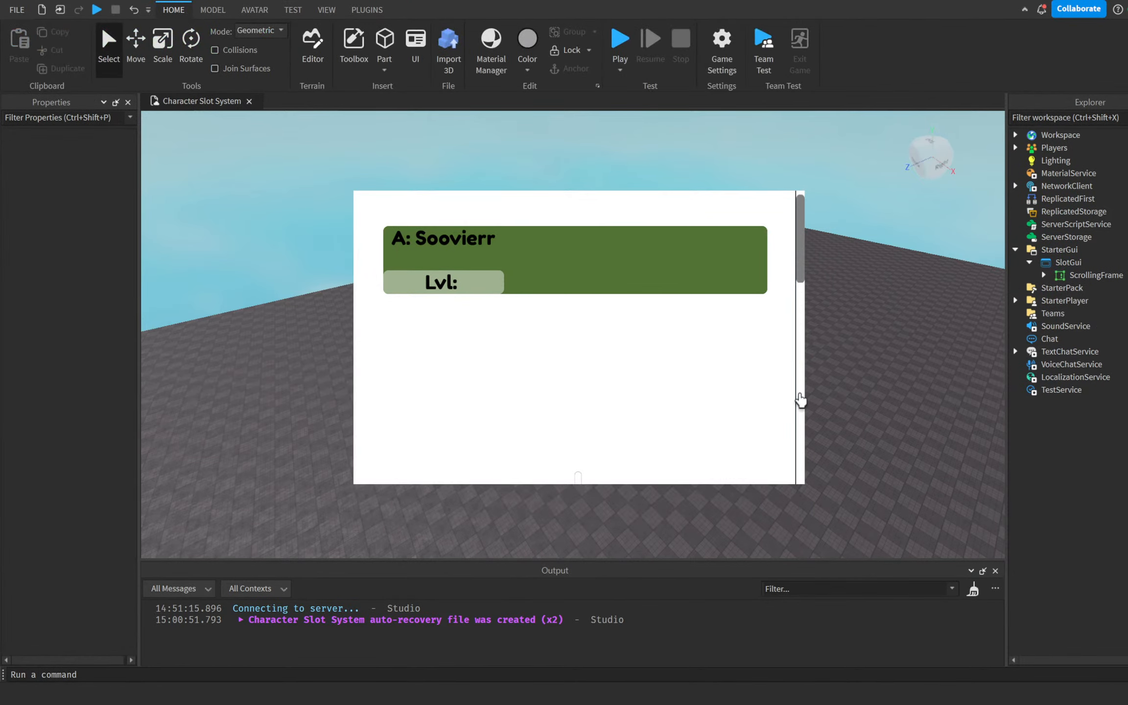
# Set the ScrollingFrame's background colour to the green 56, 129, 83
pyautogui.click(1095, 276)
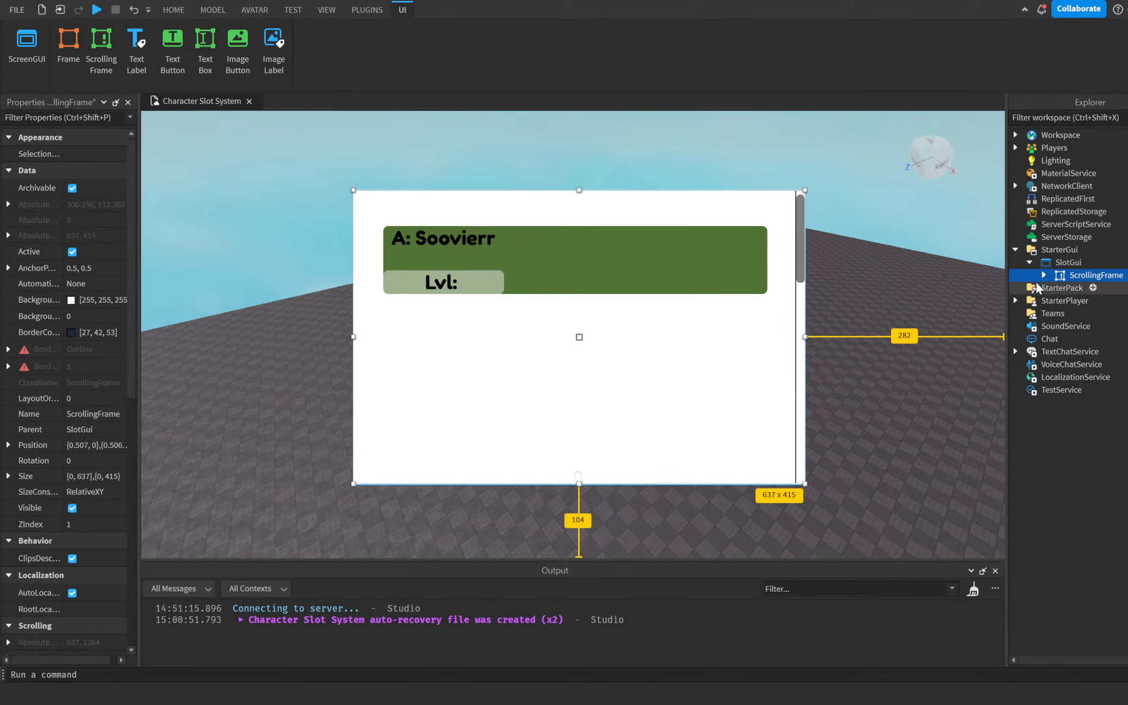
pyautogui.click(1044, 276)
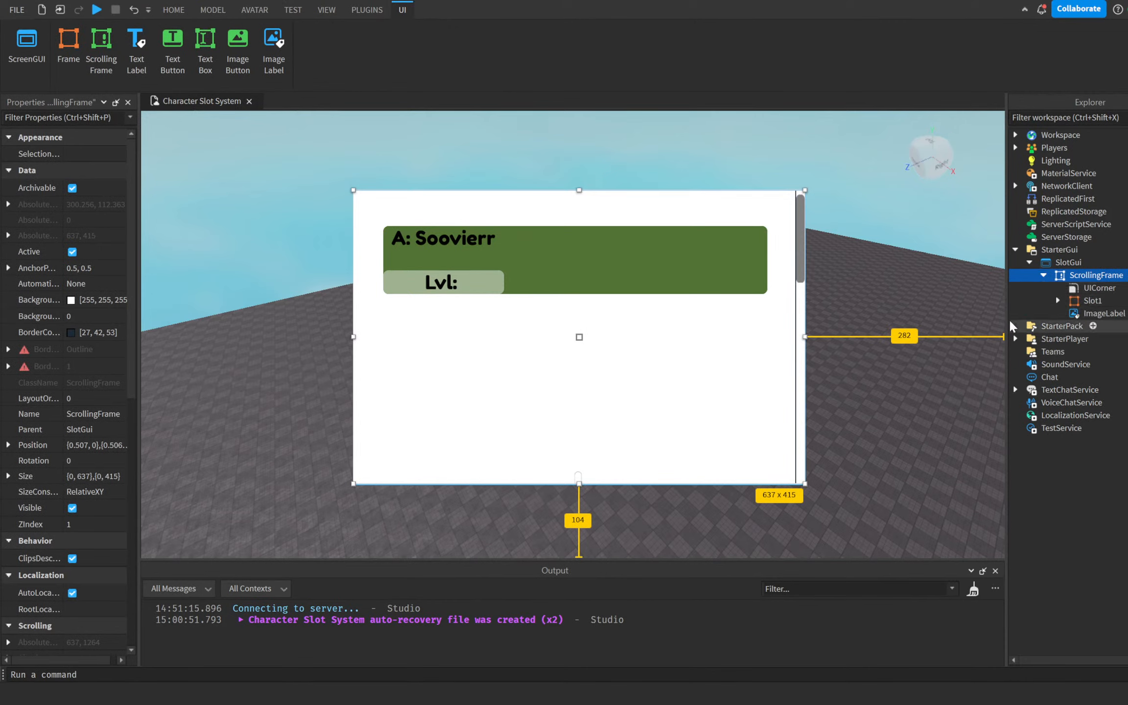
pyautogui.click(74, 302)
pyautogui.moveTo(703, 354); pyautogui.dragTo(768, 301)
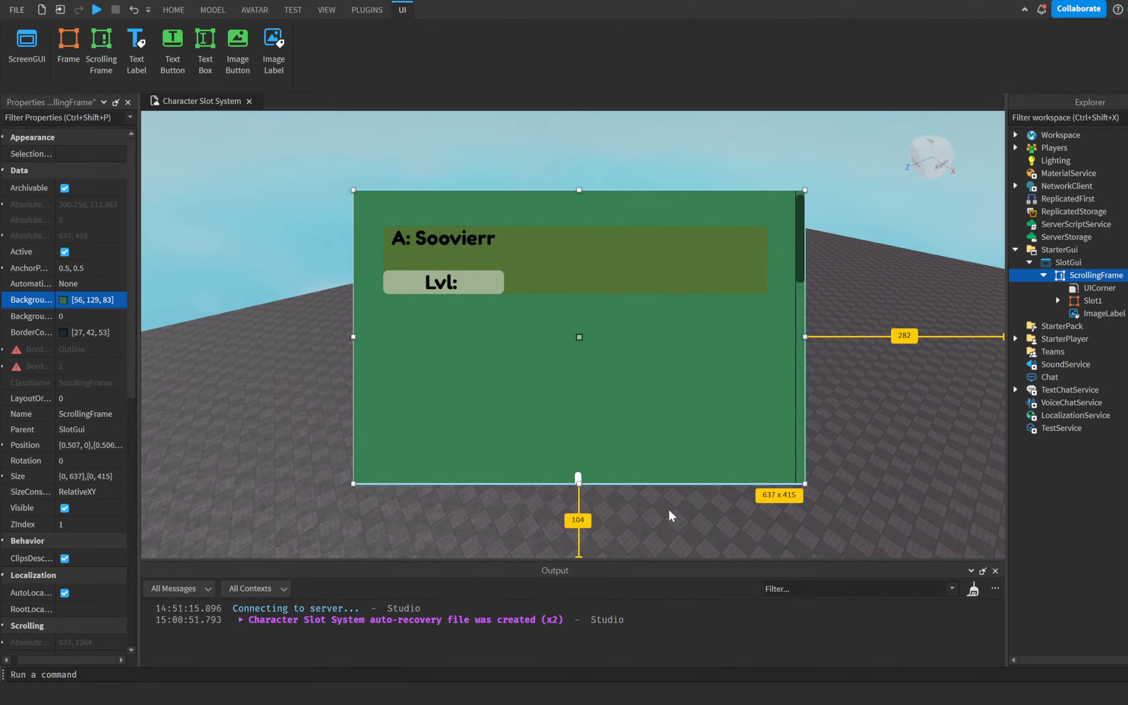
pyautogui.click(891, 420)
# Scroll through the ScrollingFrame's contents to check how Slot1 and the plus image move
pyautogui.moveTo(888, 413); pyautogui.dragTo(887, 411, button='right')
pyautogui.scroll(-5, 798, 274)
pyautogui.scroll(5, 797, 303)
pyautogui.scroll(-3, 740, 352)
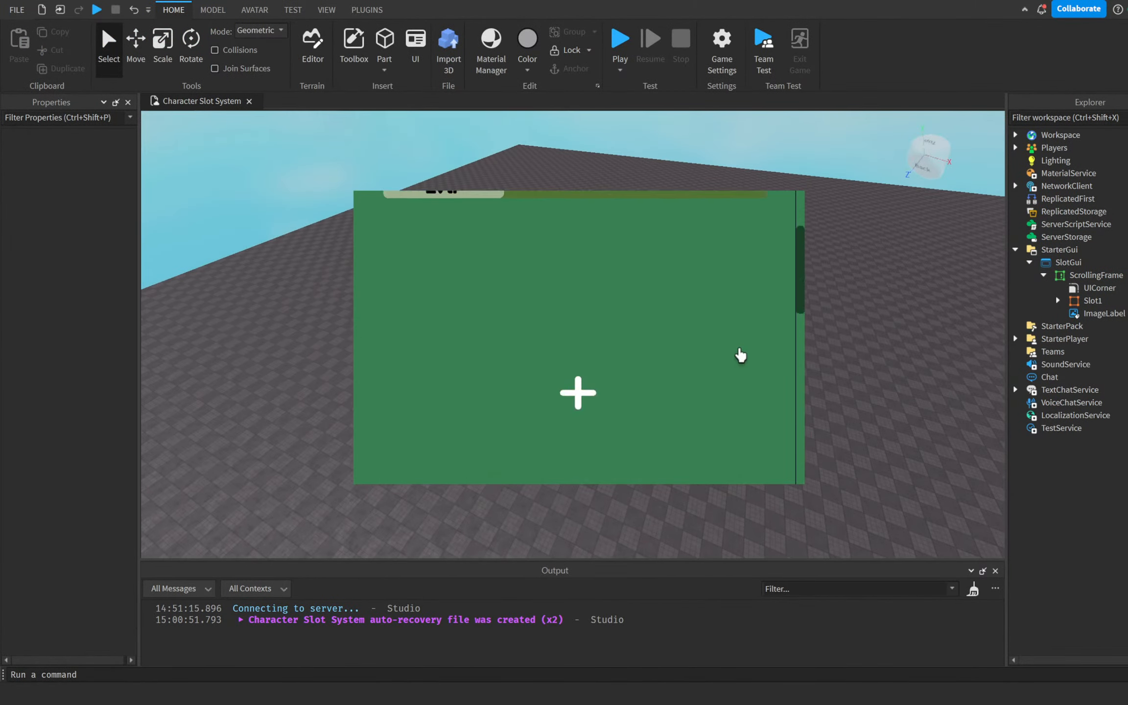
pyautogui.scroll(3, 742, 355)
pyautogui.scroll(-5, 767, 350)
pyautogui.scroll(5, 766, 351)
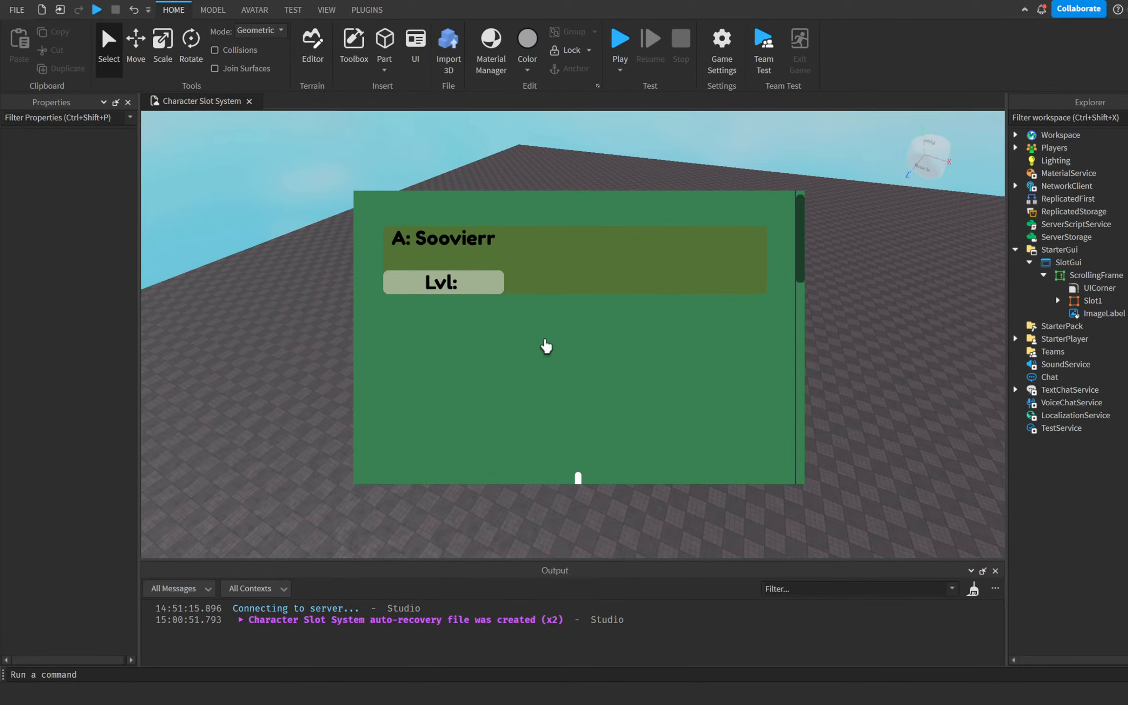
pyautogui.scroll(-5, 624, 353)
pyautogui.scroll(5, 614, 372)
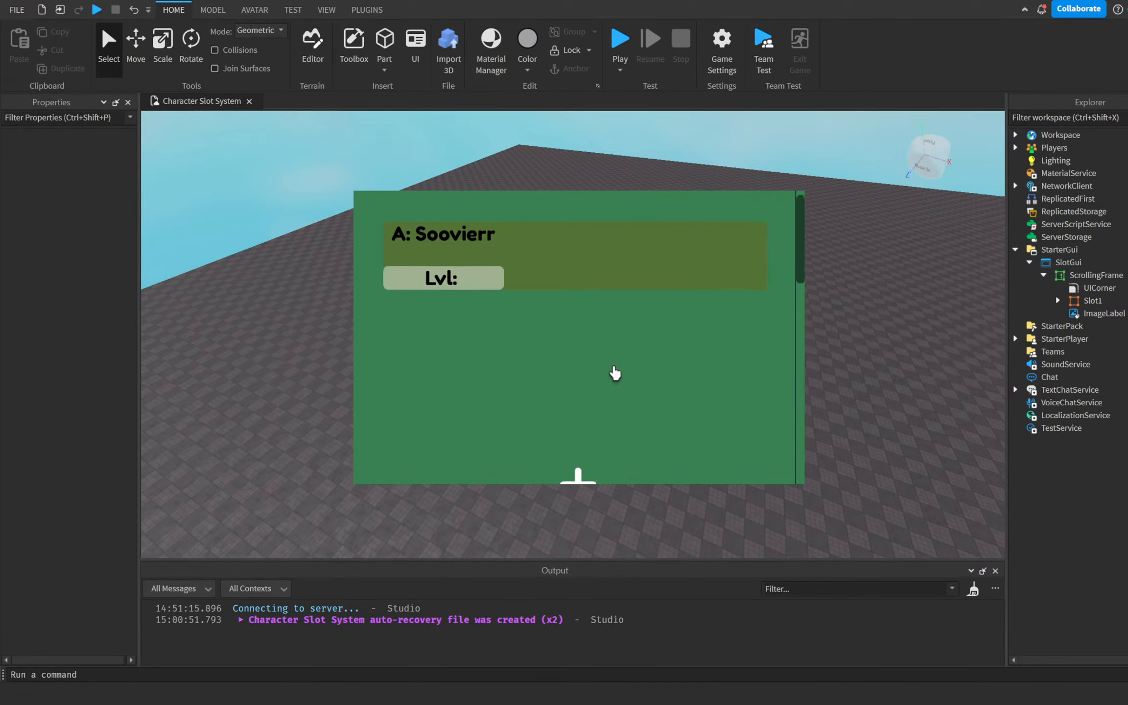
# Change the ScrollingFrame's background colour to the dark green 31, 71, 25
pyautogui.click(1098, 313)
pyautogui.click(1095, 275)
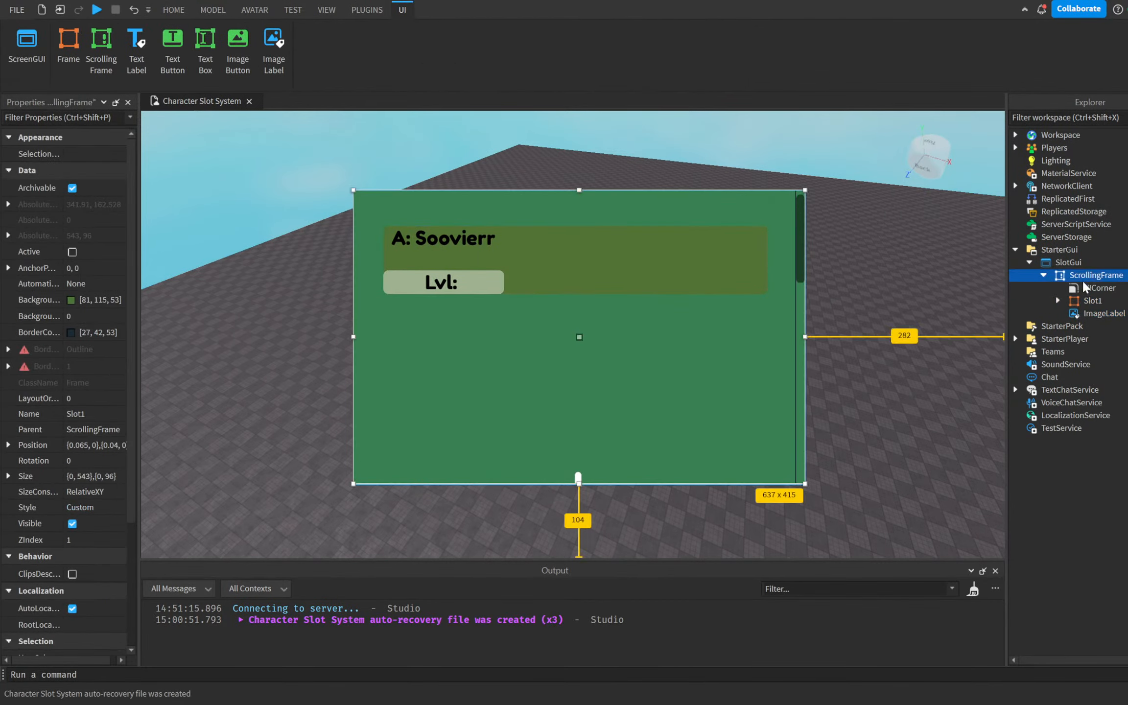
pyautogui.click(70, 299)
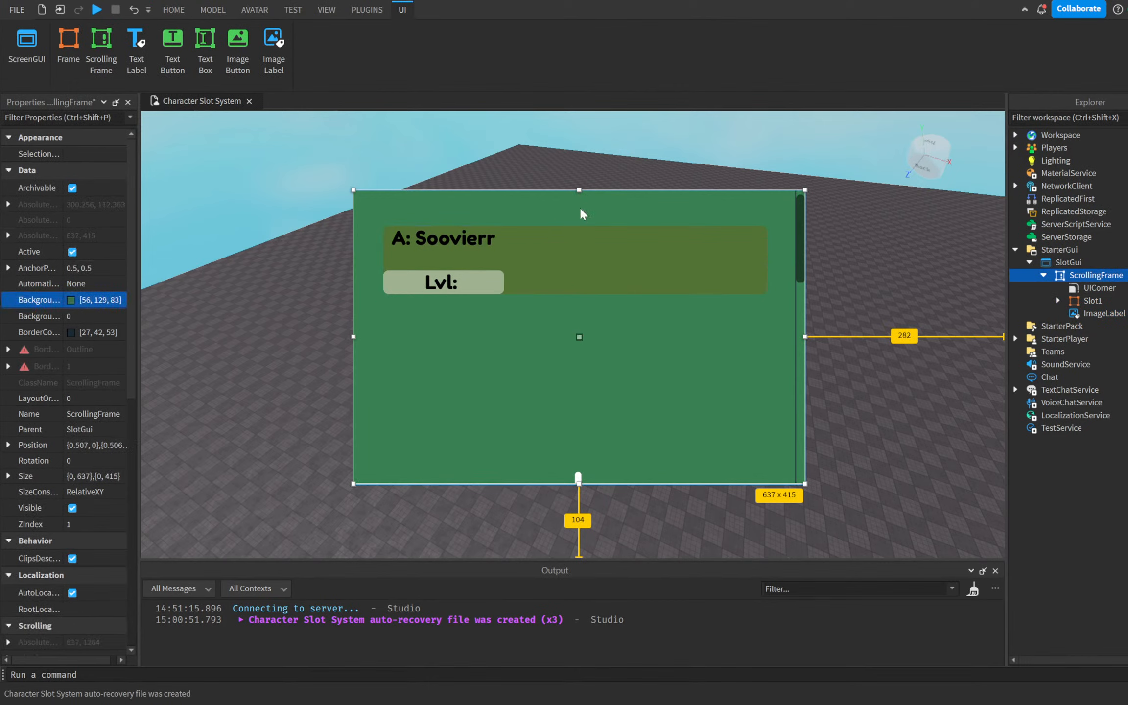
pyautogui.moveTo(963, 208); pyautogui.dragTo(1070, 260)
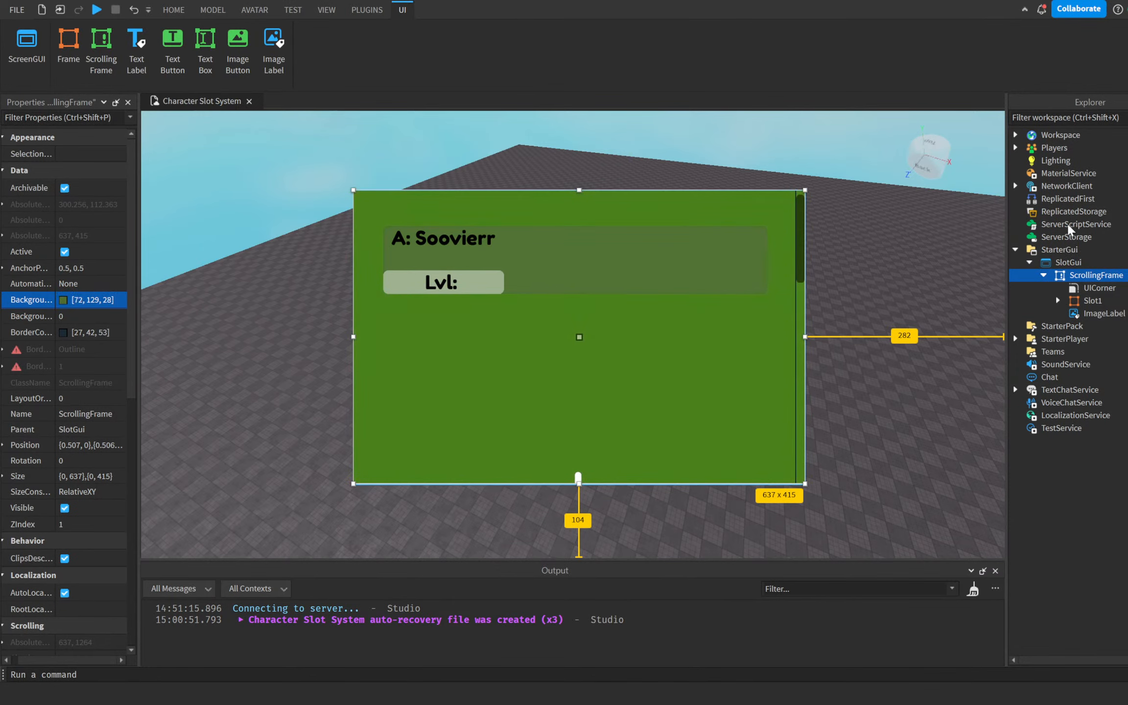
pyautogui.moveTo(1097, 270); pyautogui.dragTo(1125, 300)
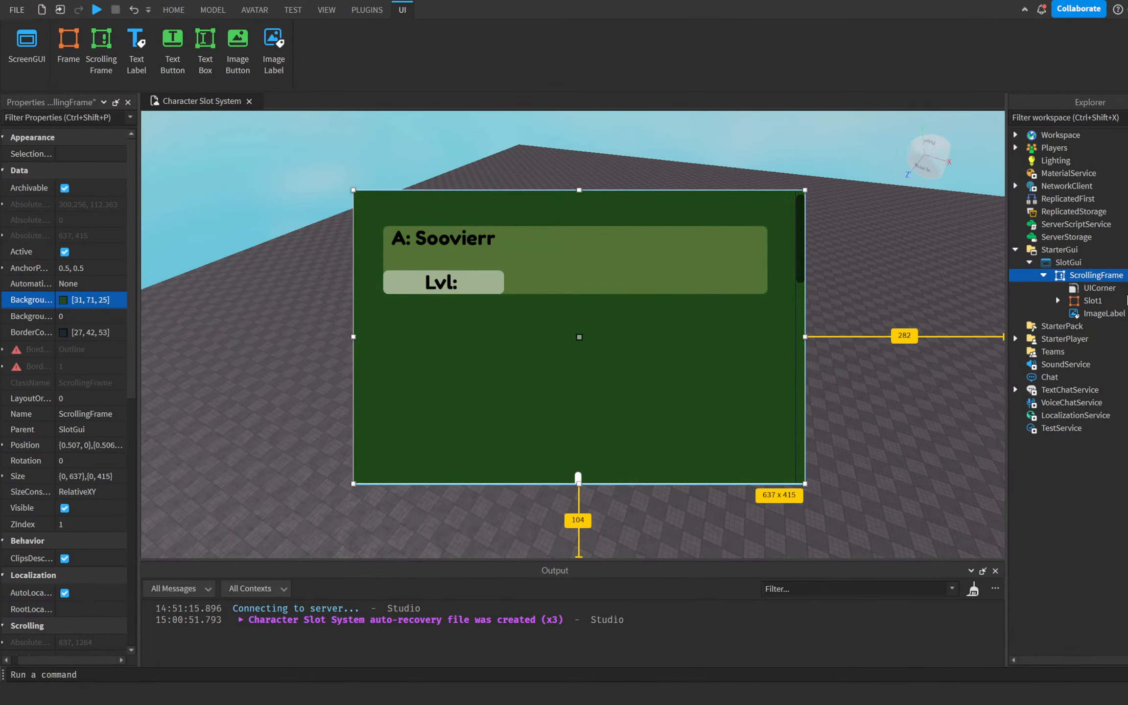
pyautogui.click(954, 441)
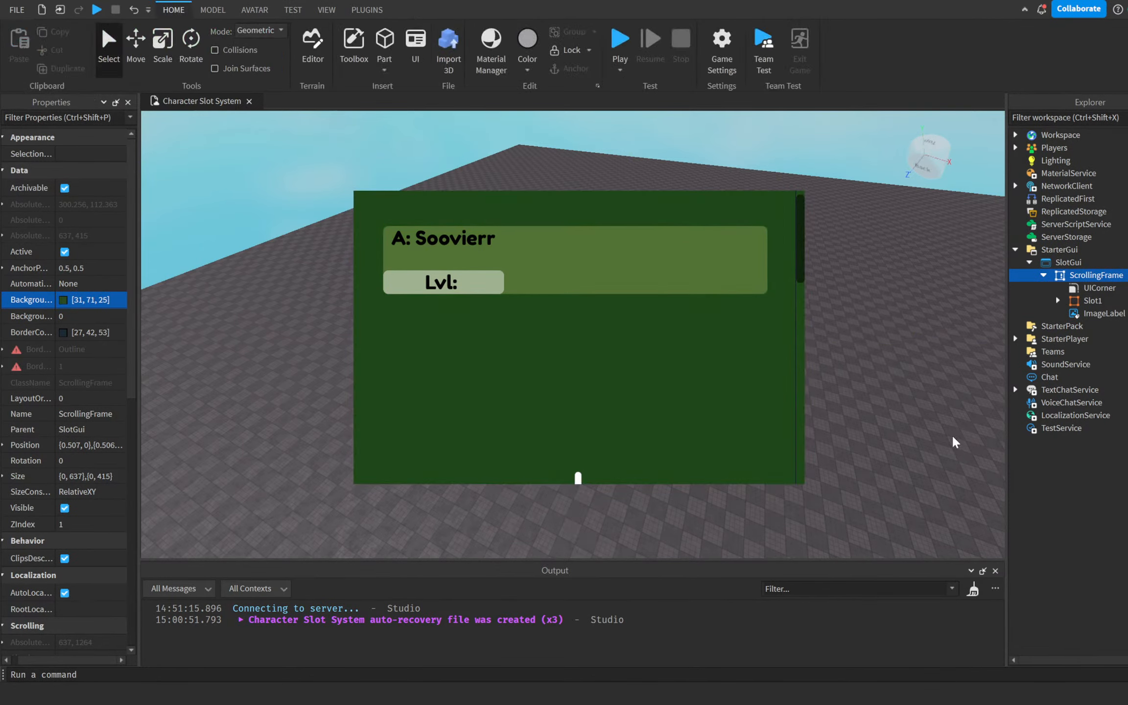
# Move Slot1 up to about 14 px from the ScrollingFrame's upper edge and centre it horizontally
pyautogui.click(1094, 314)
pyautogui.click(1083, 300)
pyautogui.moveTo(604, 276); pyautogui.dragTo(604, 250)
pyautogui.click(896, 324)
pyautogui.moveTo(895, 324); pyautogui.dragTo(836, 307, button='right')
pyautogui.click(1075, 314)
pyautogui.click(1084, 300)
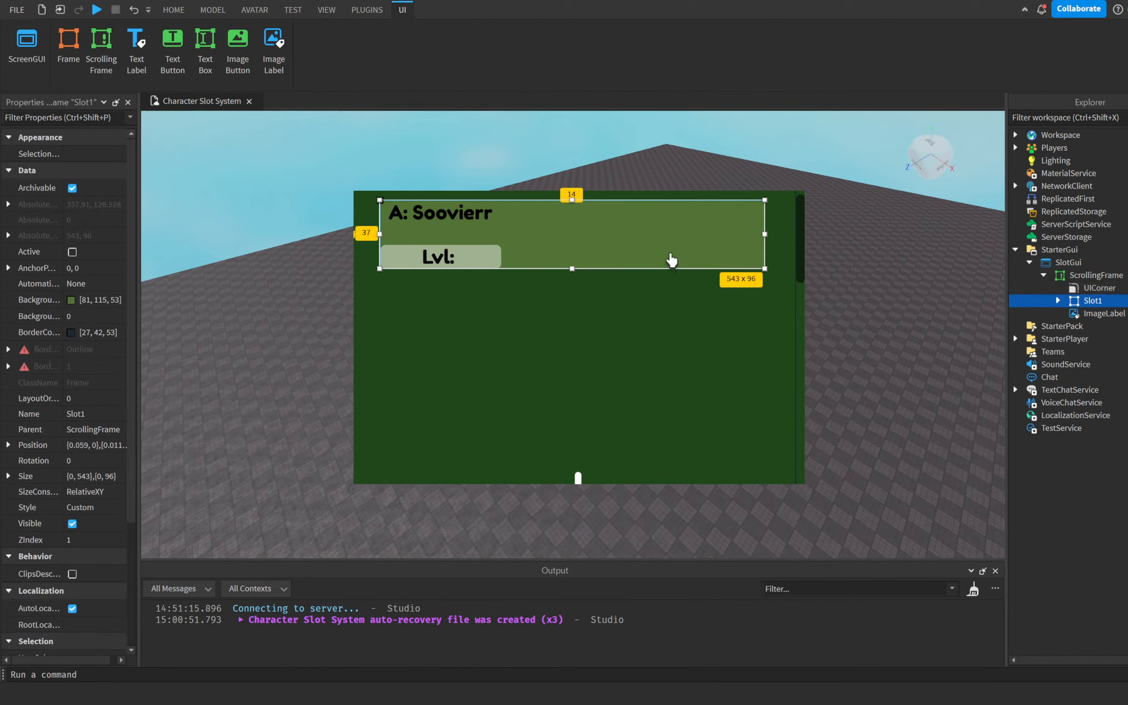
pyautogui.moveTo(670, 254); pyautogui.dragTo(675, 254)
# Move the plus ImageLabel up just below Slot1, about 131 px from the ScrollingFrame's upper edge
pyautogui.click(567, 483)
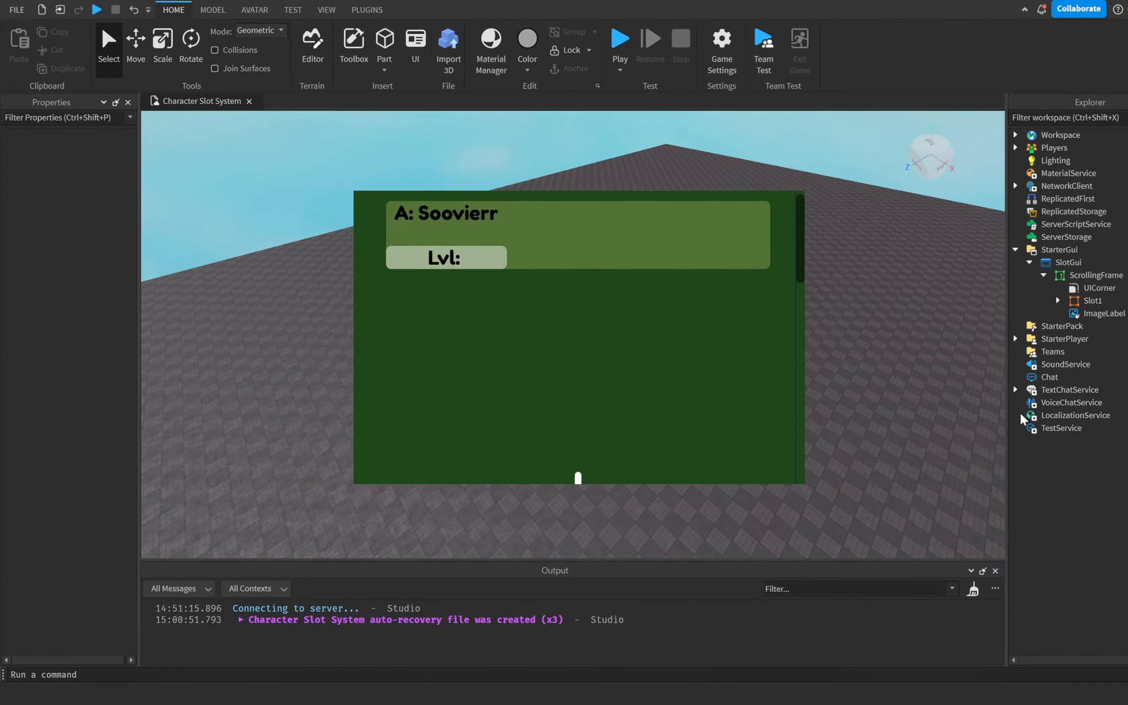
pyautogui.click(576, 477)
pyautogui.moveTo(578, 471); pyautogui.dragTo(572, 295)
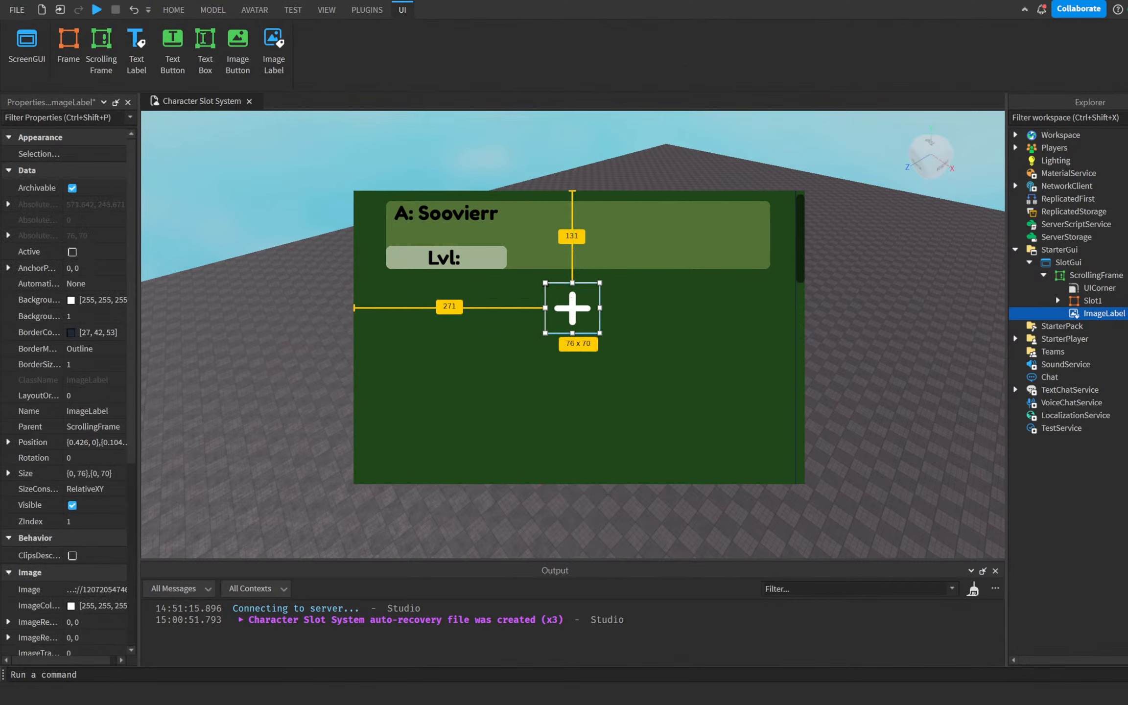
pyautogui.click(1087, 300)
pyautogui.click(1086, 314)
pyautogui.press('Delete')
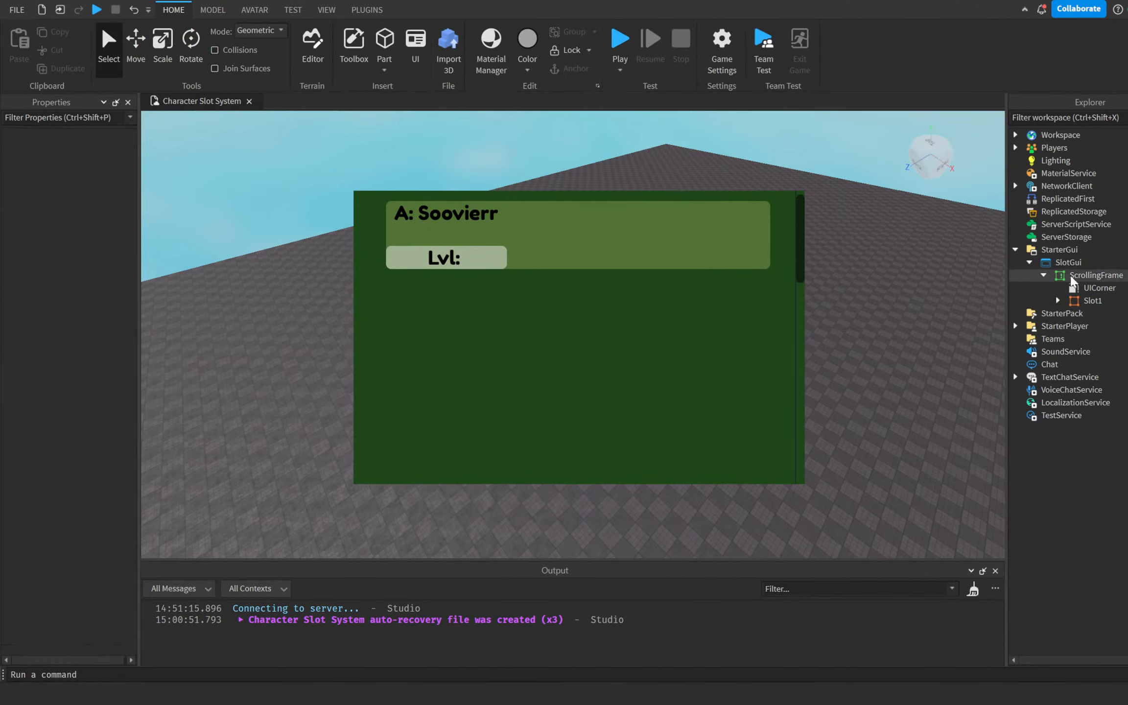
pyautogui.hotkey('ctrl', 'z')
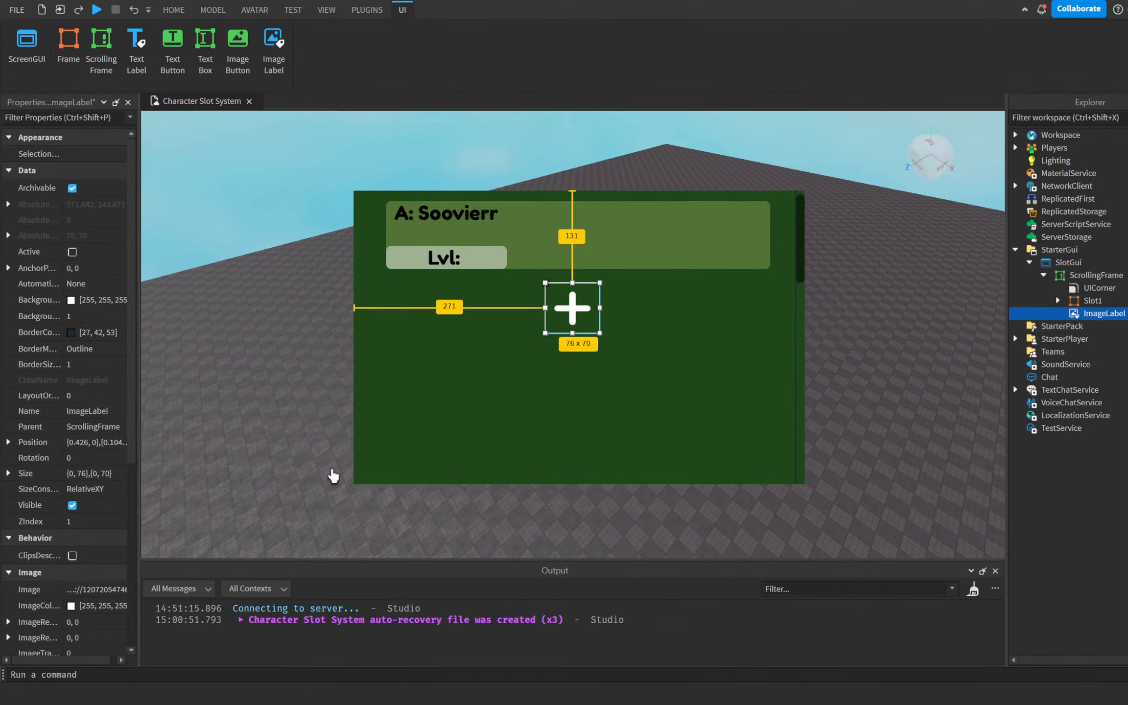
# Copy the Image asset ID of the plus ImageLabel
pyautogui.scroll(-5, 83, 443)
pyautogui.scroll(3, 82, 443)
pyautogui.click(82, 442)
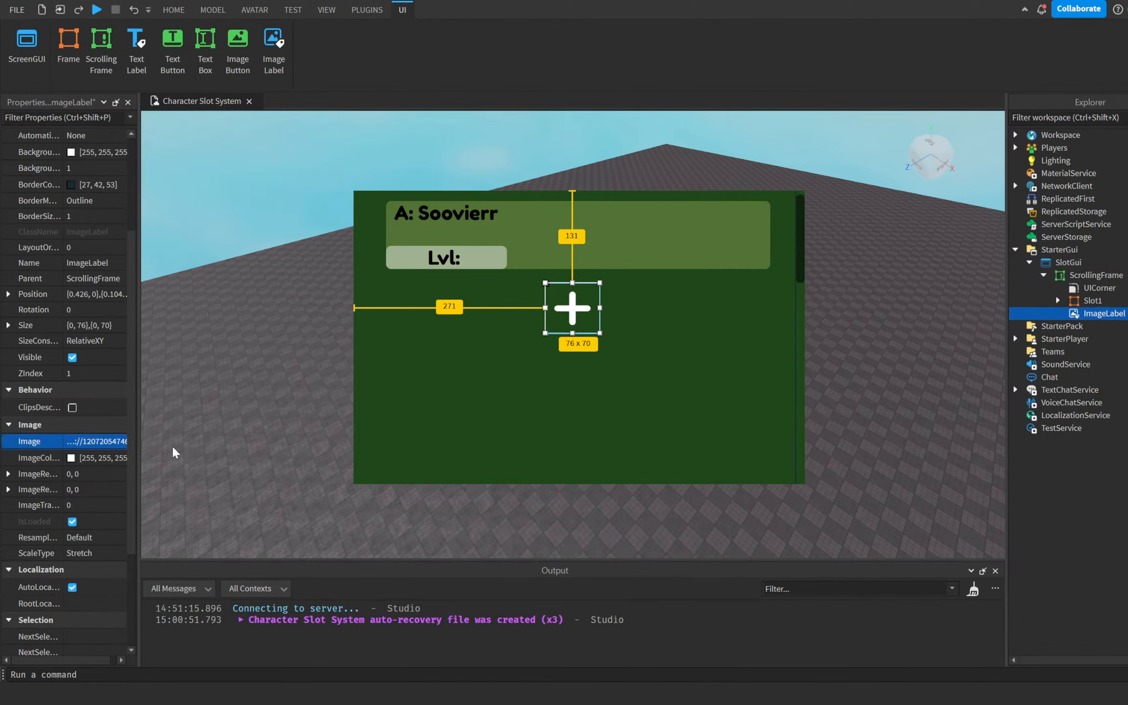
pyautogui.click(838, 377)
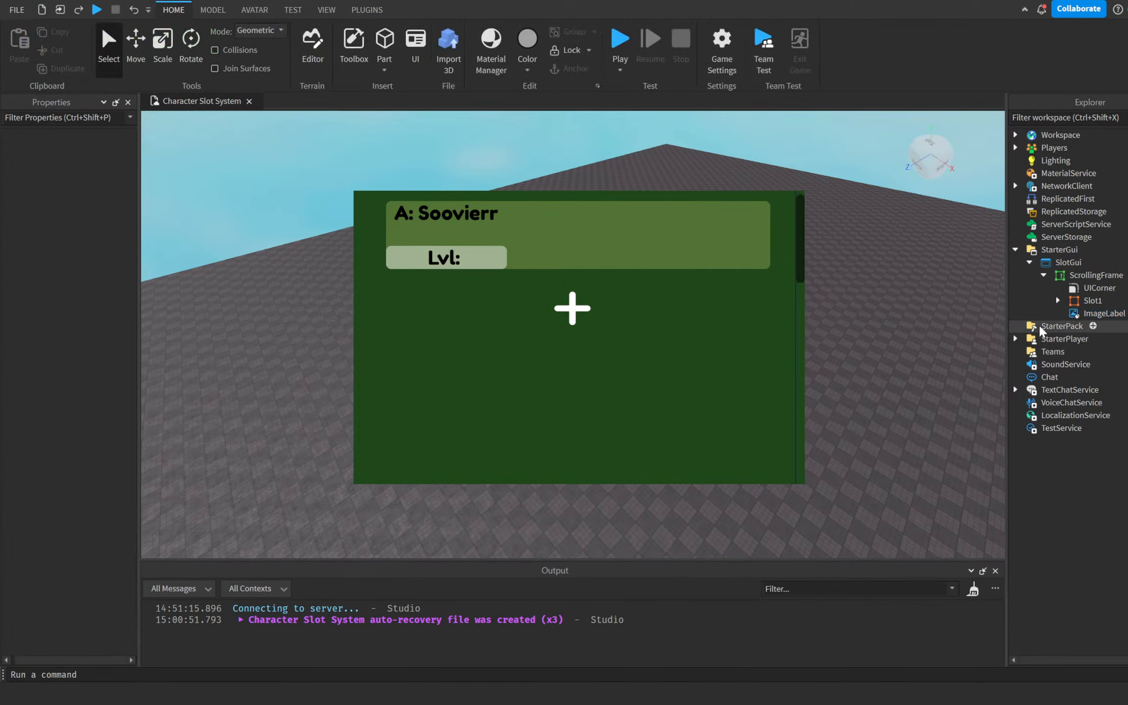
# Delete the plus ImageLabel from the ScrollingFrame
pyautogui.click(1057, 300)
pyautogui.click(1058, 301)
pyautogui.click(1085, 302)
pyautogui.click(1082, 312)
pyautogui.press('Delete')
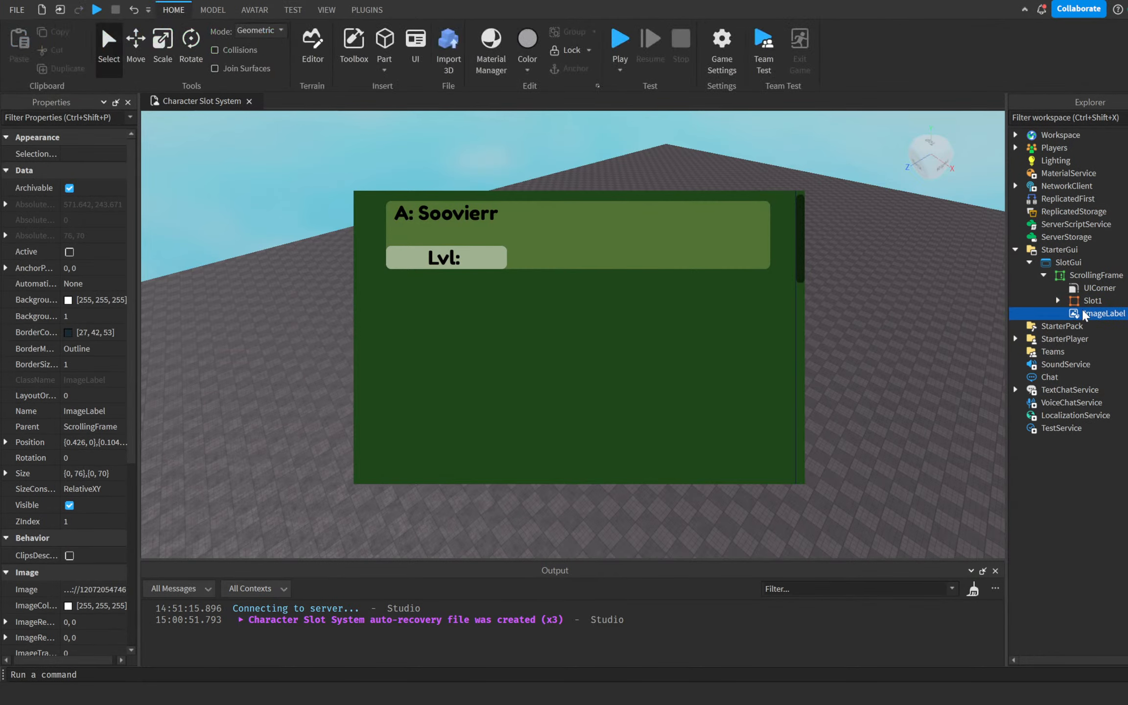
pyautogui.click(1100, 276)
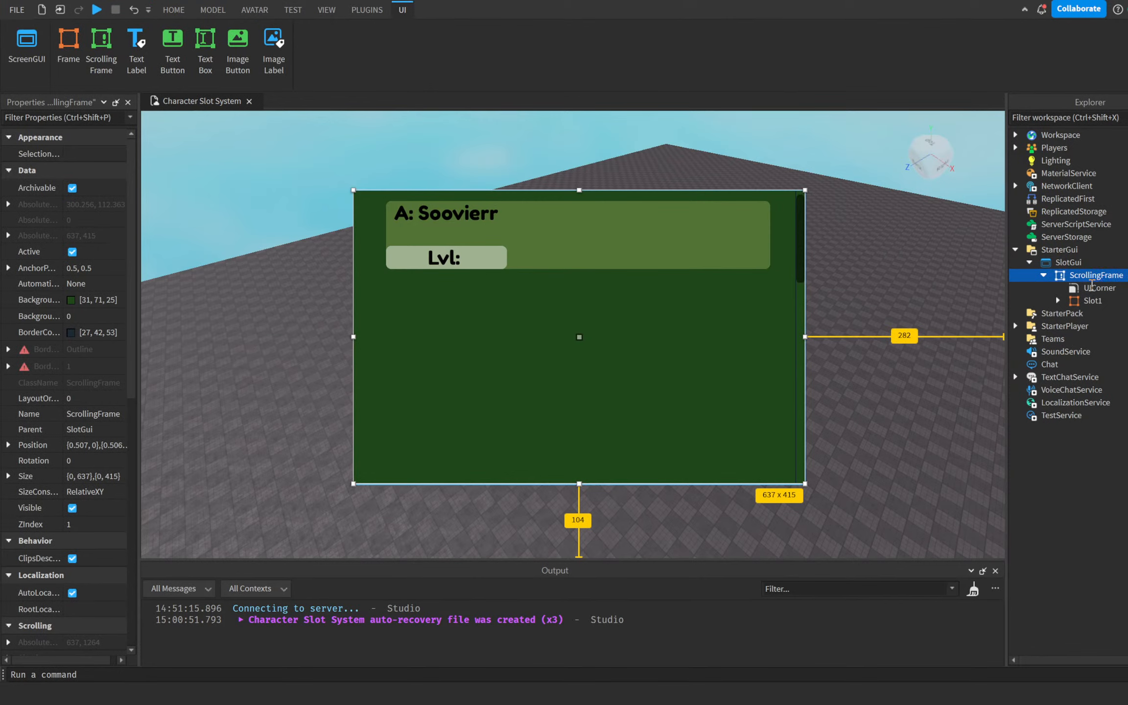
pyautogui.moveTo(385, 230); pyautogui.dragTo(565, 327)
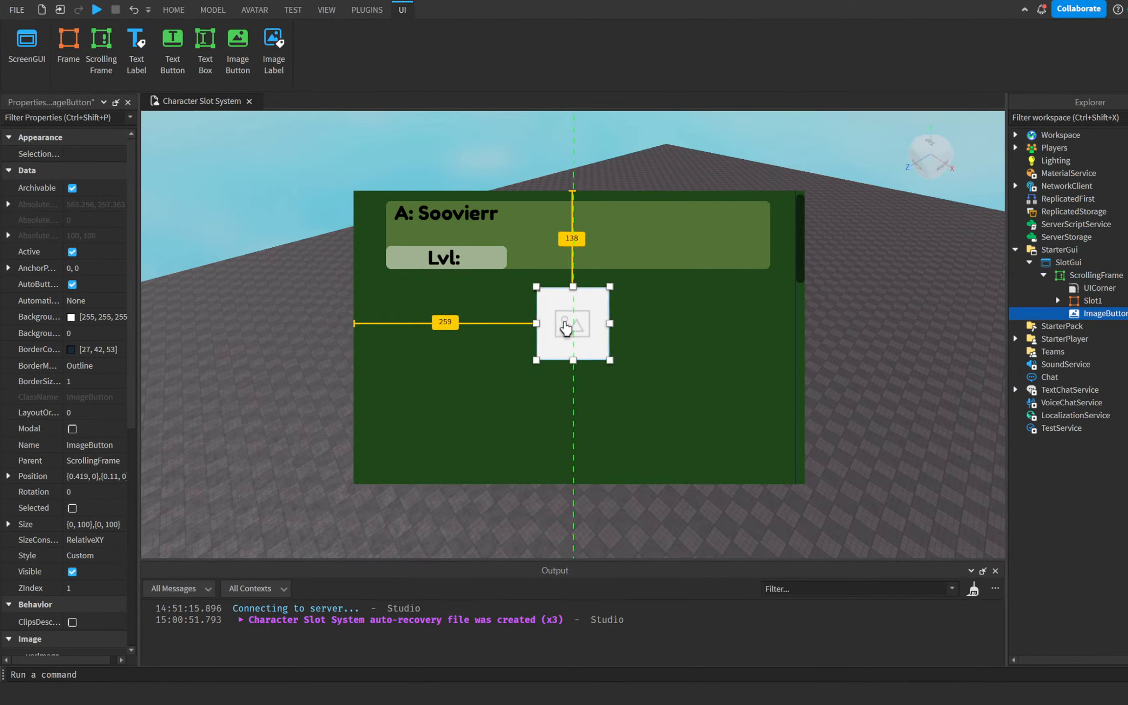
pyautogui.scroll(-5, 73, 431)
pyautogui.click(88, 414)
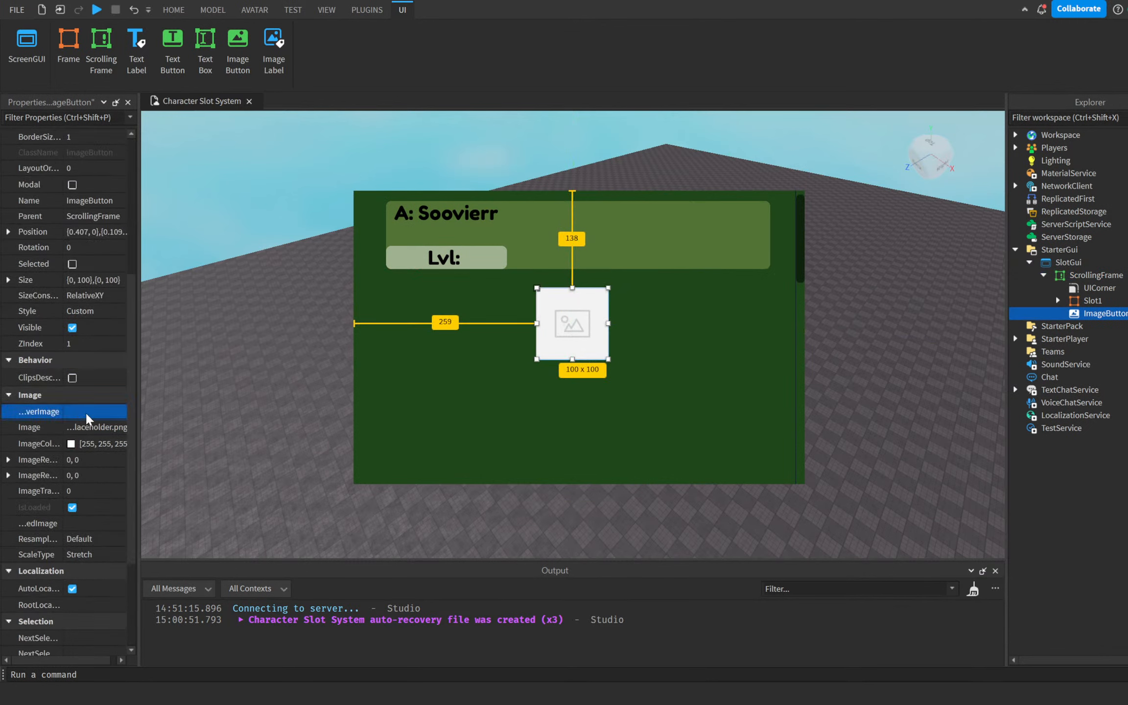
pyautogui.hotkey('ctrl', 'v')
pyautogui.press('Return')
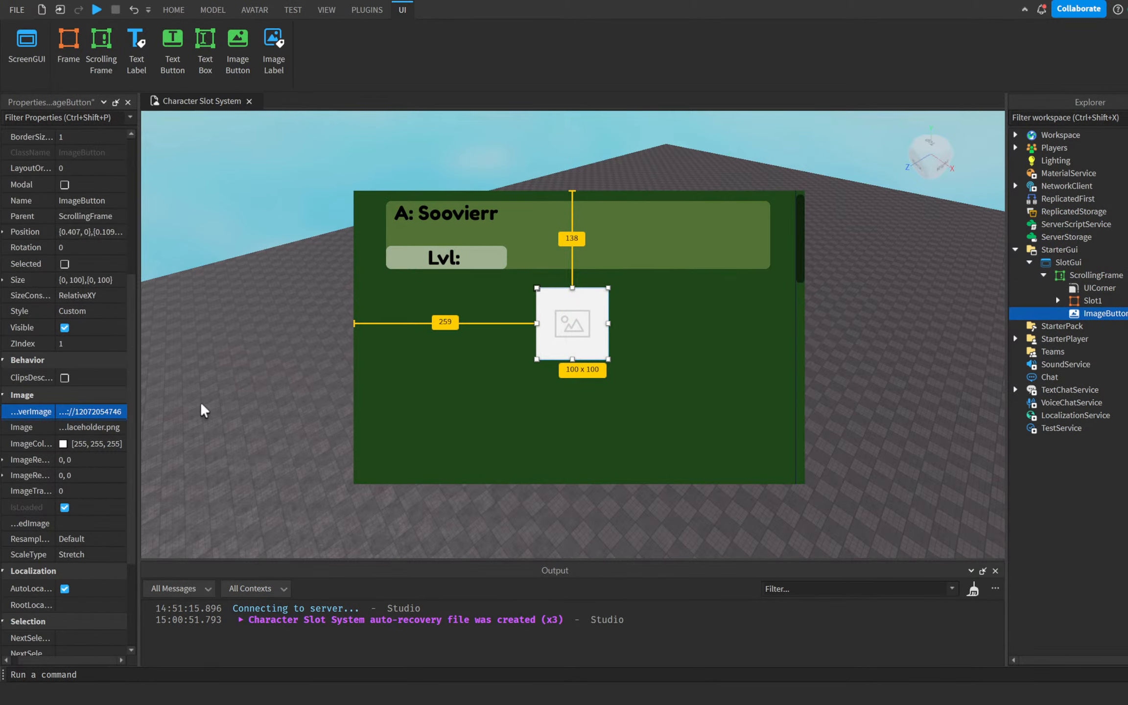
# Replace the ImageButton's placeholder Image with the copied plus image asset ID
pyautogui.click(1094, 301)
pyautogui.click(1084, 312)
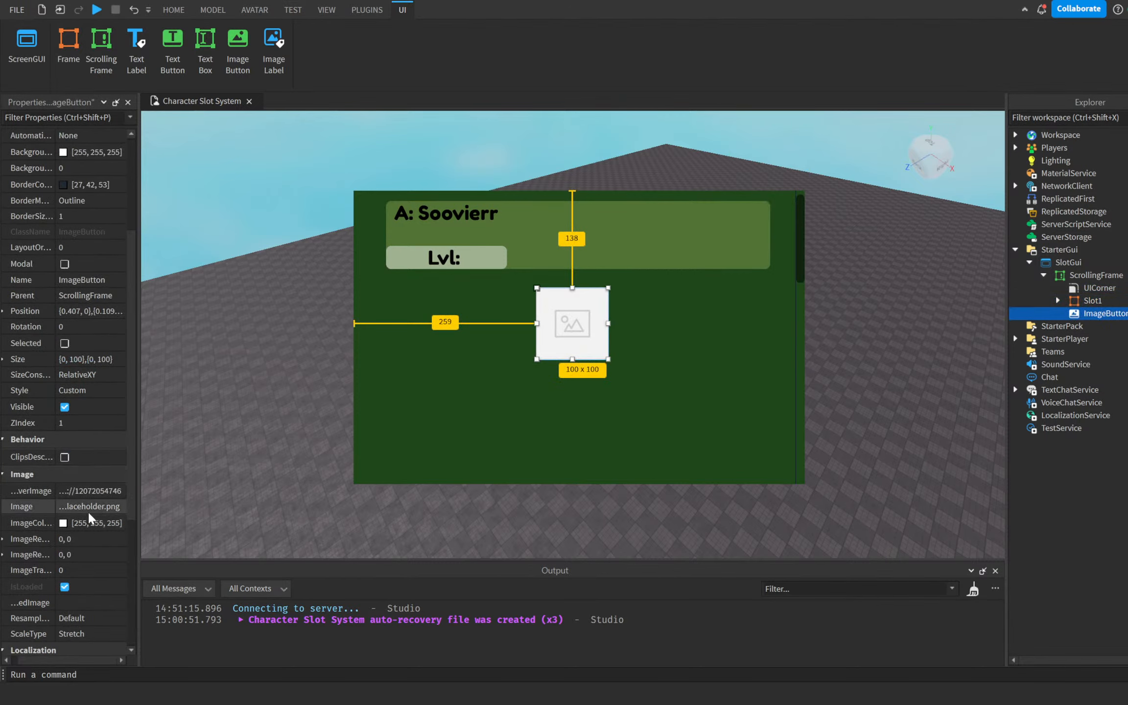
pyautogui.click(89, 513)
pyautogui.hotkey('ctrl', 'v')
pyautogui.press('Return')
pyautogui.click(258, 435)
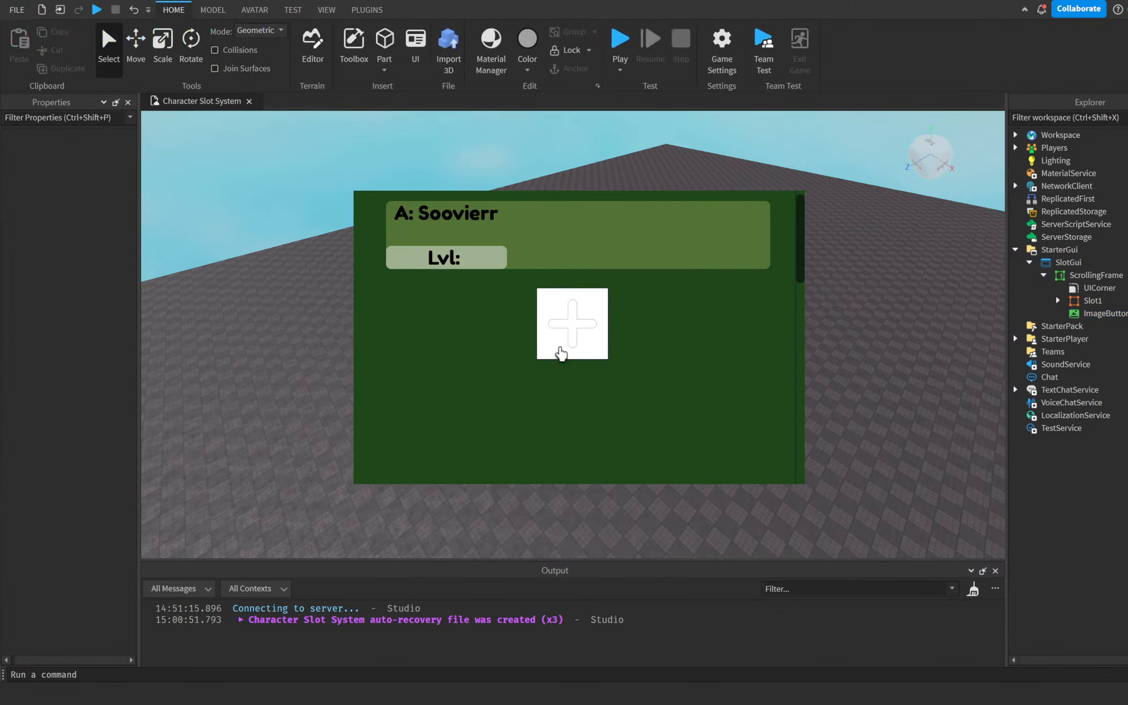
# Set the ImageButton's BackgroundTransparency to 1 and clear the property filter
pyautogui.click(1101, 314)
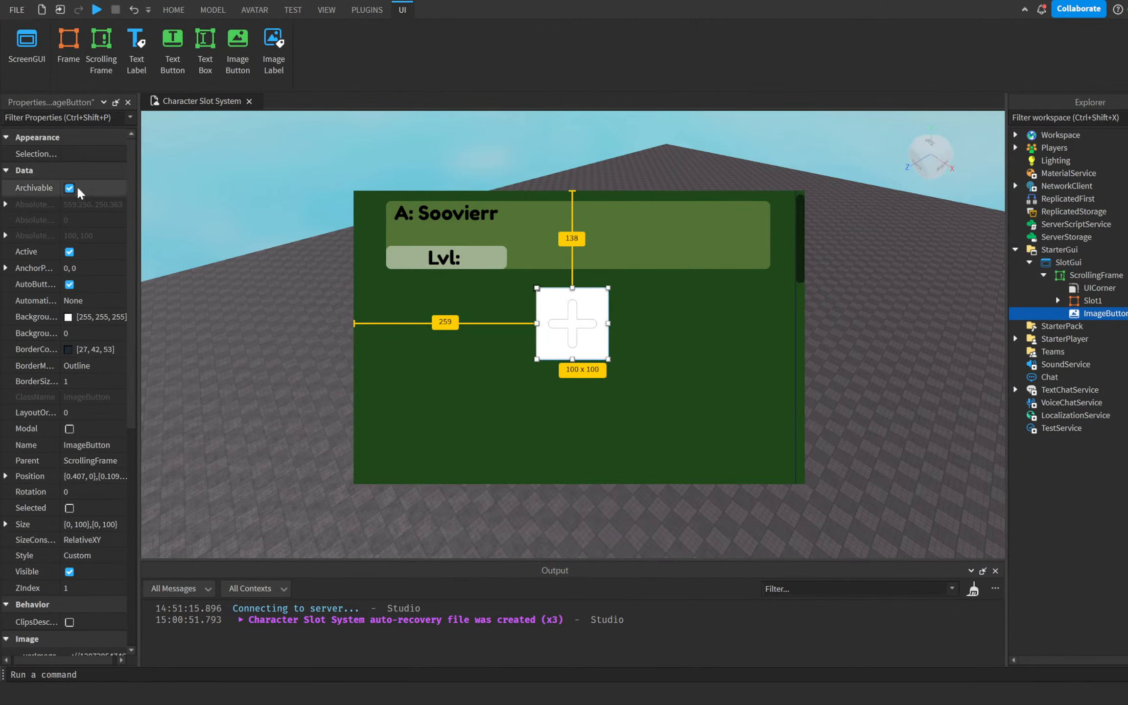
pyautogui.click(75, 118)
pyautogui.write('back')
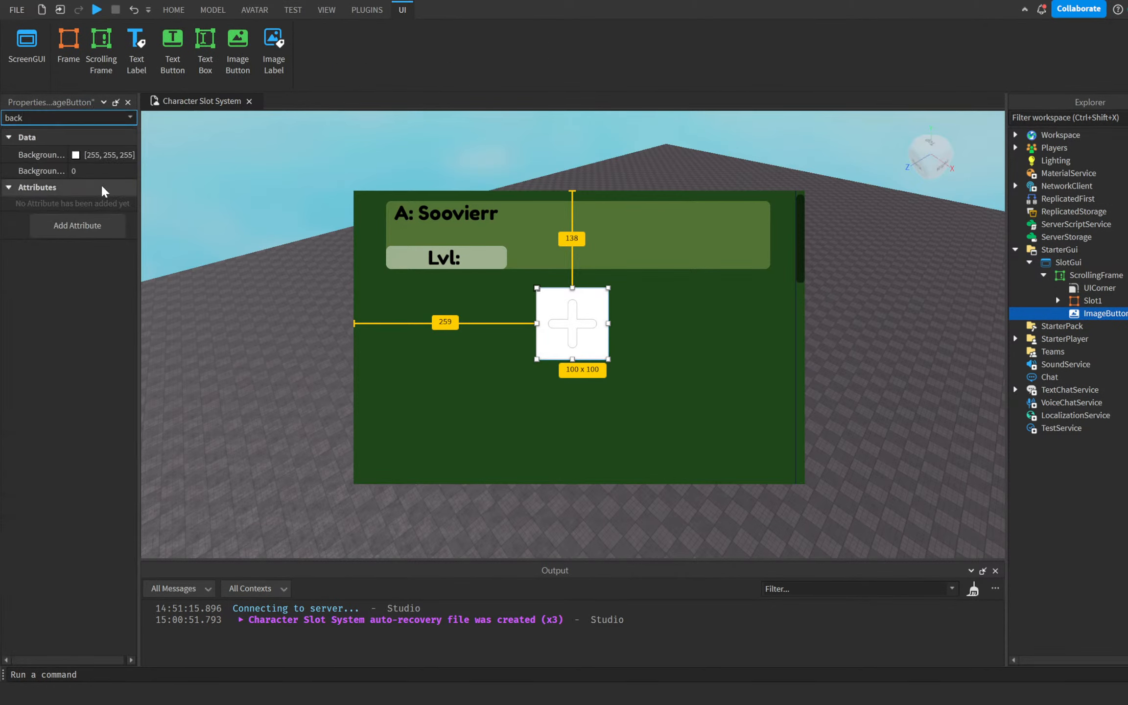
pyautogui.click(98, 170)
pyautogui.write('1')
pyautogui.press('Return')
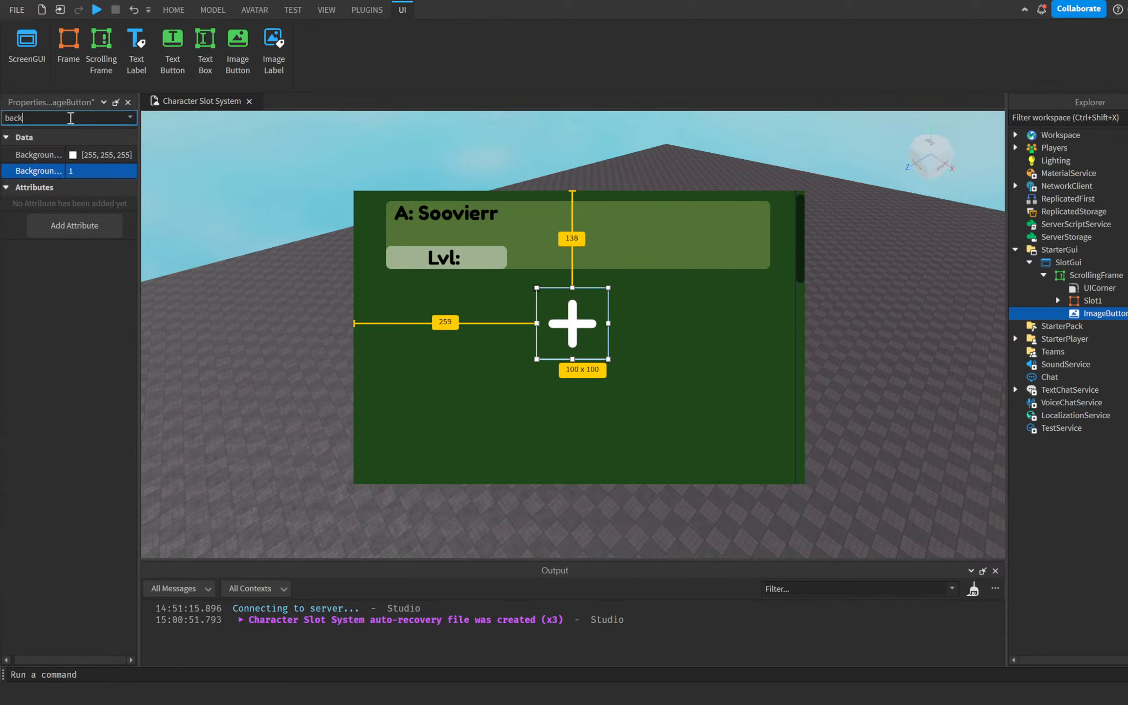
pyautogui.doubleClick(70, 117)
pyautogui.press('BackSpace')
pyautogui.click(914, 407)
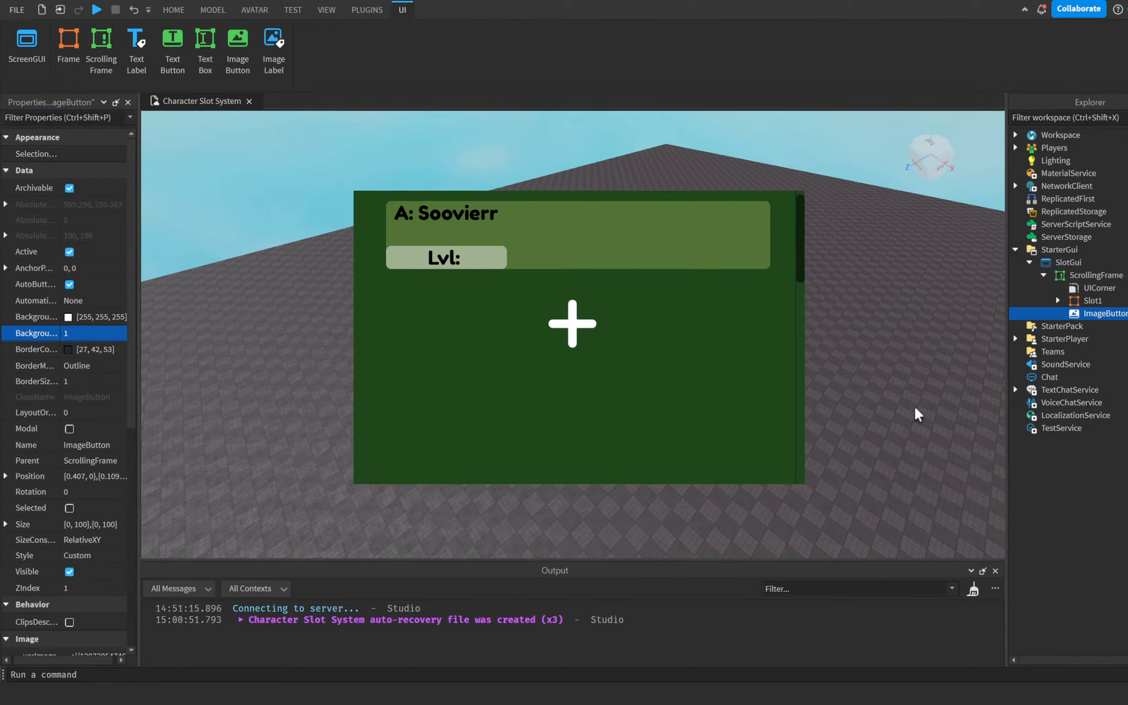
# Move the plus ImageButton slightly up, closer to Slot1
pyautogui.click(1085, 316)
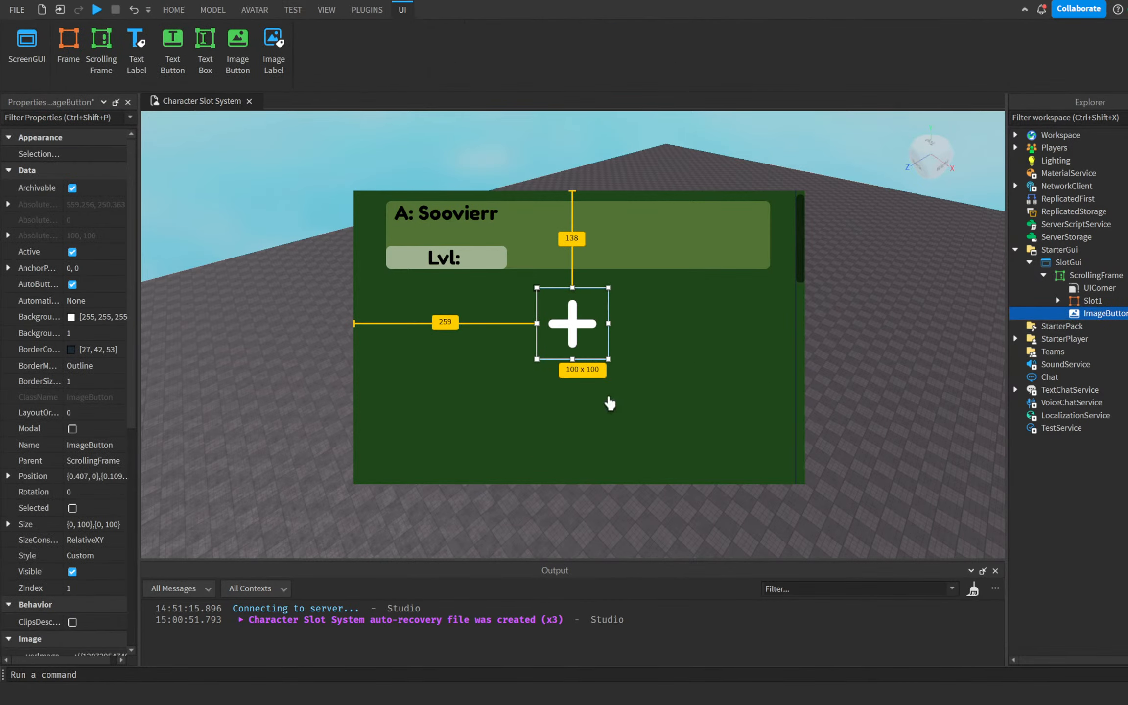
pyautogui.moveTo(576, 341); pyautogui.dragTo(578, 328)
pyautogui.click(908, 342)
pyautogui.moveTo(908, 342); pyautogui.dragTo(866, 317, button='right')
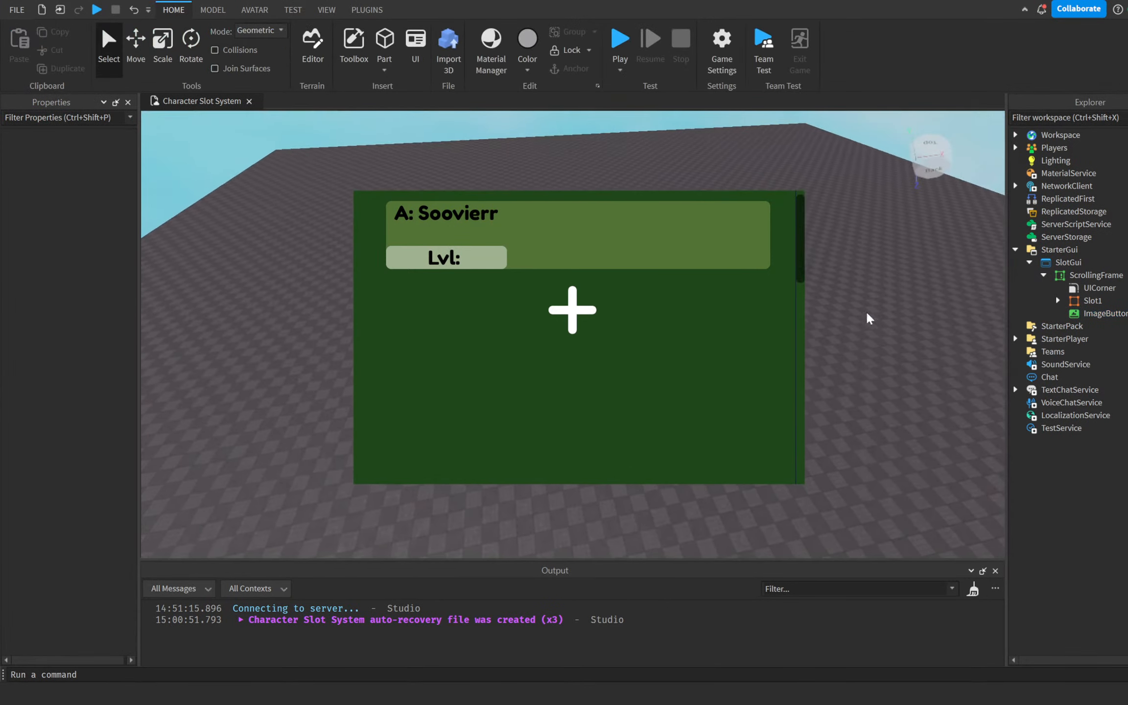
# Reposition the plus ImageButton just below Slot1, about 268 px from the ScrollingFrame's left edge and 111 px from its upper edge
pyautogui.scroll(-3, 567, 402)
pyautogui.scroll(3, 566, 402)
pyautogui.click(1094, 315)
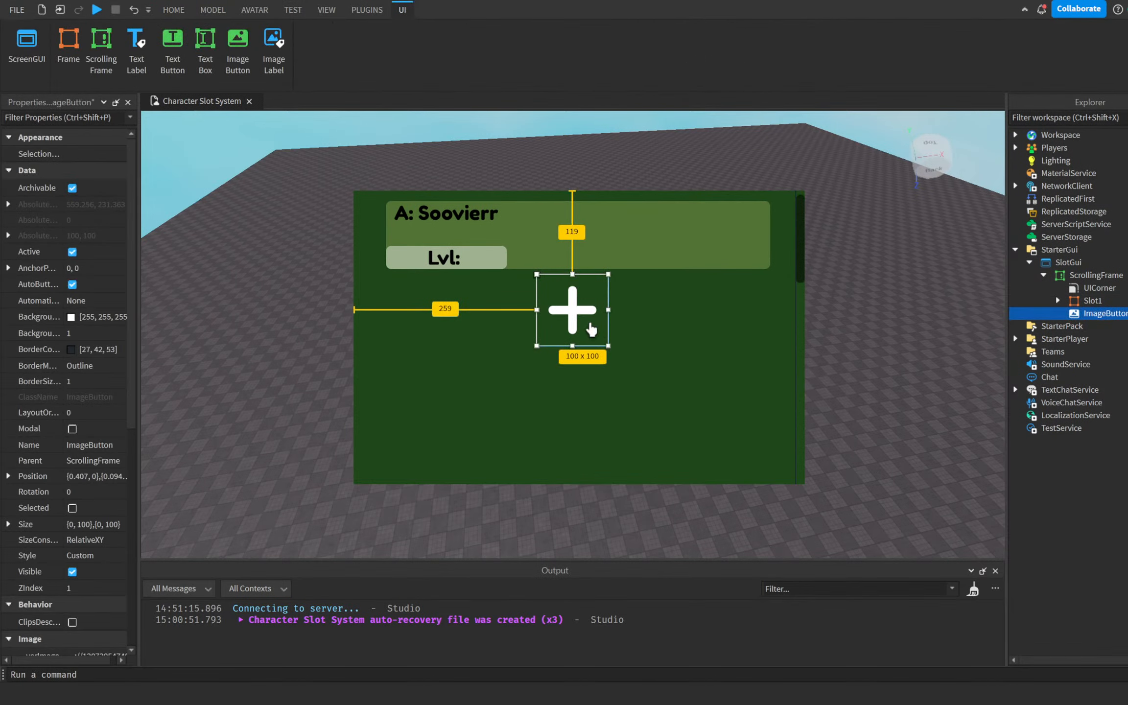
pyautogui.moveTo(579, 318)
pyautogui.mouseDown()
pyautogui.moveTo(581, 363)
pyautogui.moveTo(582, 325)
pyautogui.mouseUp()
pyautogui.scroll(-6, 29, 582)
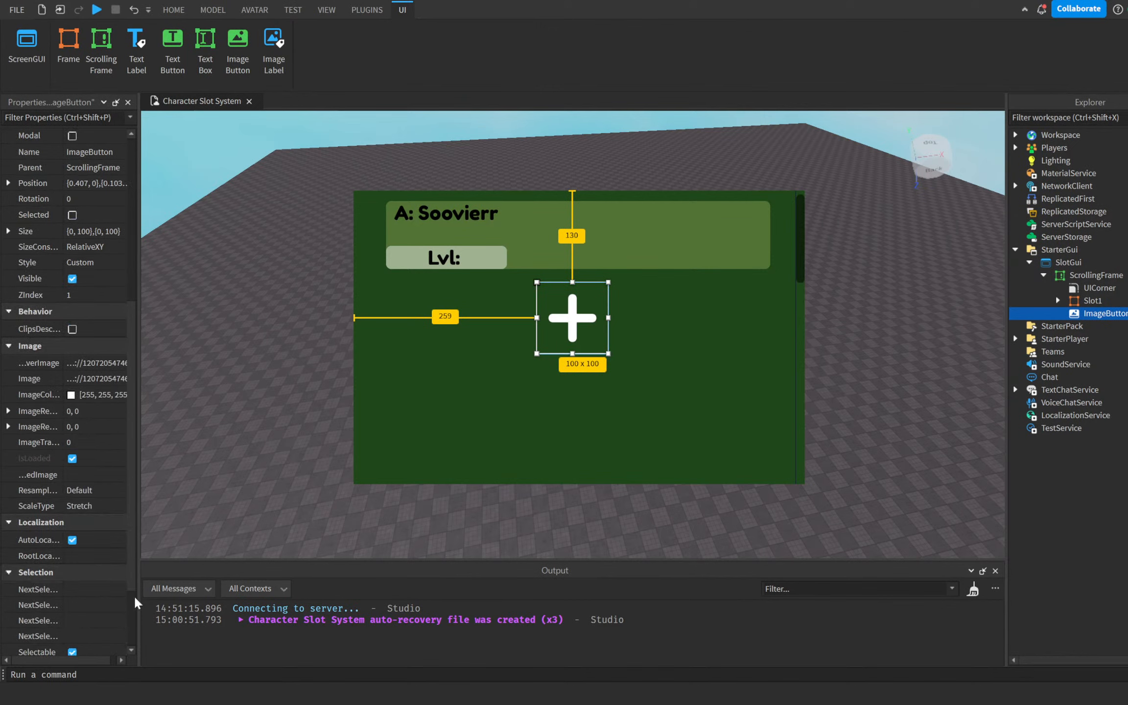
pyautogui.scroll(5, 108, 431)
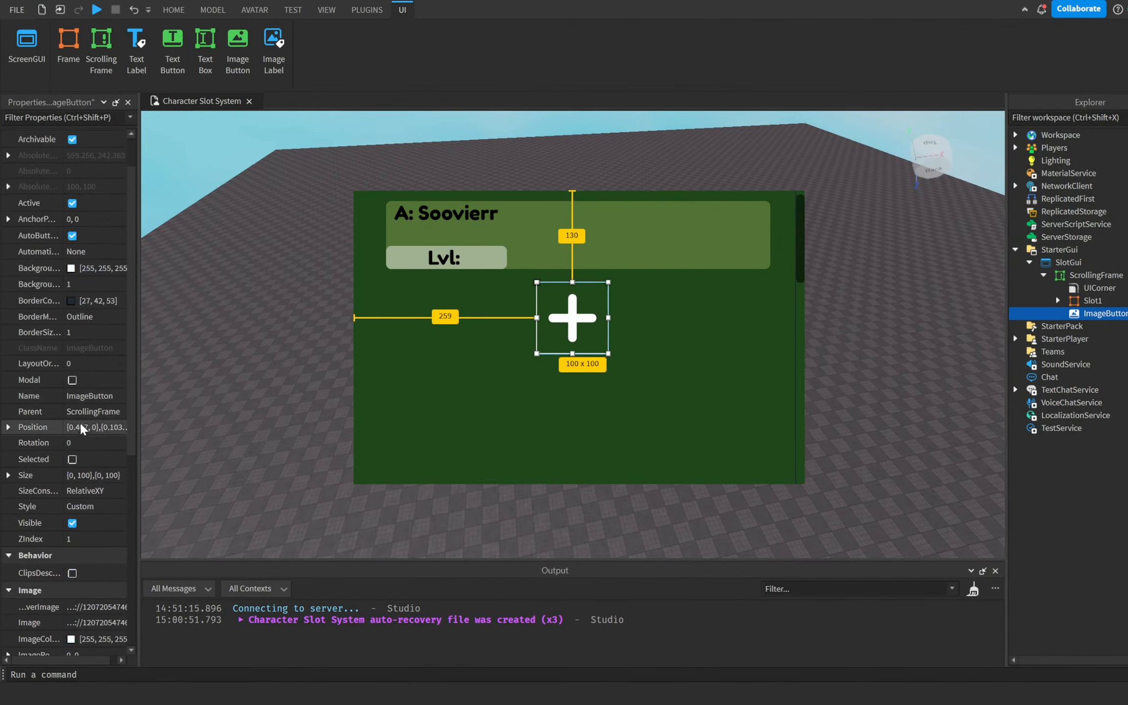
pyautogui.moveTo(141, 448); pyautogui.dragTo(218, 450)
pyautogui.moveTo(623, 318); pyautogui.dragTo(629, 363)
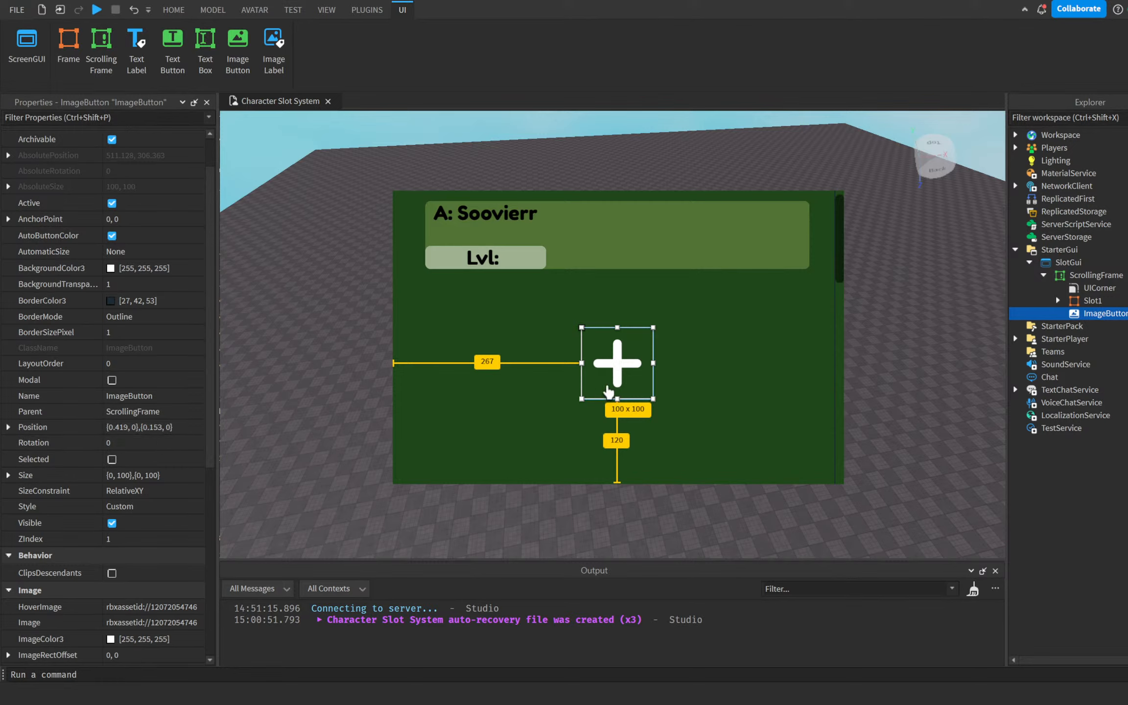
pyautogui.moveTo(616, 378); pyautogui.dragTo(622, 315)
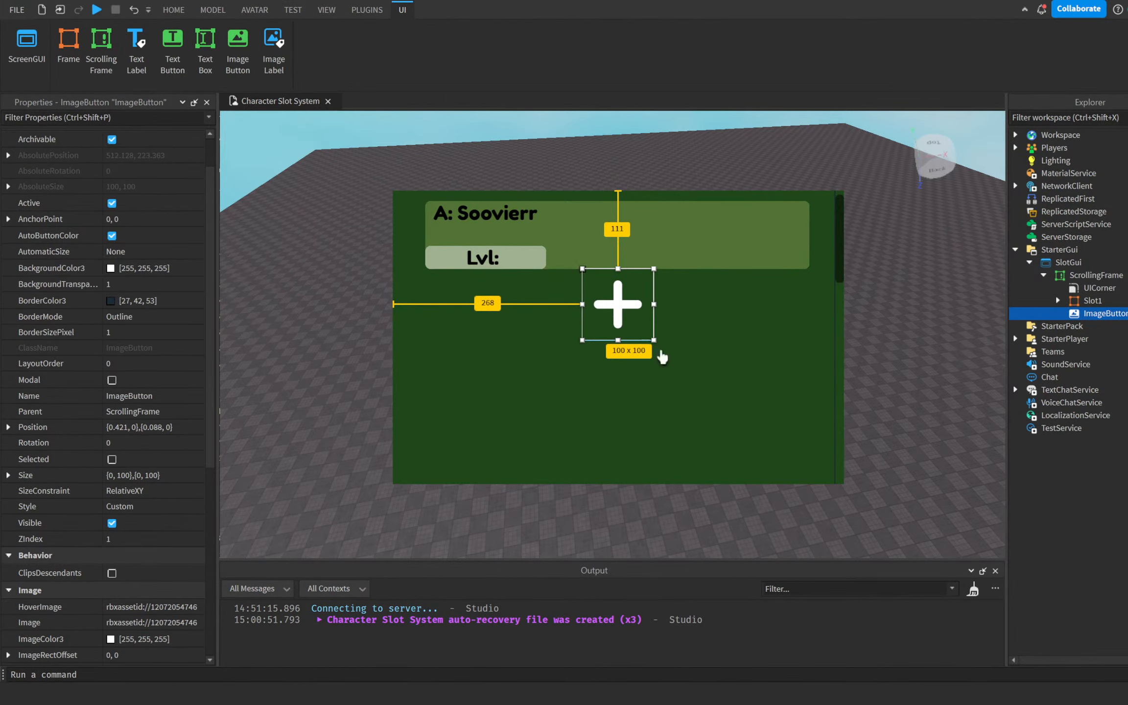
pyautogui.click(1080, 301)
pyautogui.click(949, 358)
pyautogui.moveTo(949, 357); pyautogui.dragTo(927, 369, button='right')
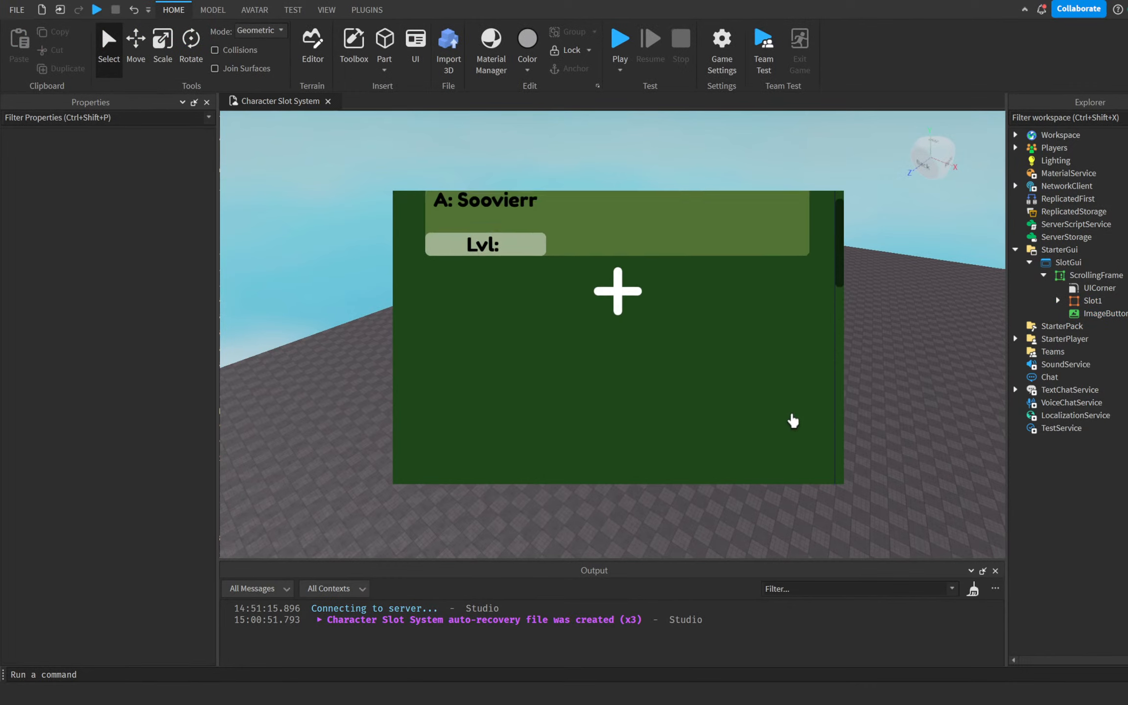
pyautogui.moveTo(793, 417); pyautogui.dragTo(976, 254, button='right')
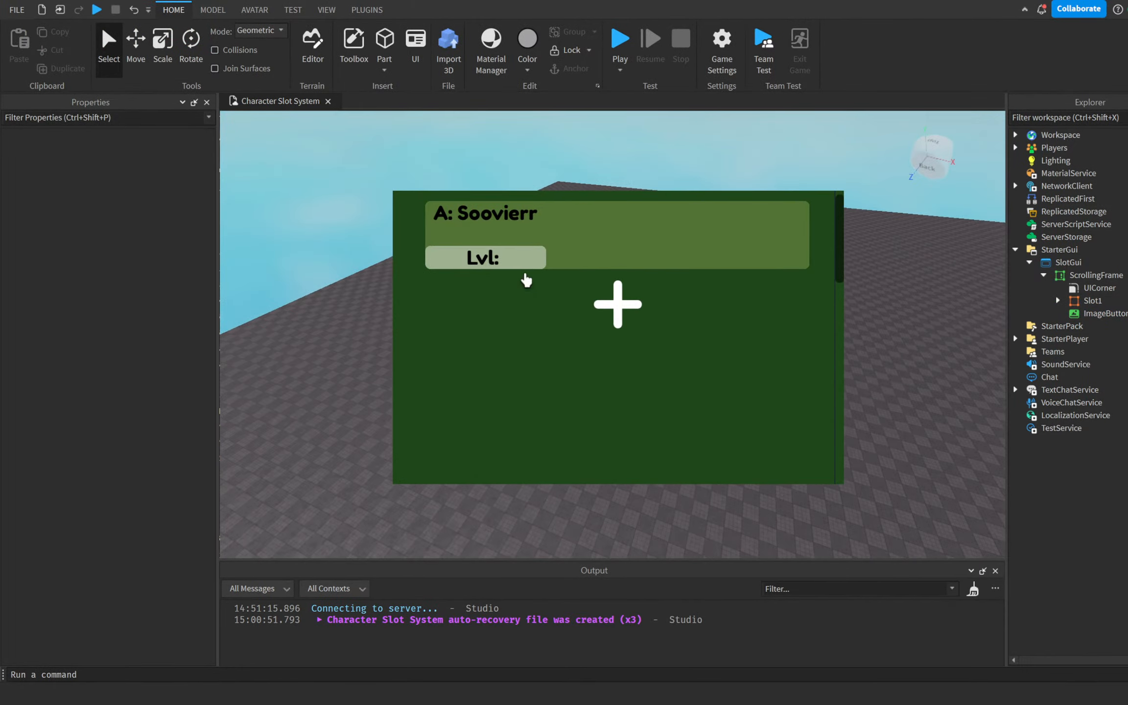
pyautogui.click(1059, 314)
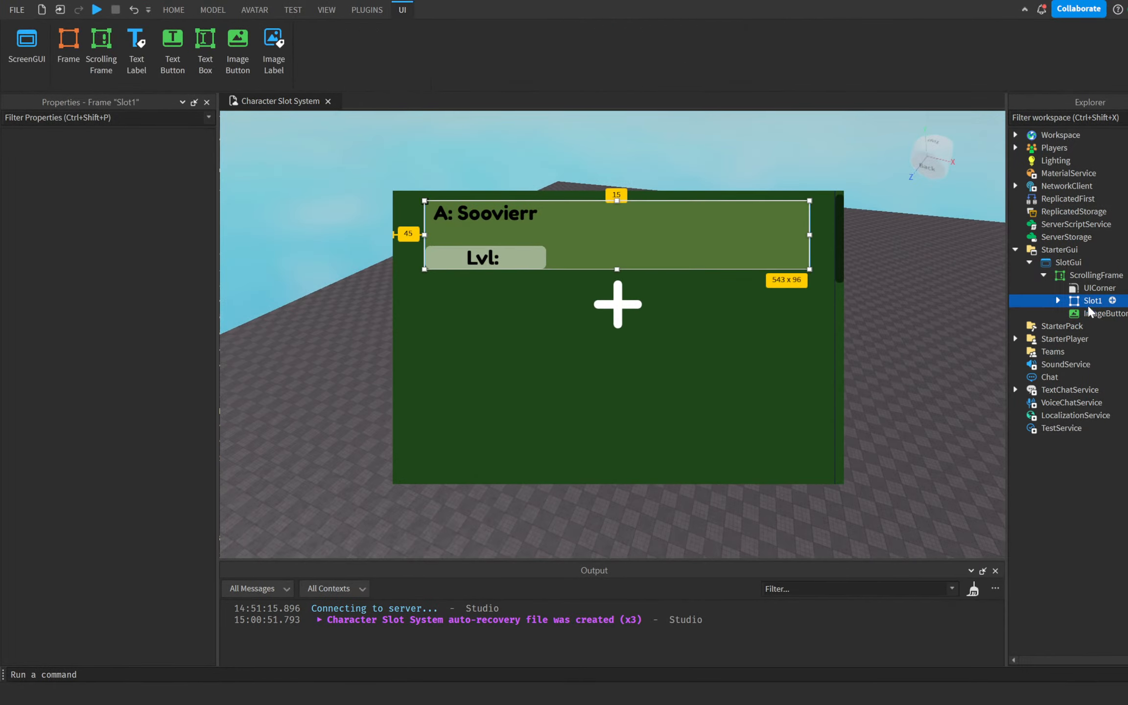
pyautogui.click(1058, 300)
pyautogui.click(1058, 300)
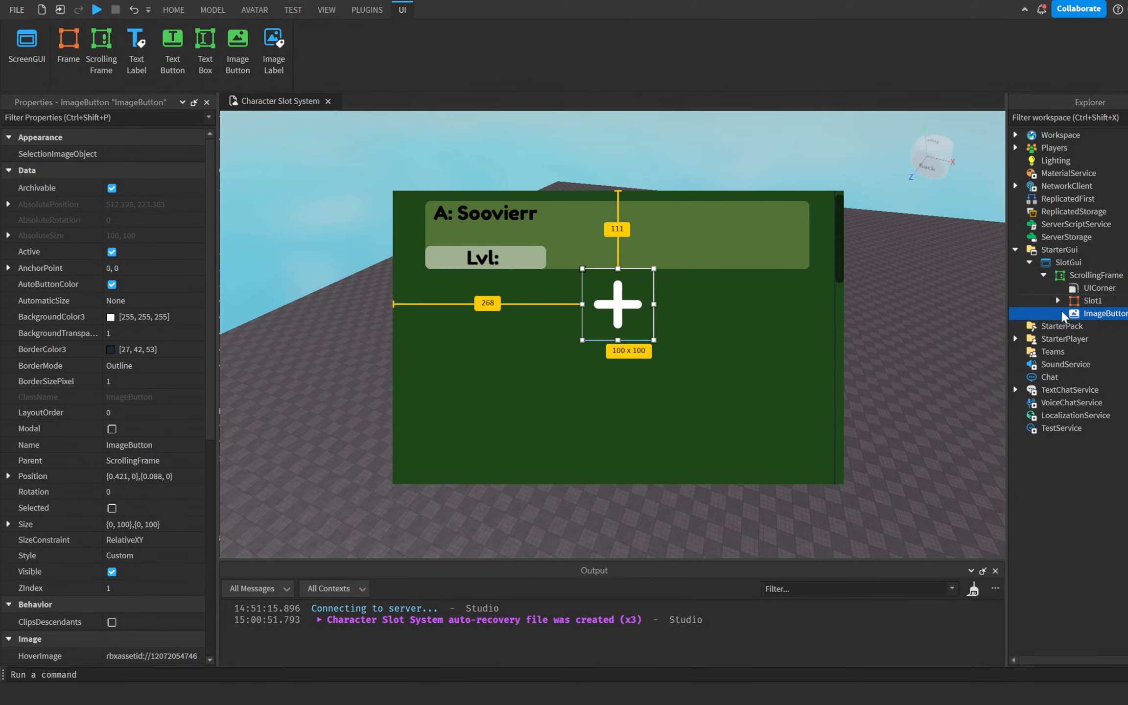
pyautogui.click(1059, 301)
pyautogui.click(1059, 301)
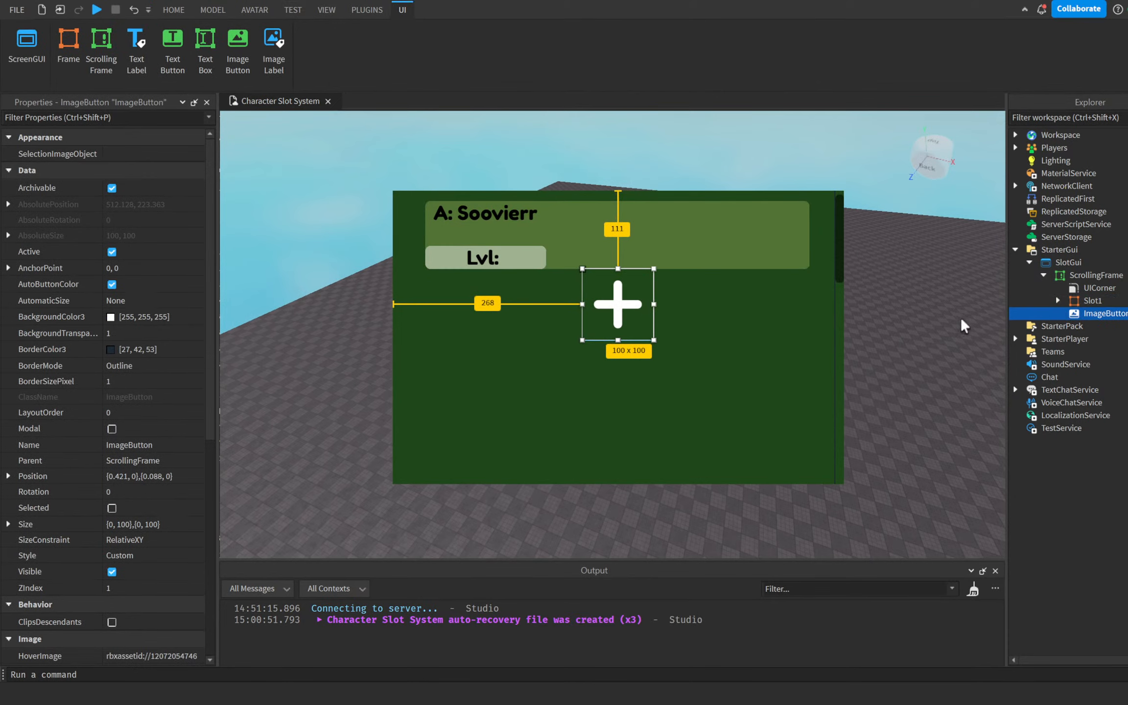
# Change the text of Slot1's NameDisplay label to "A:"
pyautogui.click(1057, 301)
pyautogui.click(1072, 338)
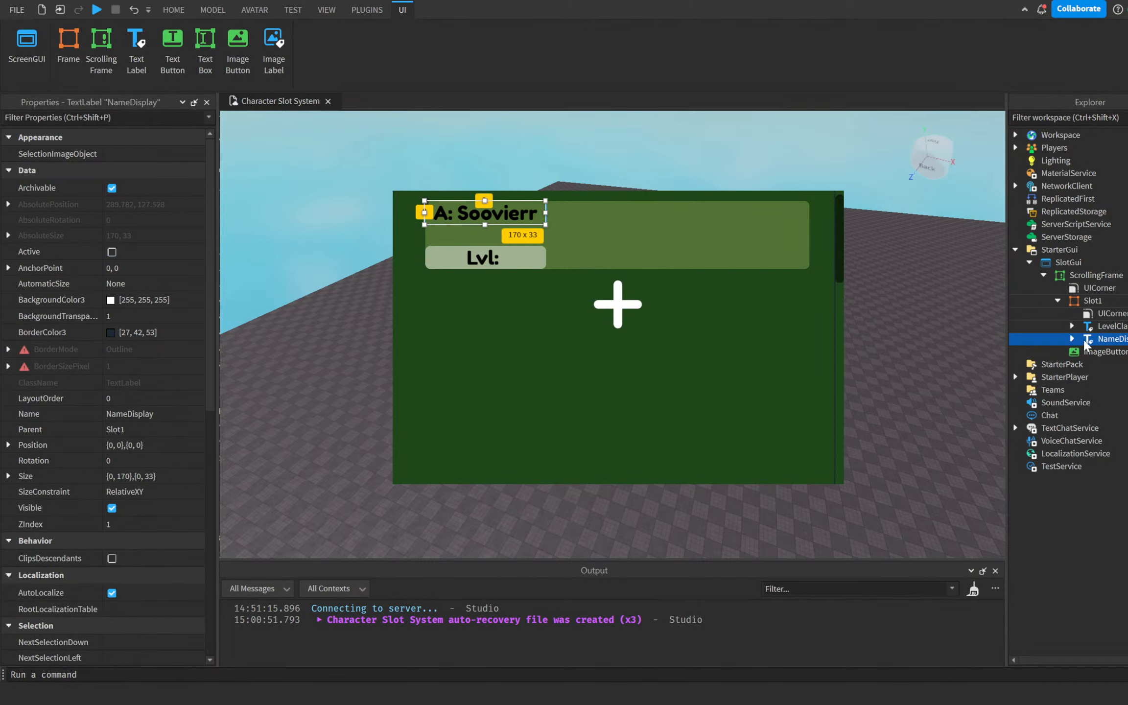
pyautogui.doubleClick(531, 210)
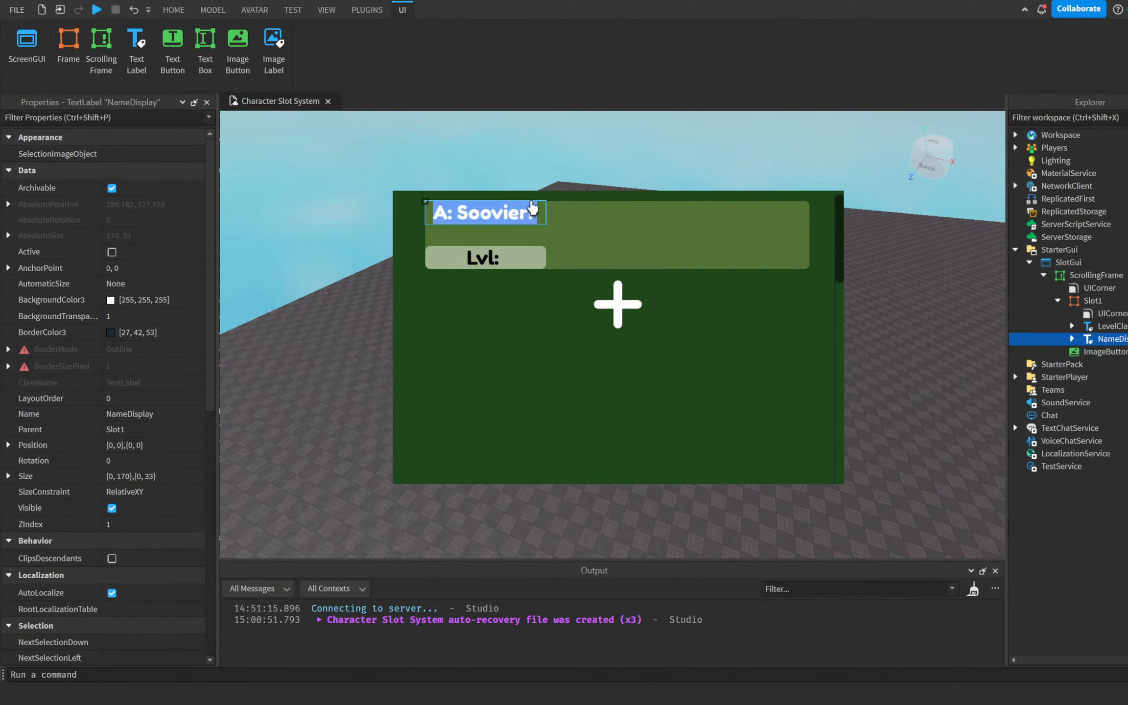
pyautogui.write('A:')
pyautogui.click(886, 410)
pyautogui.moveTo(886, 410); pyautogui.dragTo(842, 443, button='right')
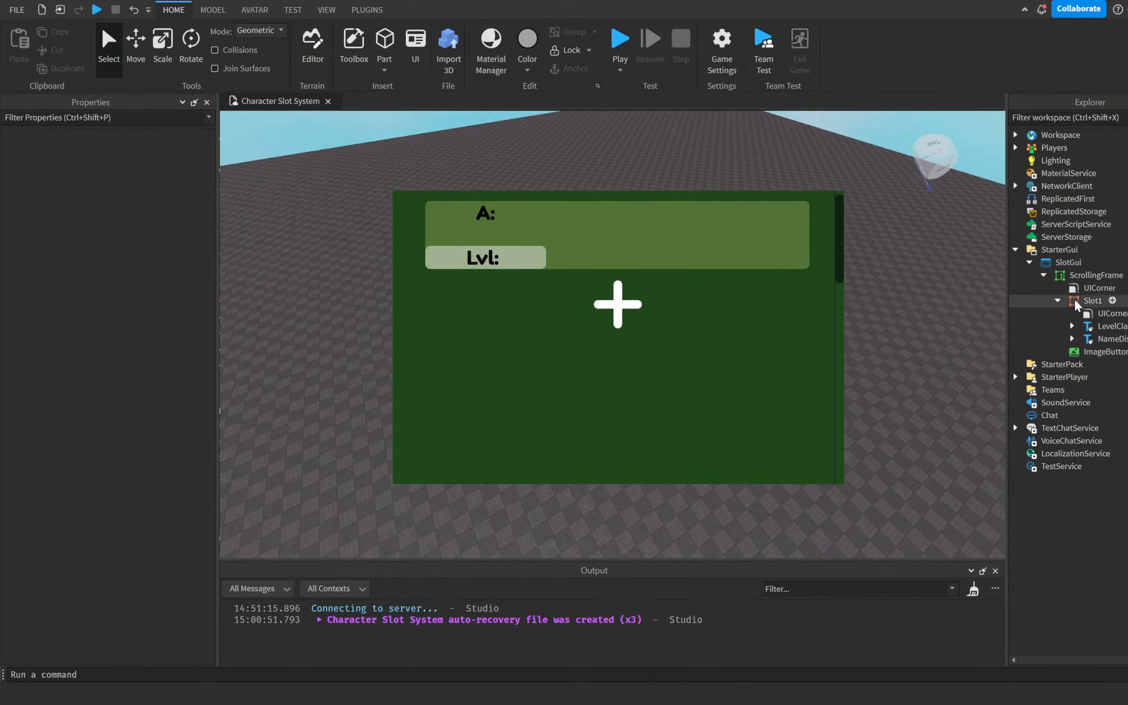
pyautogui.click(1095, 275)
pyautogui.click(891, 341)
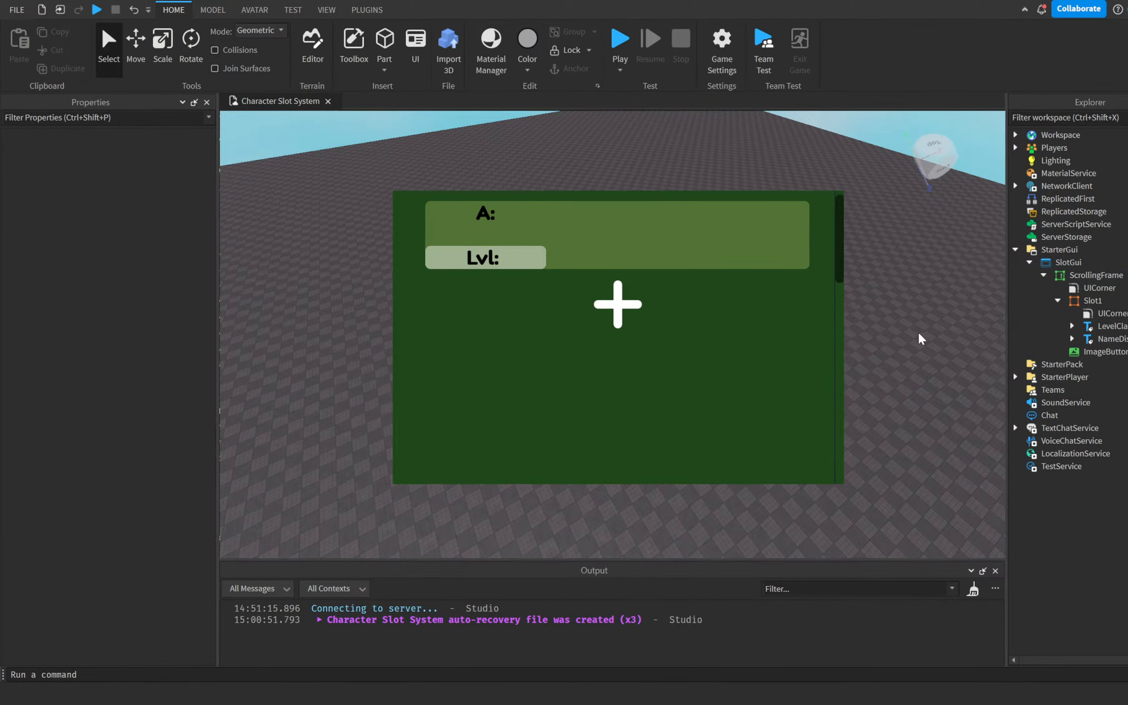
pyautogui.moveTo(917, 334); pyautogui.dragTo(899, 347, button='right')
pyautogui.click(1096, 289)
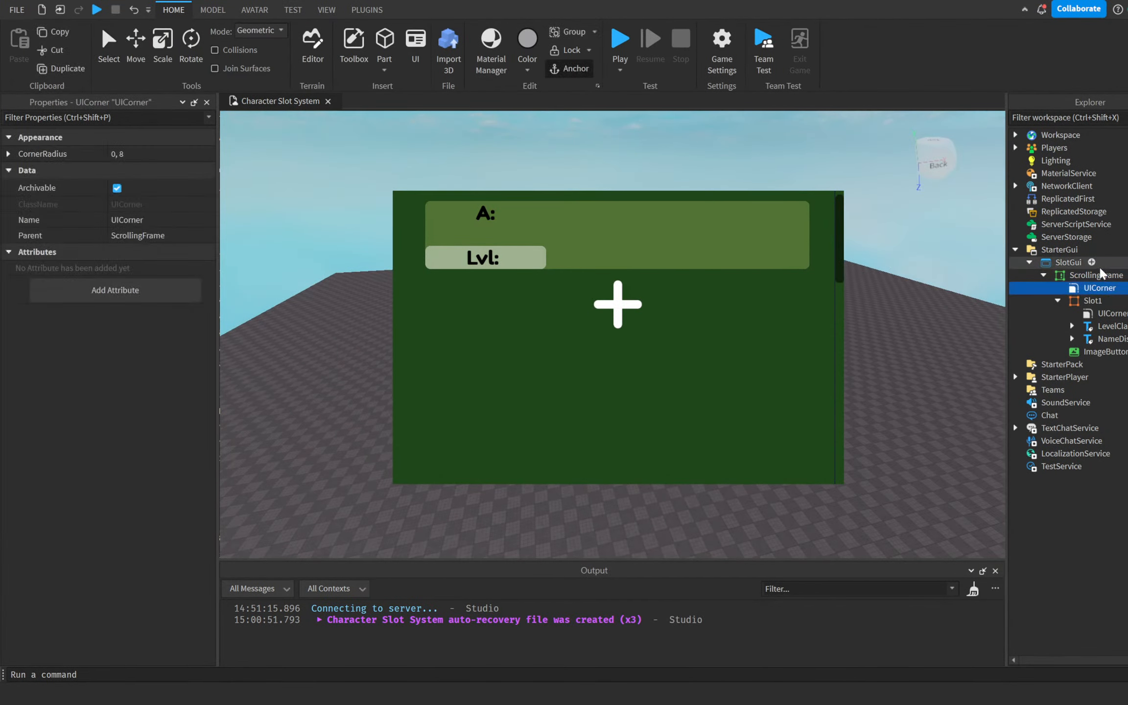
pyautogui.click(1087, 275)
pyautogui.click(1057, 300)
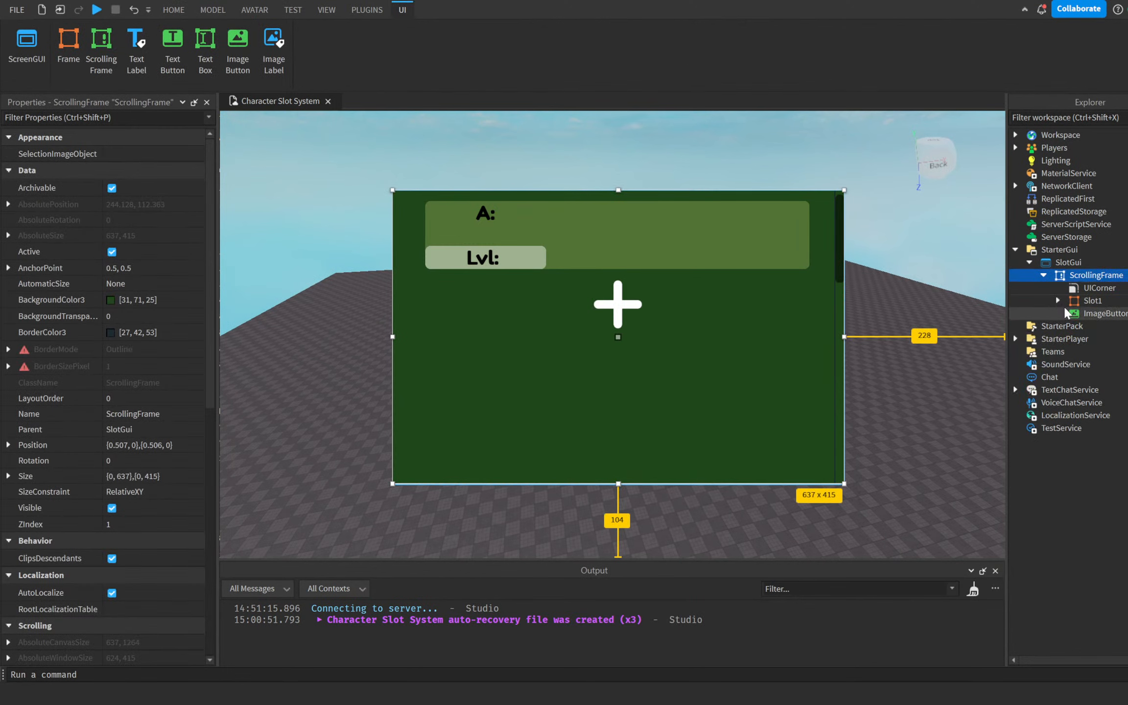
pyautogui.click(1096, 312)
pyautogui.click(1119, 275)
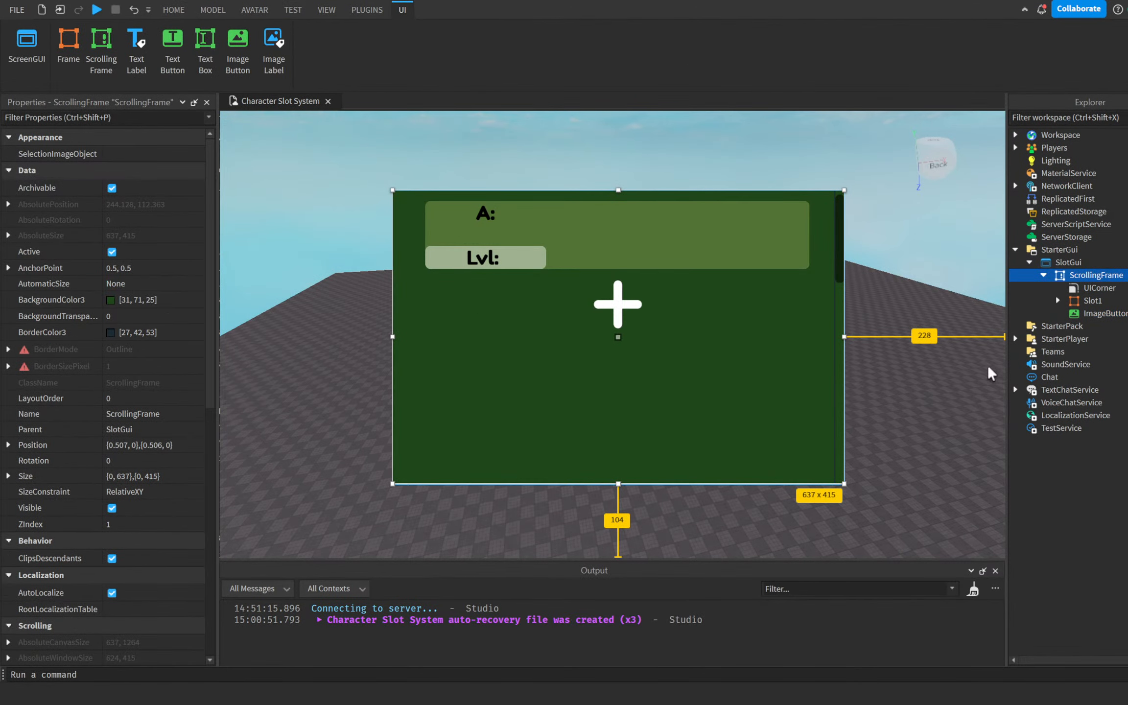
# Try removing the UICorner from the ScrollingFrame and undo the deletion
pyautogui.click(1099, 288)
pyautogui.press('Delete')
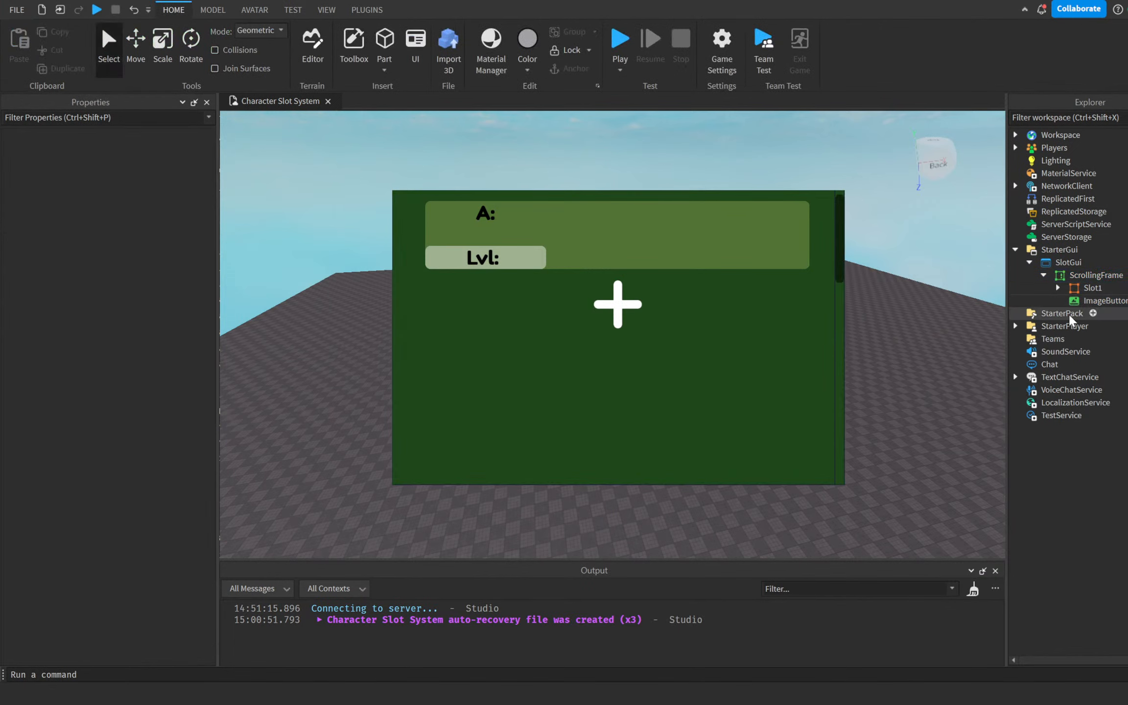
pyautogui.click(1093, 277)
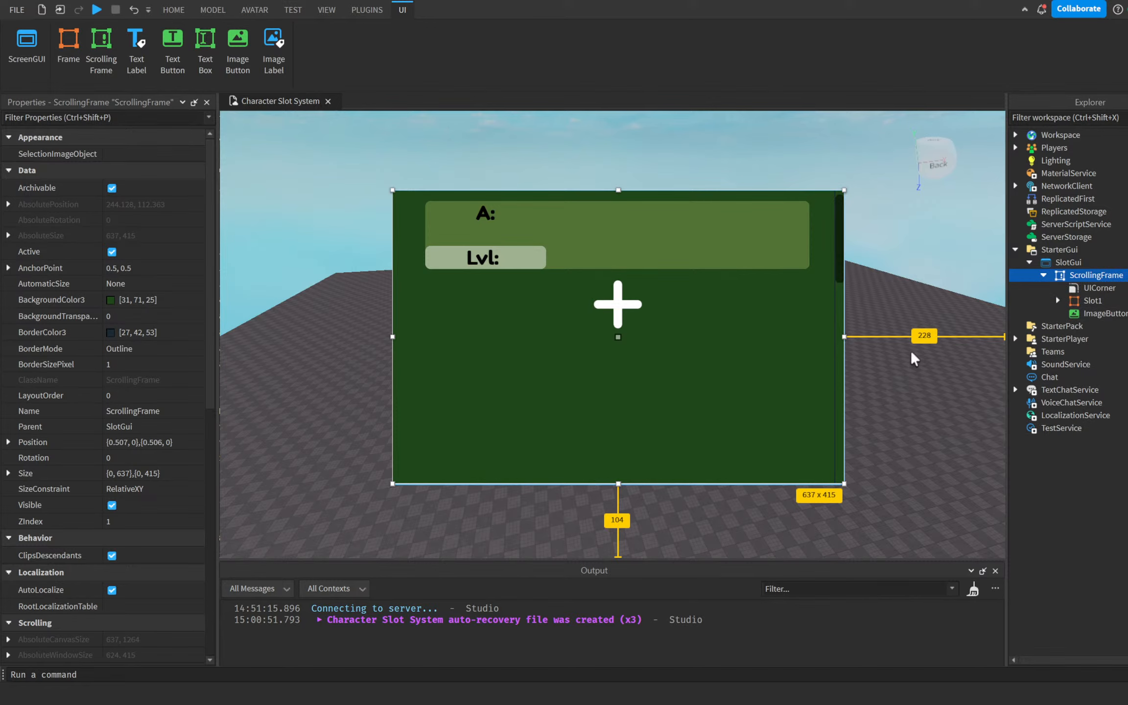
pyautogui.hotkey('ctrl', 'z')
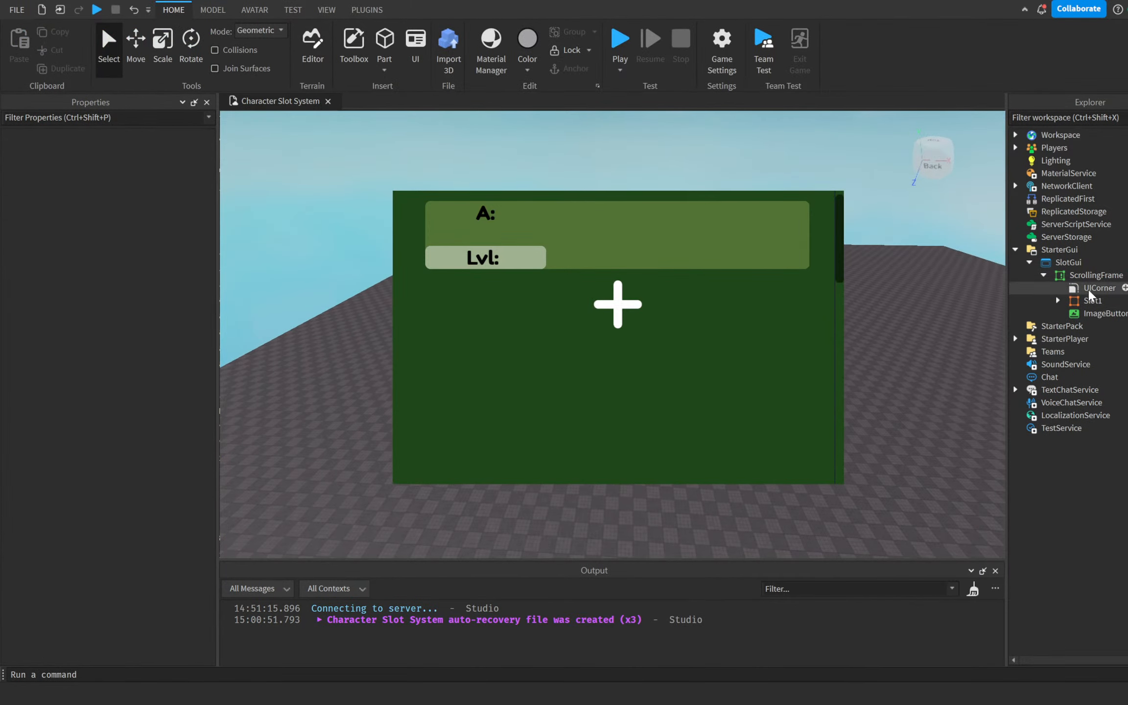
# Delete the UICorner from the ScrollingFrame and check the frame's edges and scrolling
pyautogui.click(1091, 288)
pyautogui.press('Delete')
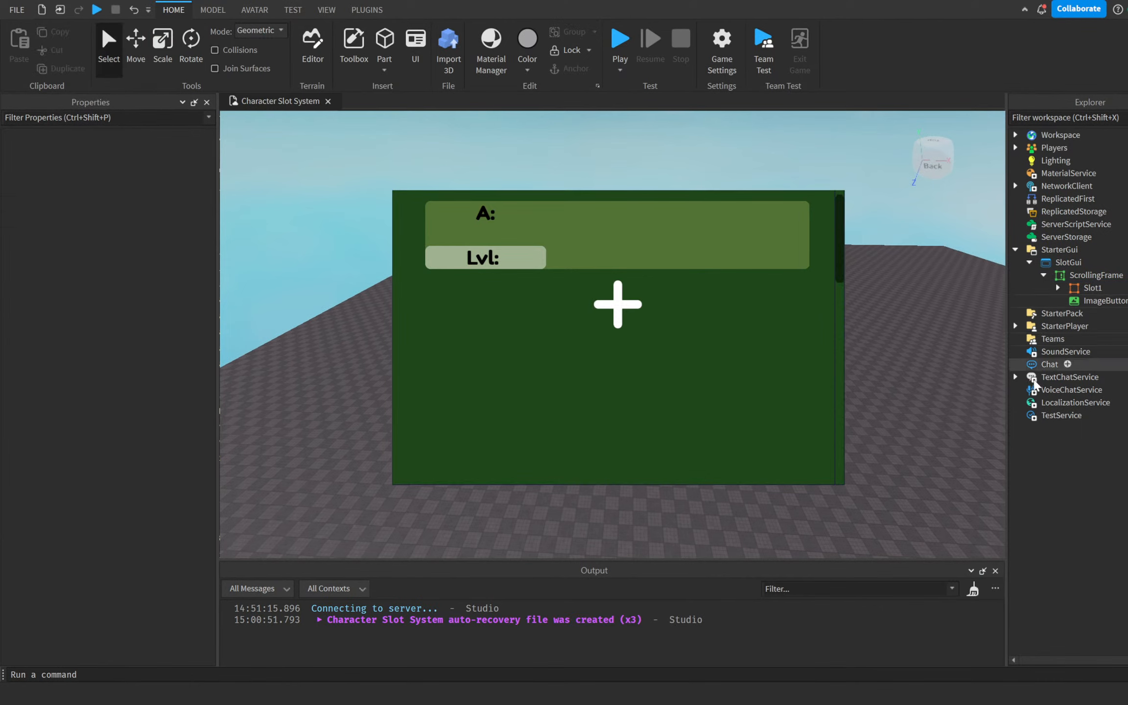
pyautogui.click(1096, 275)
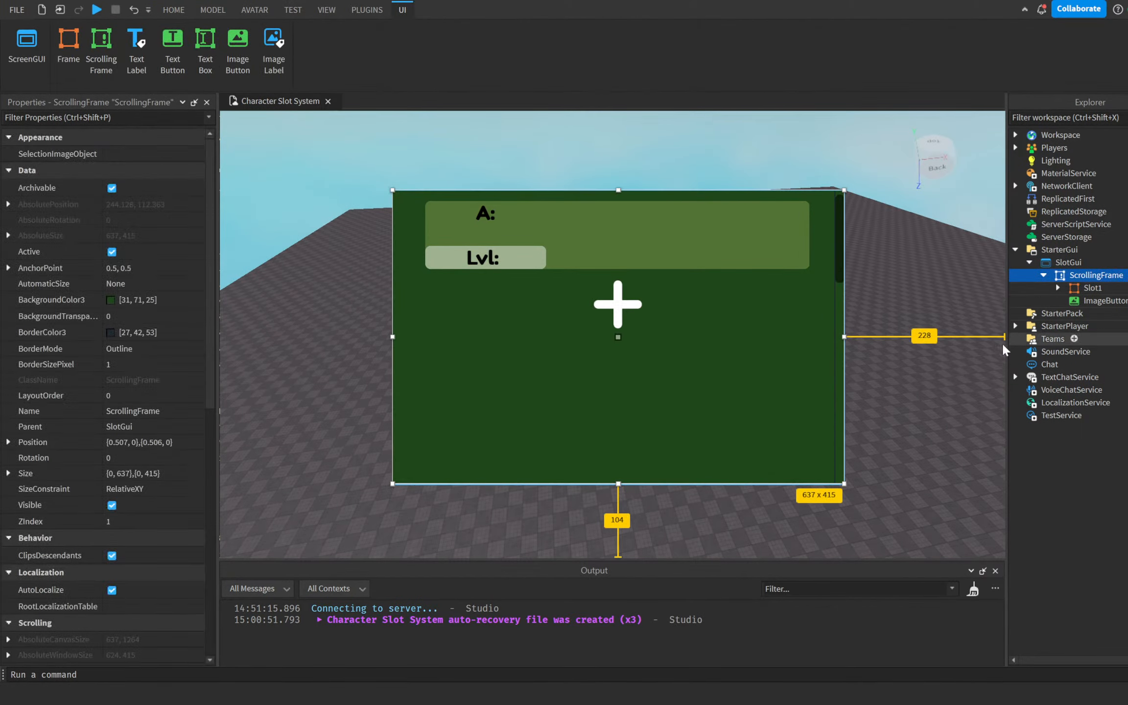
pyautogui.click(980, 405)
pyautogui.moveTo(980, 404); pyautogui.dragTo(908, 400, button='right')
pyautogui.scroll(-6, 825, 464)
pyautogui.scroll(6, 826, 464)
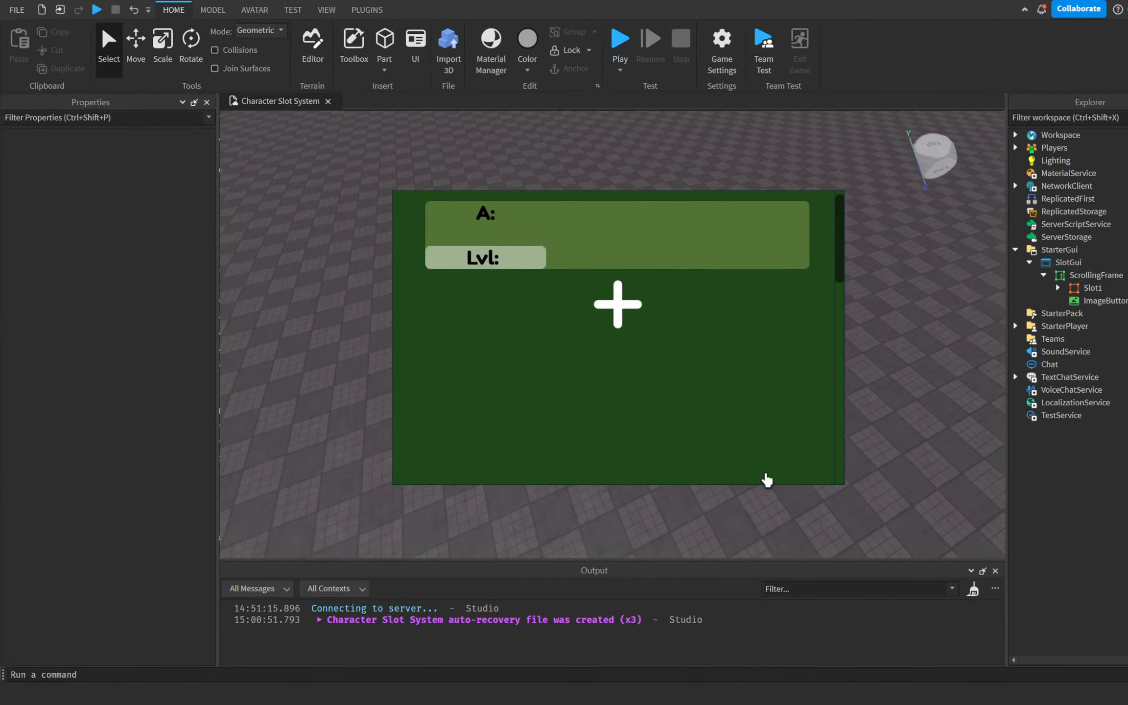
pyautogui.moveTo(978, 488); pyautogui.dragTo(928, 473, button='right')
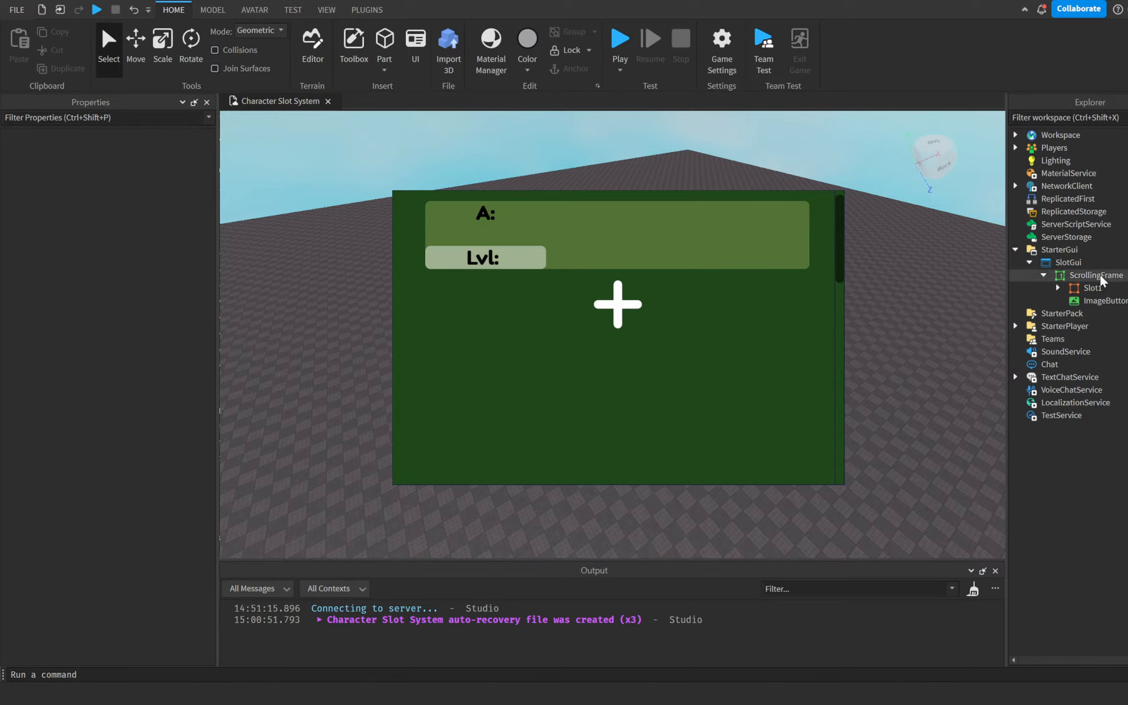
# Collapse the StarterGui hierarchy in the Explorer
pyautogui.scroll(-2, 768, 365)
pyautogui.scroll(2, 694, 415)
pyautogui.moveTo(1029, 263); pyautogui.dragTo(1029, 277)
pyautogui.click(968, 295)
pyautogui.click(1015, 250)
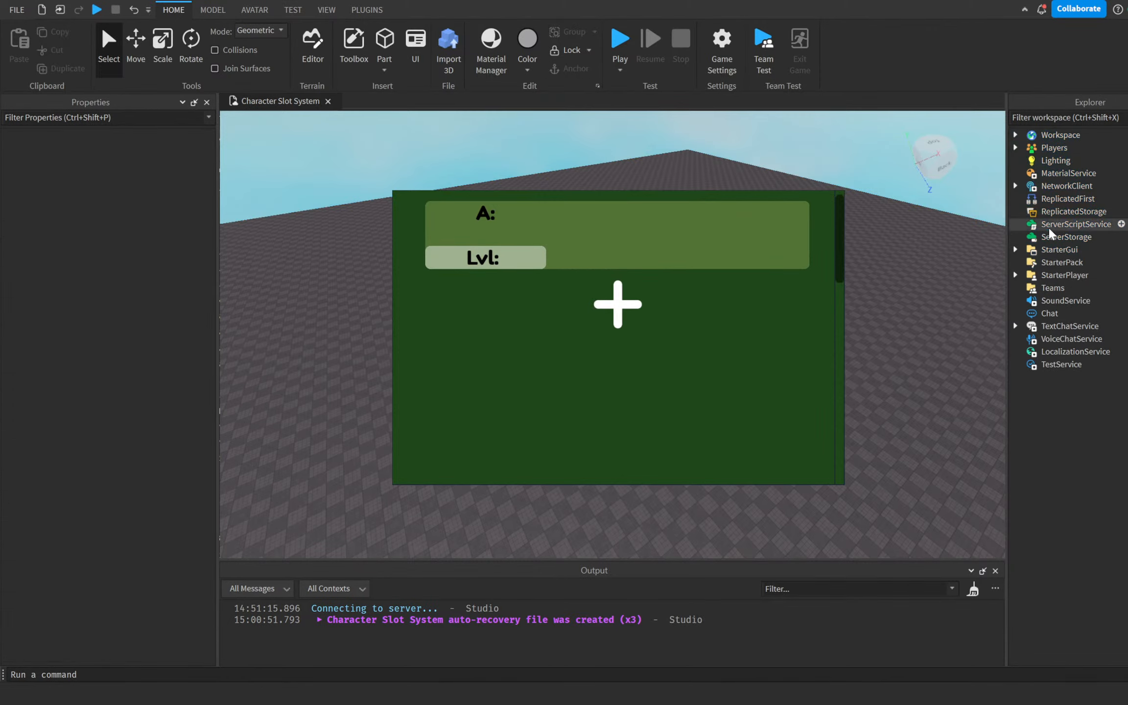
pyautogui.click(1052, 225)
pyautogui.click(1064, 214)
pyautogui.click(1060, 224)
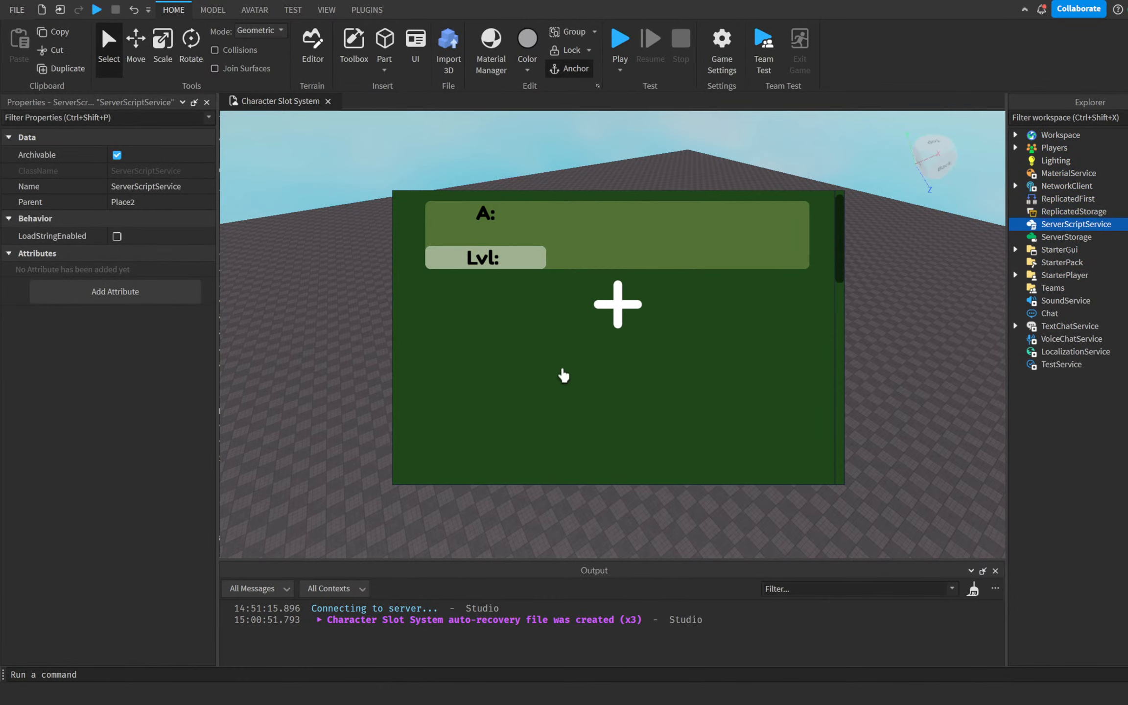
pyautogui.click(895, 265)
pyautogui.moveTo(924, 263); pyautogui.dragTo(916, 262, button='right')
pyautogui.click(1088, 213)
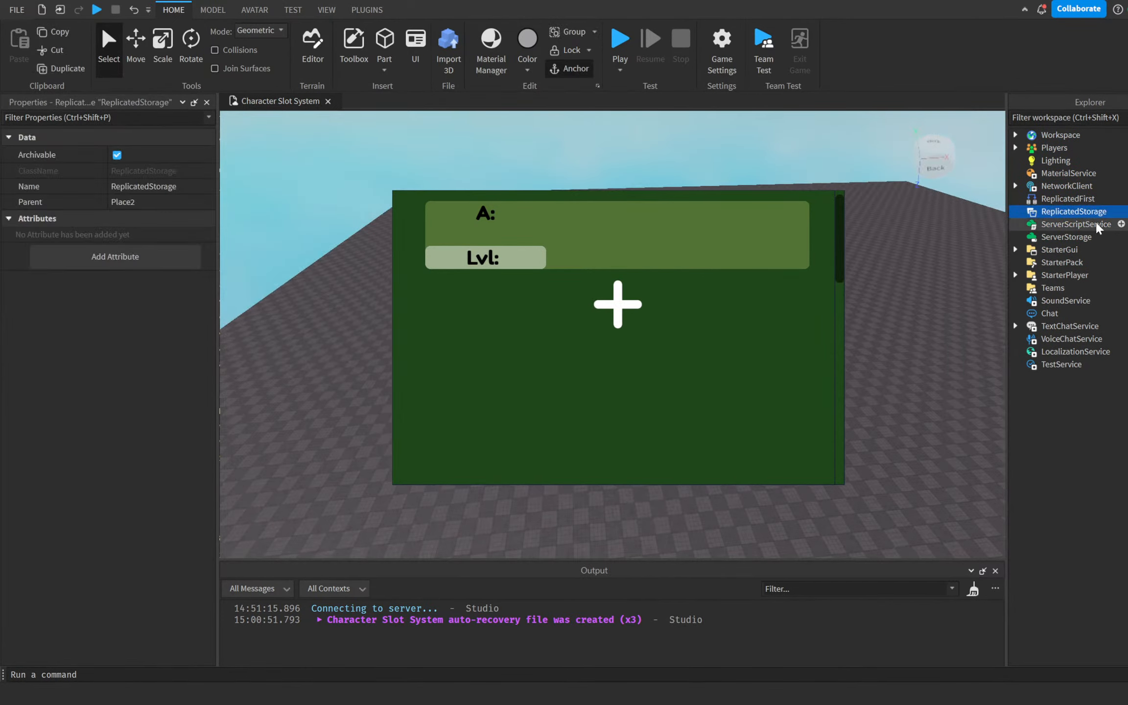
# Add a Script to ServerScriptService and replace its default code with local RS = game:GetService("ReplicatedStorage")
pyautogui.click(1096, 225)
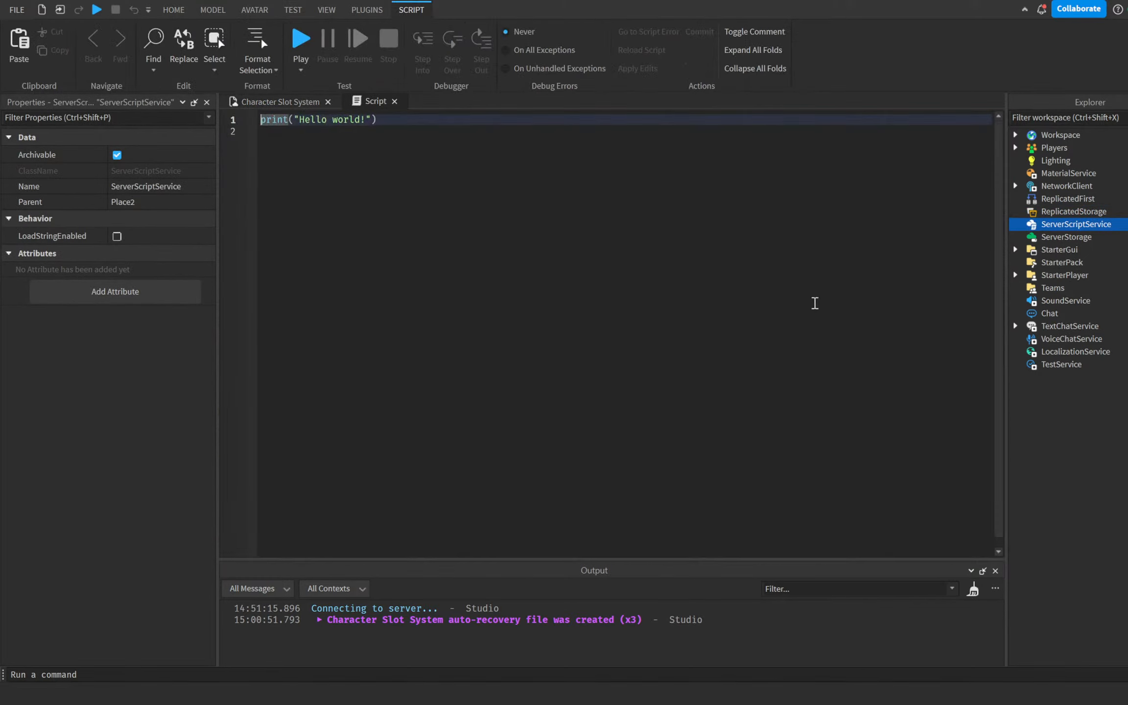
pyautogui.hotkey('ctrl', 'a')
pyautogui.write('local')
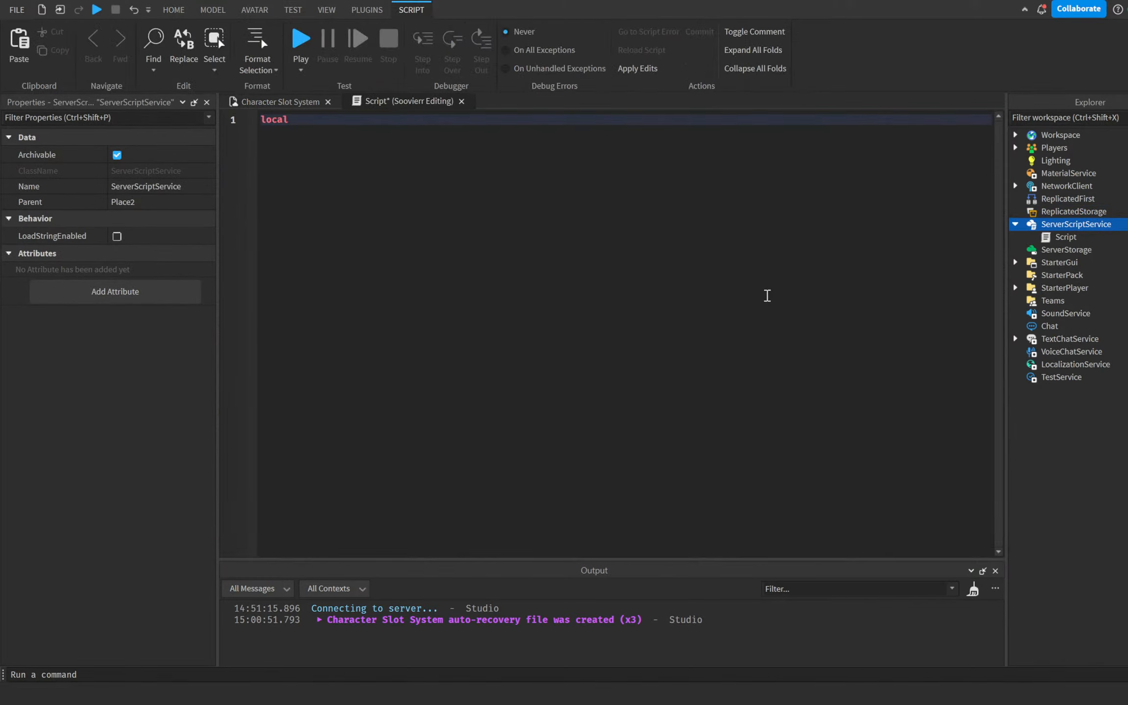
pyautogui.hotkey('ctrl', 'BackSpace')
pyautogui.write('local RS = game:GetService("ReplicatedStorage"')
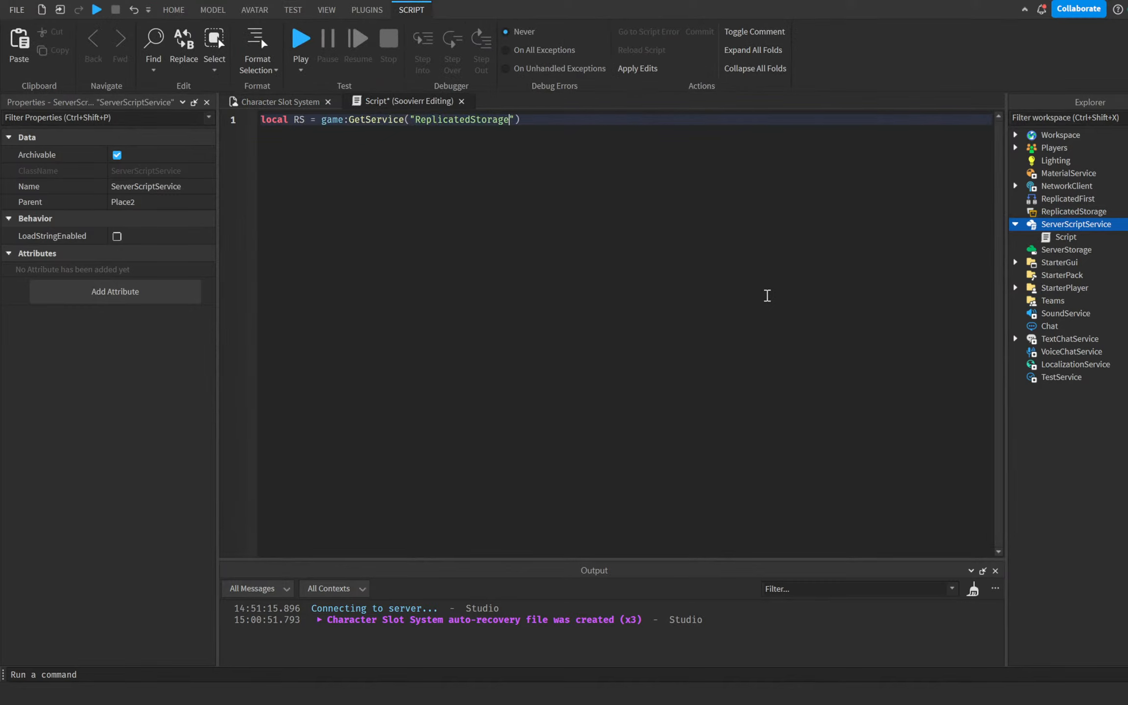
pyautogui.press('End')
pyautogui.press('Return')
pyautogui.write('local')
pyautogui.press('BackSpace')
pyautogui.press('BackSpace')
pyautogui.press('BackSpace')
pyautogui.press('BackSpace')
pyautogui.press('BackSpace')
pyautogui.press('BackSpace')
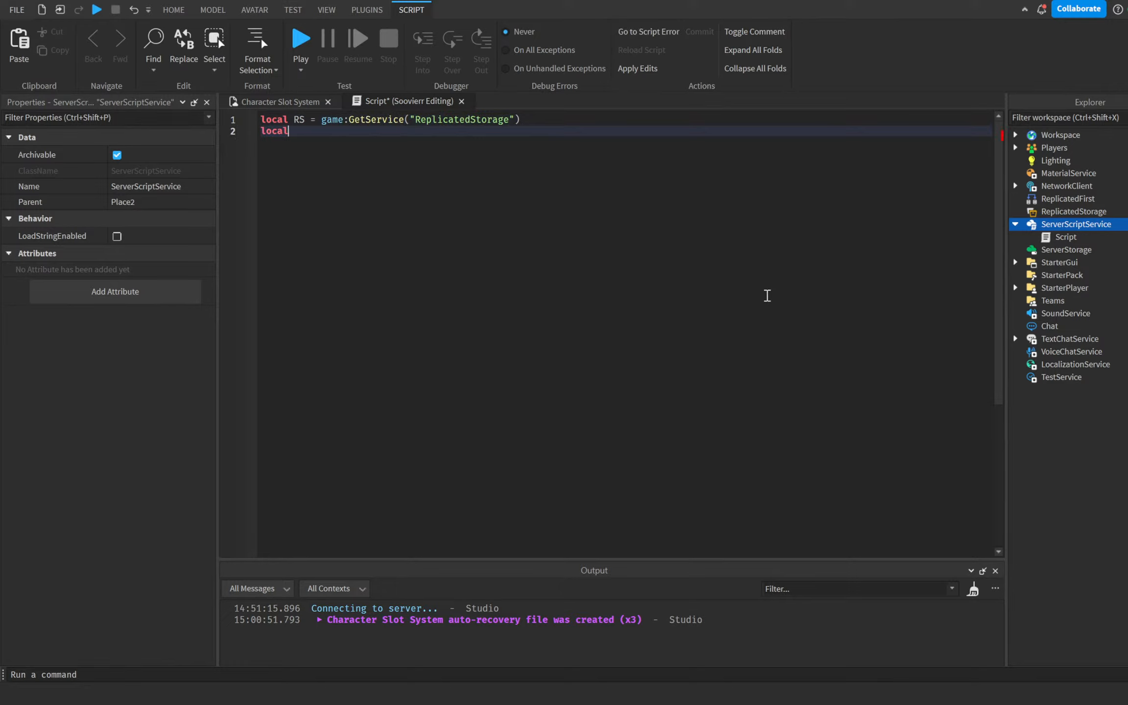
# Below the RS declaration, add a game.Players.PlayerAdded:Connect(function() handler with an empty multi-line body
pyautogui.press('Return')
pyautogui.press('Return')
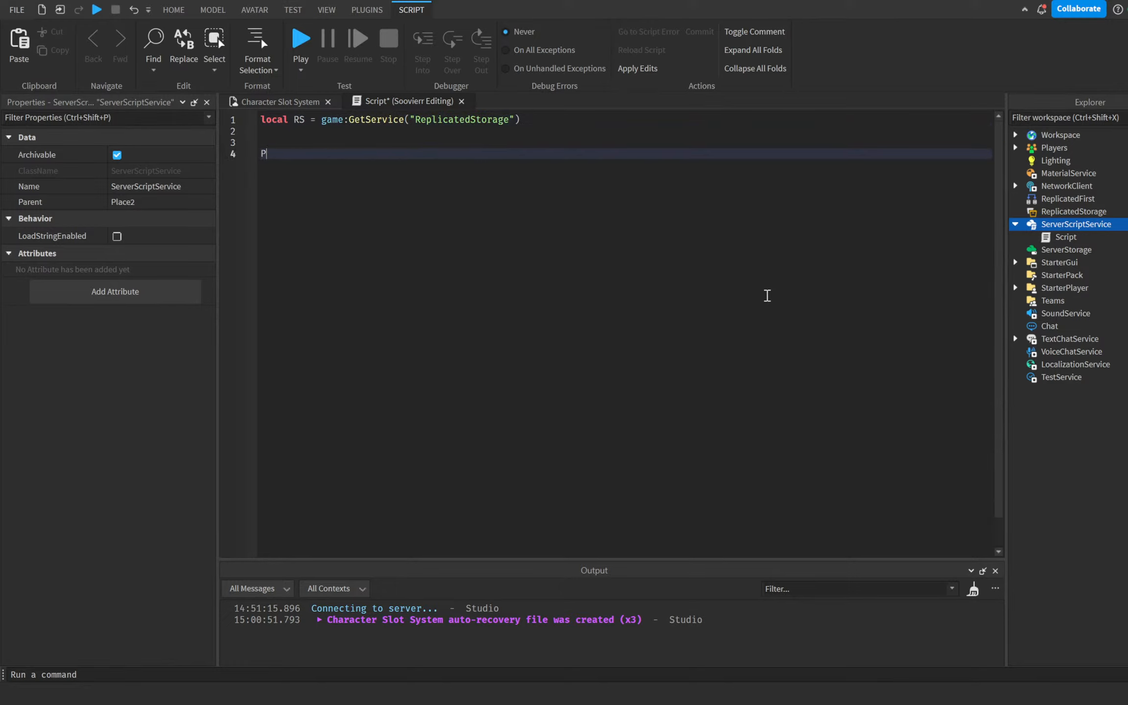
pyautogui.write('game.Players.l')
pyautogui.press('BackSpace')
pyautogui.write('p')
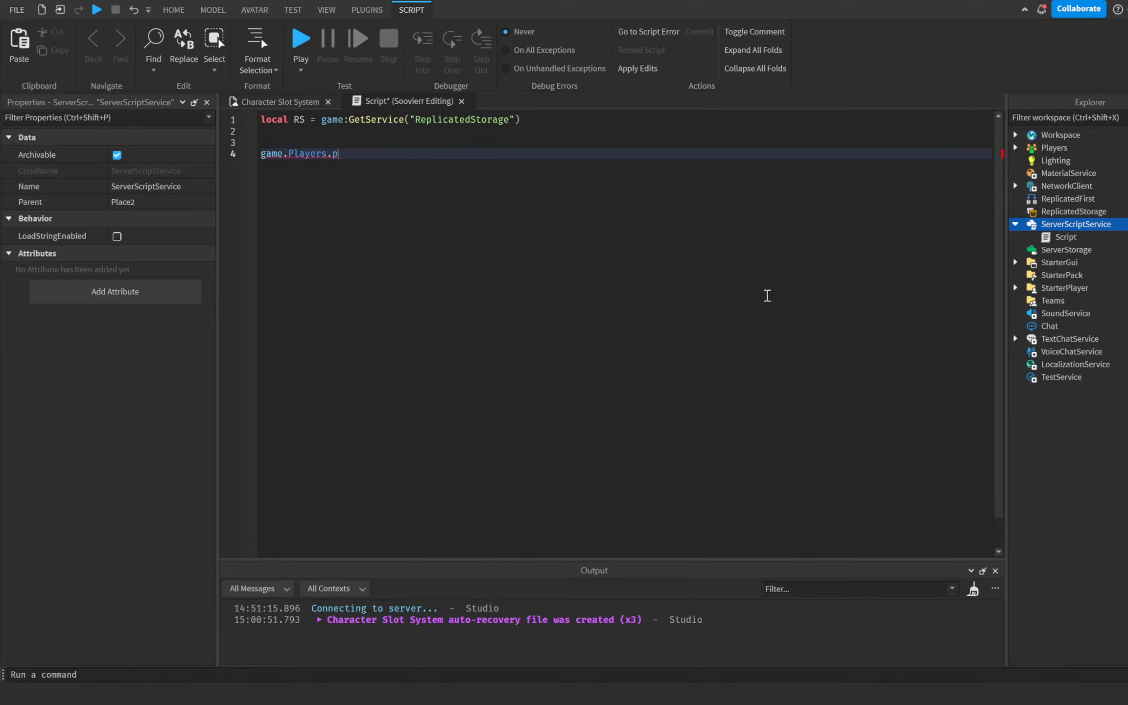
pyautogui.write('layerAdded:Connect(function)')
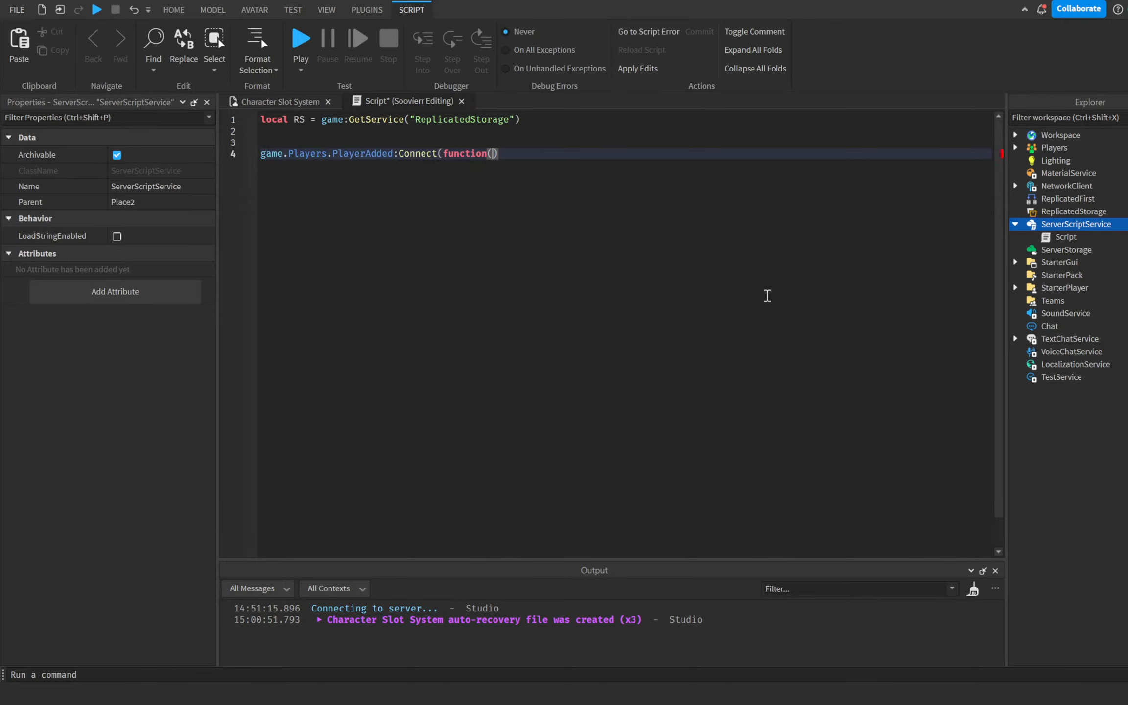
pyautogui.press('Return')
pyautogui.press('Return')
pyautogui.press('Return')
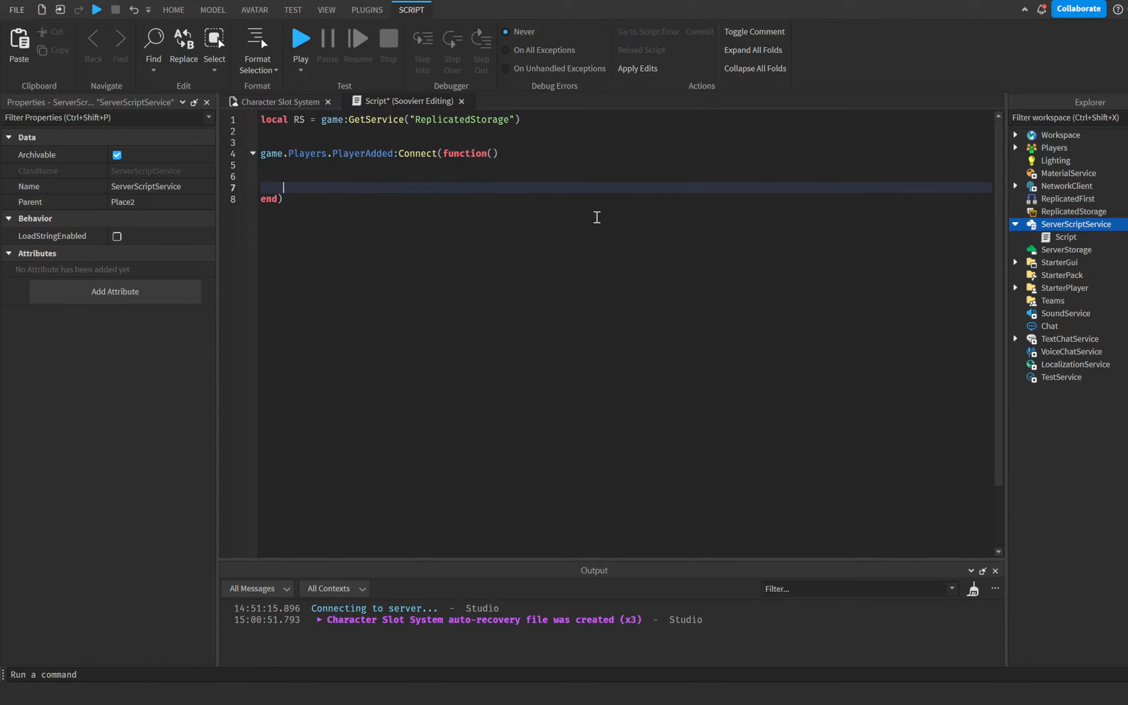
# Add a Player parameter to the PlayerAdded handler function and declare local statFolder = Instance.new("Folder",Player) in its body
pyautogui.click(492, 153)
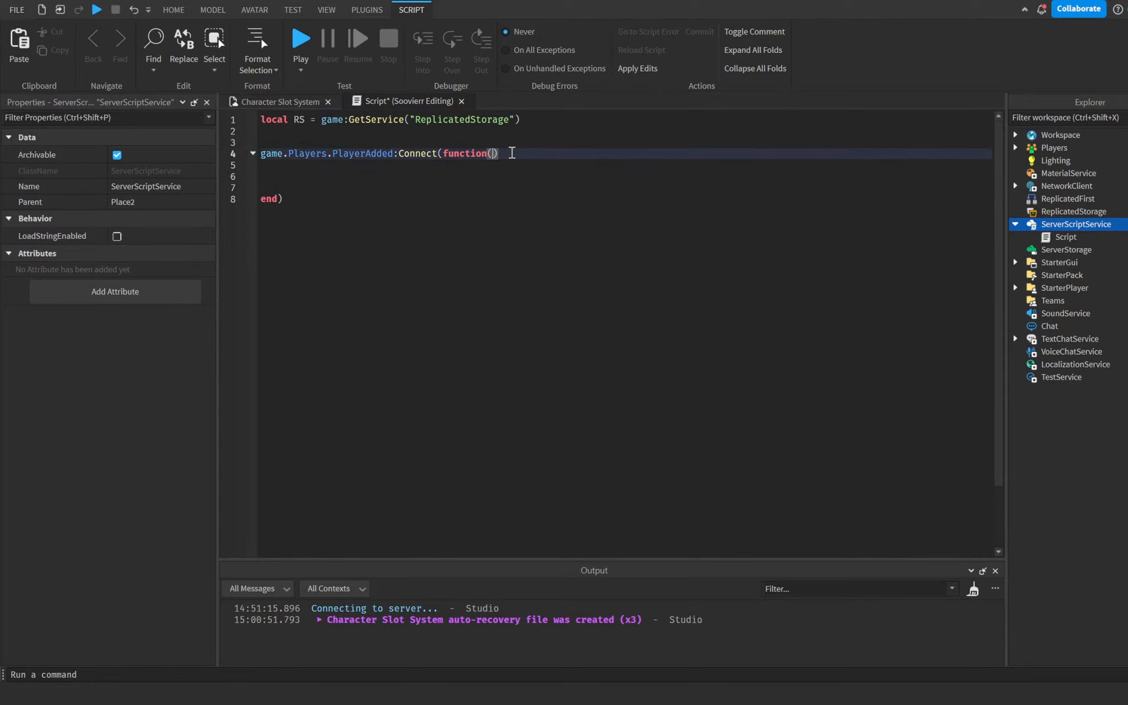
pyautogui.write('Player')
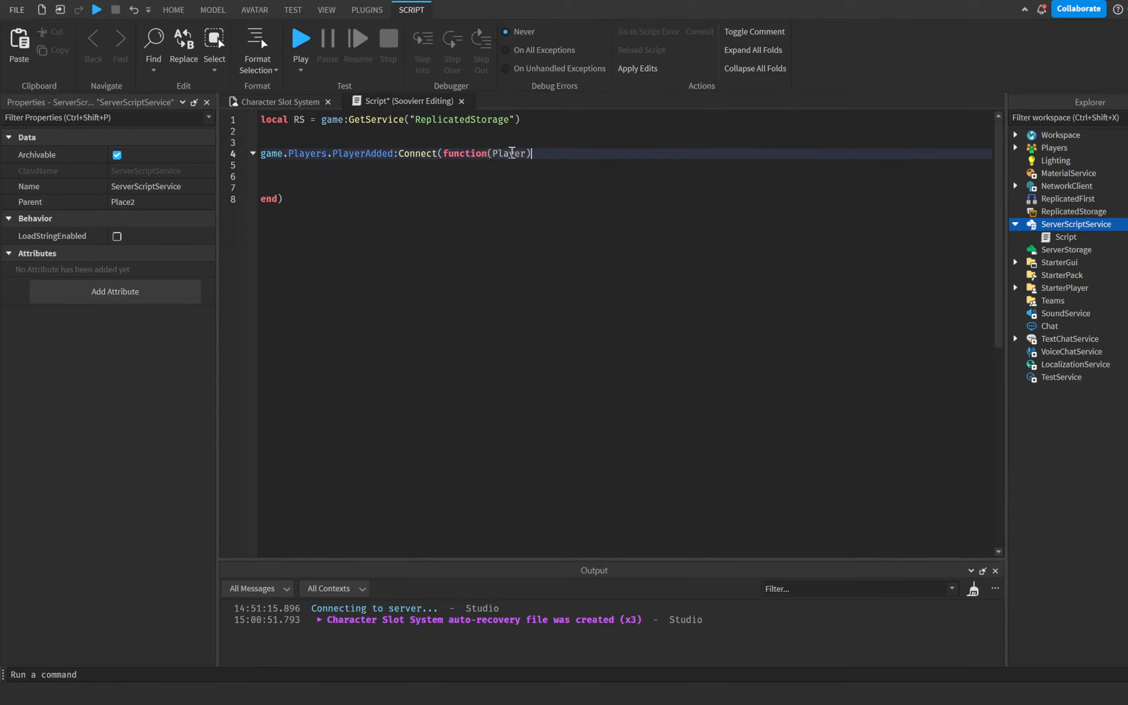
pyautogui.press('Down')
pyautogui.press('Return')
pyautogui.write('local')
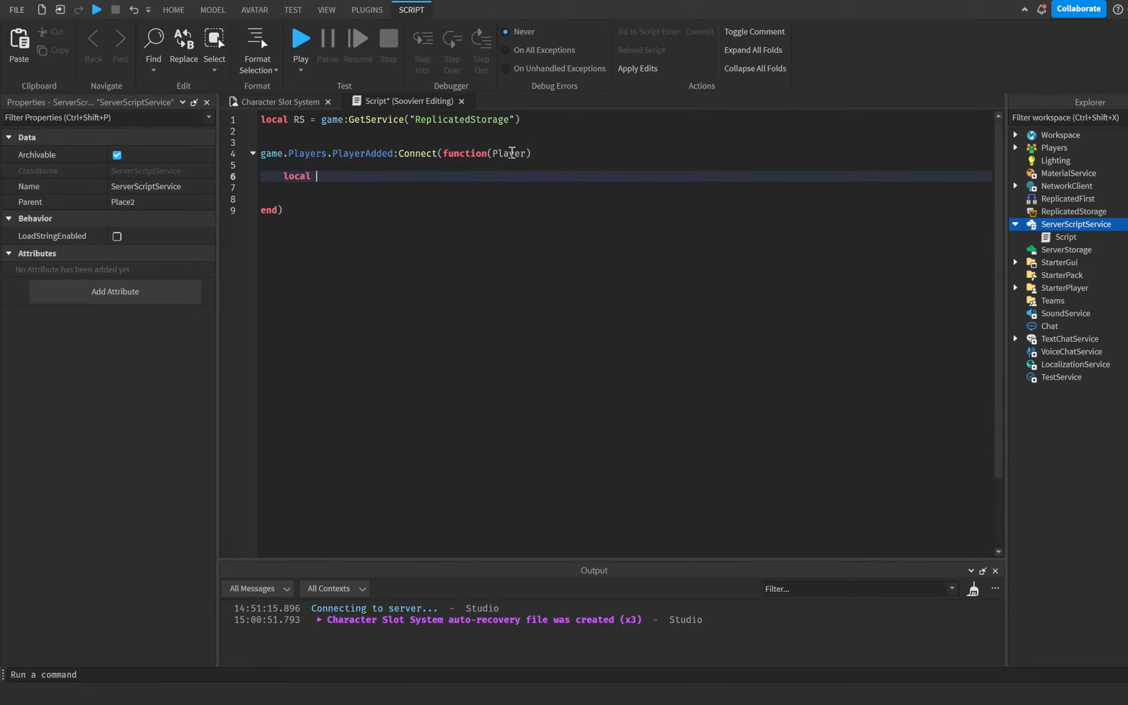
pyautogui.write(' statFolder = Instance.new("o')
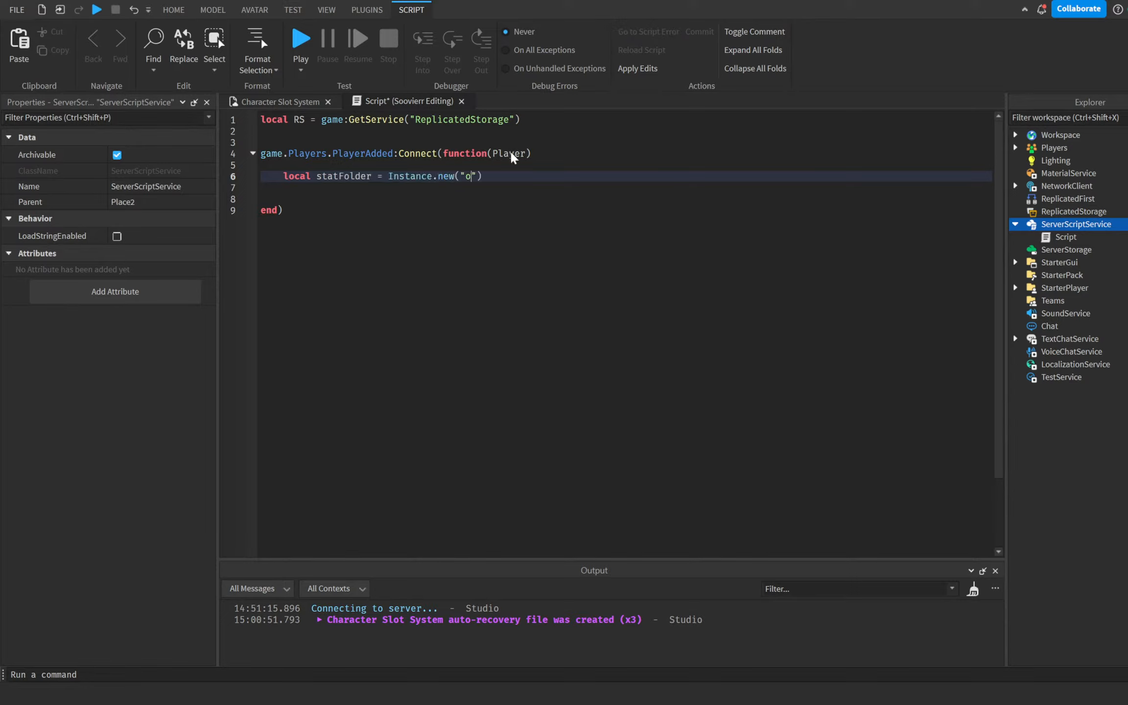
pyautogui.press('BackSpace')
pyautogui.write('Folder",Player)')
pyautogui.press('Return')
# Name the new folder with statFolder.Name = "statFolder"; and leave a blank line below it
pyautogui.write('s')
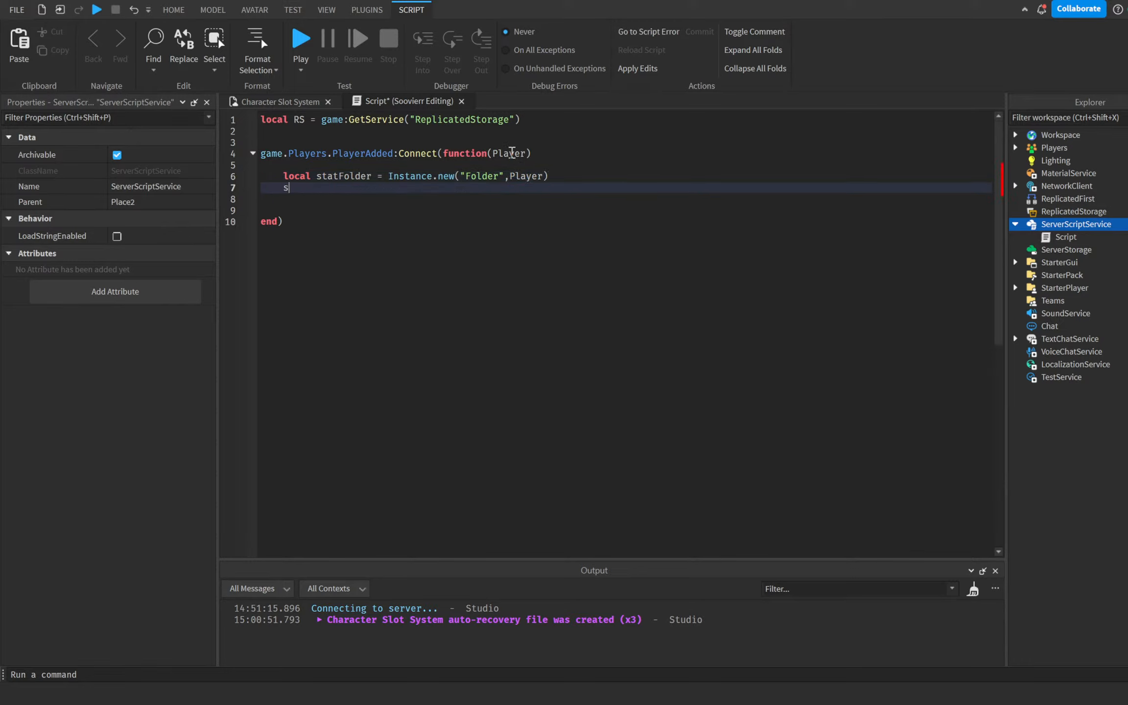
pyautogui.write('tatFolder.Name = "statFolder";')
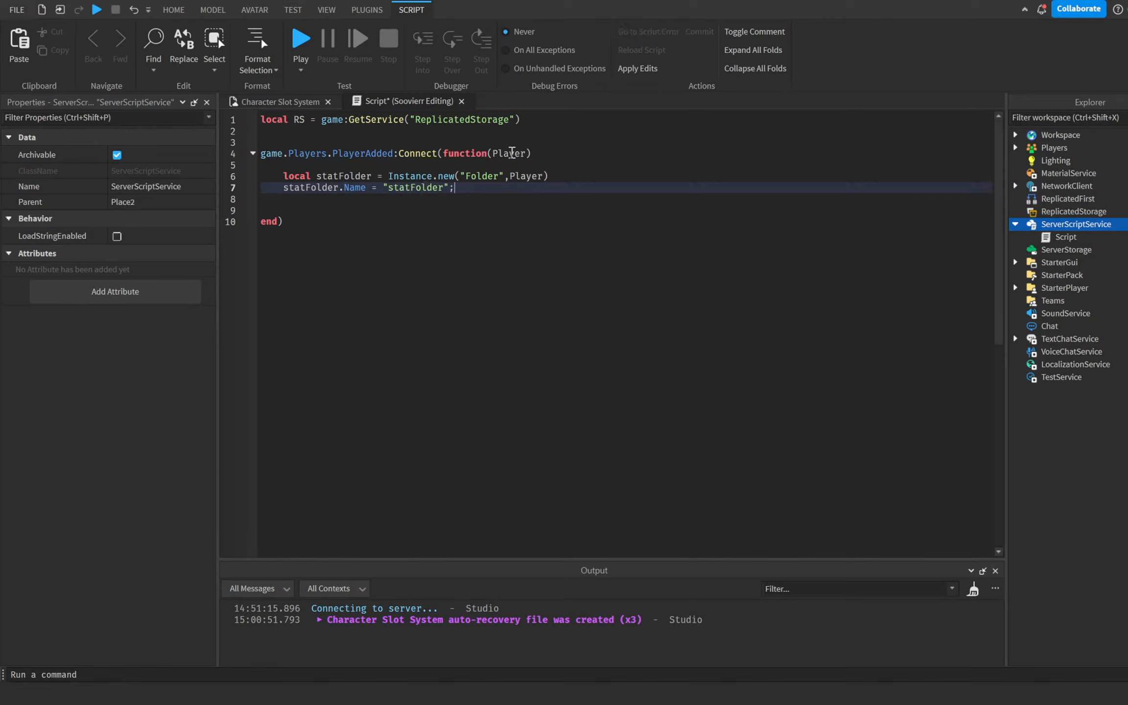
pyautogui.press('Return')
pyautogui.press('Return')
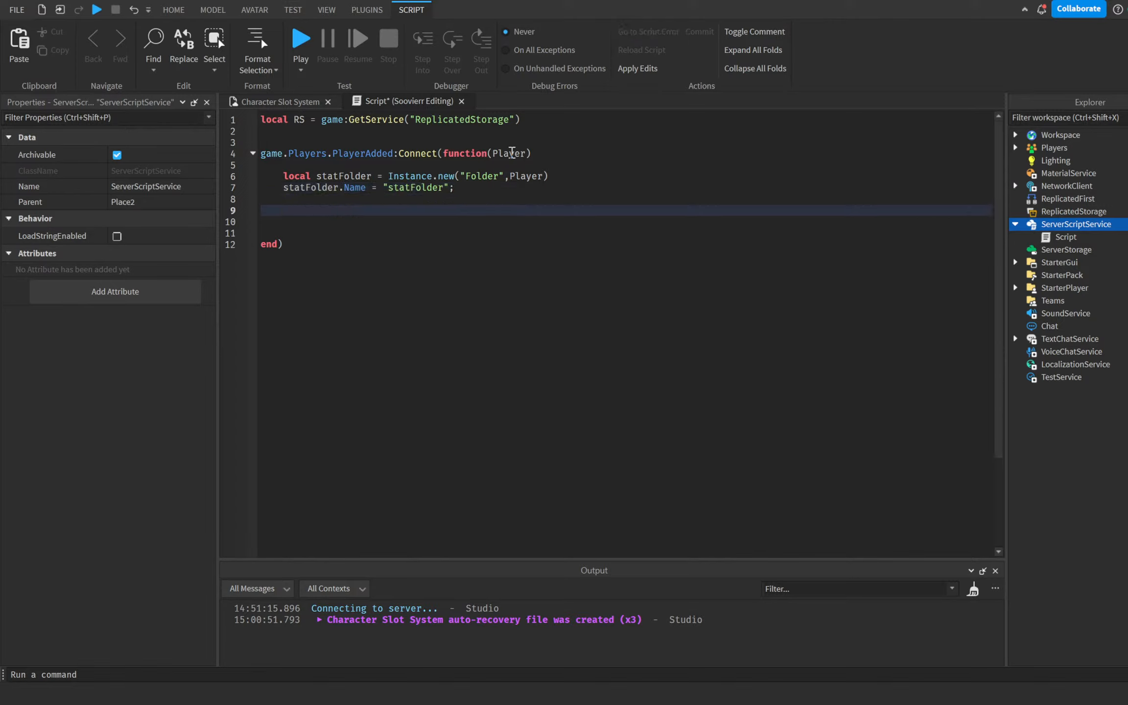
# Declare local Level = Instance.new("IntValue", statFolder) below the folder code in the handler
pyautogui.write('local Level = Instance.new("int')
pyautogui.press('Return')
pyautogui.write('statFolder)')
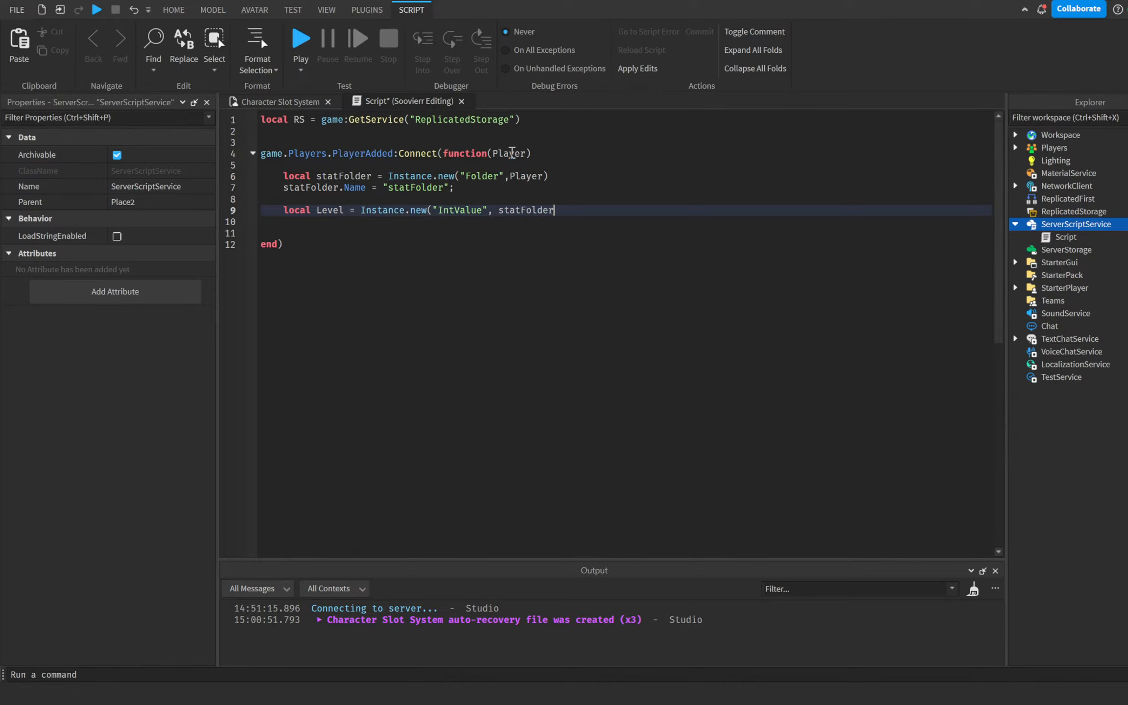
# Name the IntValue with Level.Name = "Level"; on the line below its declaration and start a new line
pyautogui.press('Return')
pyautogui.write('Level')
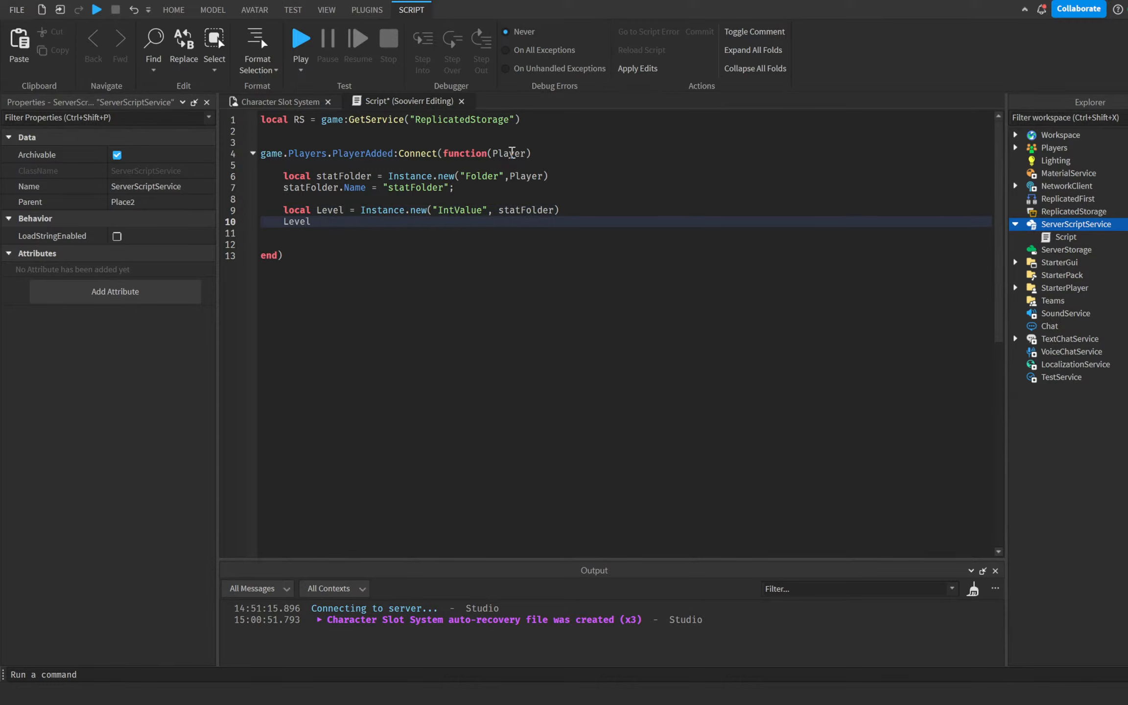
pyautogui.write('.Nma')
pyautogui.press('Return')
pyautogui.press('BackSpace')
pyautogui.press('BackSpace')
pyautogui.press('BackSpace')
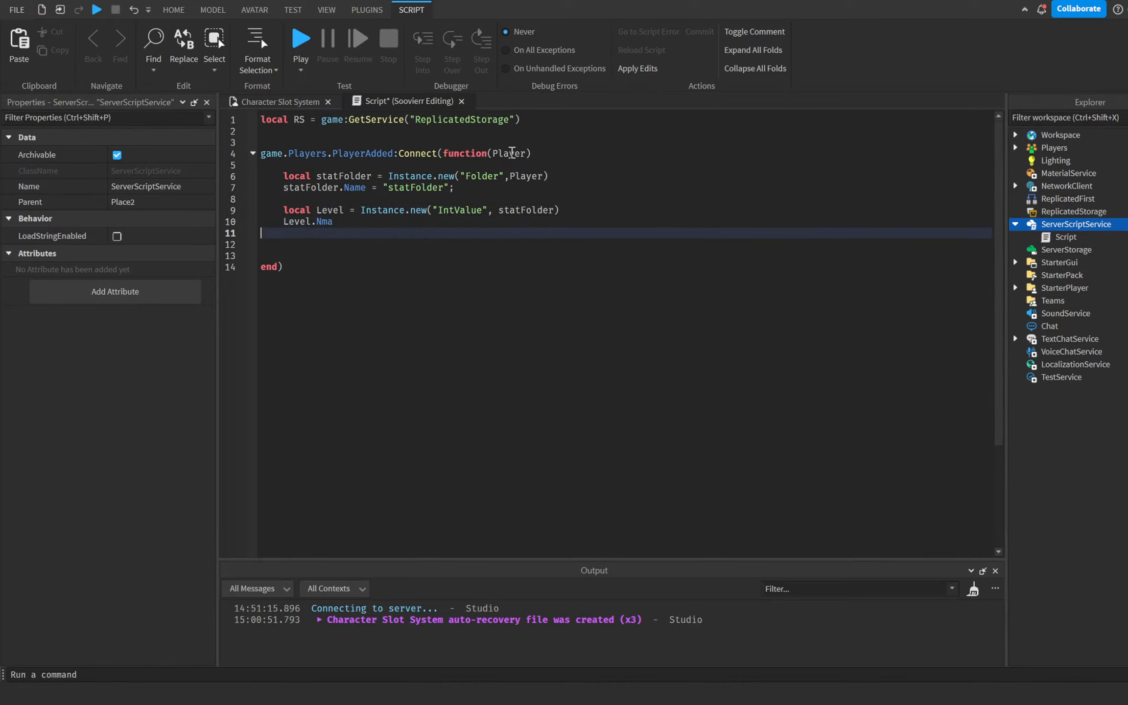
pyautogui.press('BackSpace')
pyautogui.press('BackSpace')
pyautogui.write('ame')
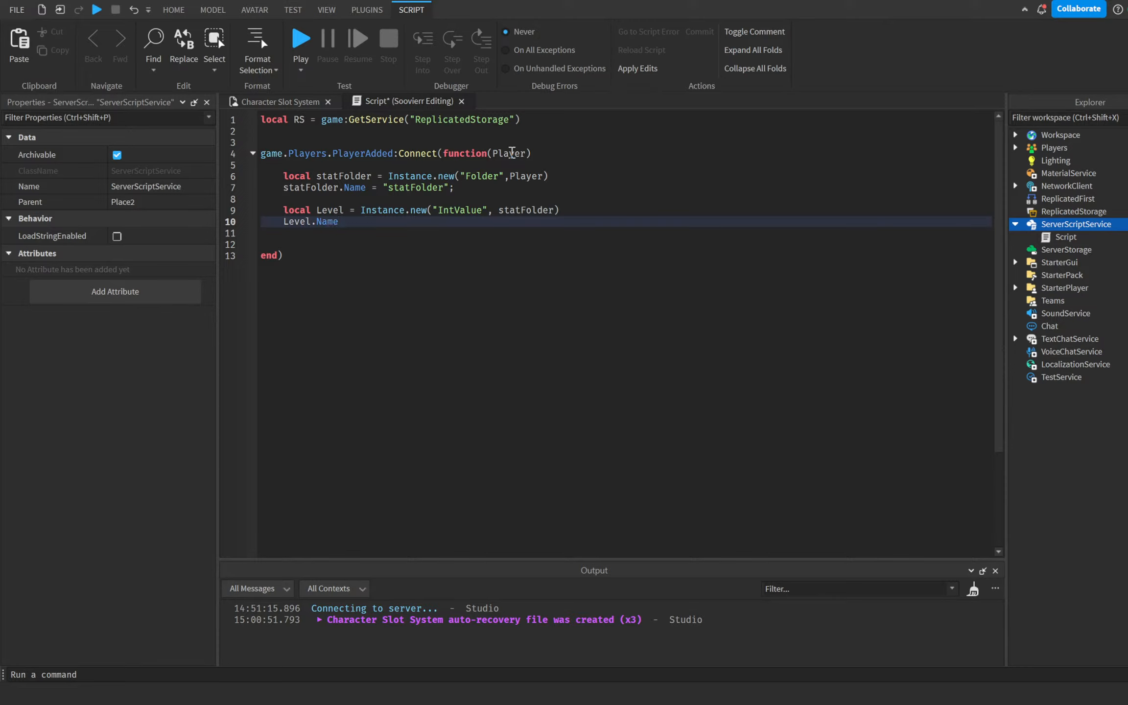
pyautogui.write(' = "Level";')
pyautogui.press('Return')
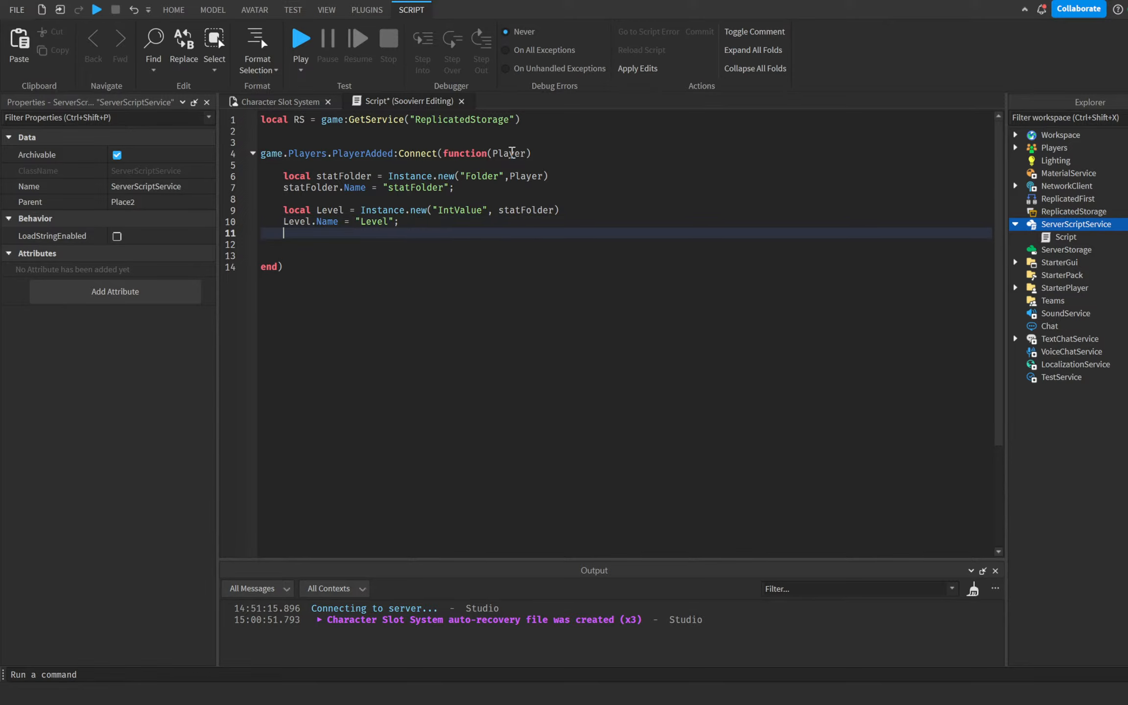